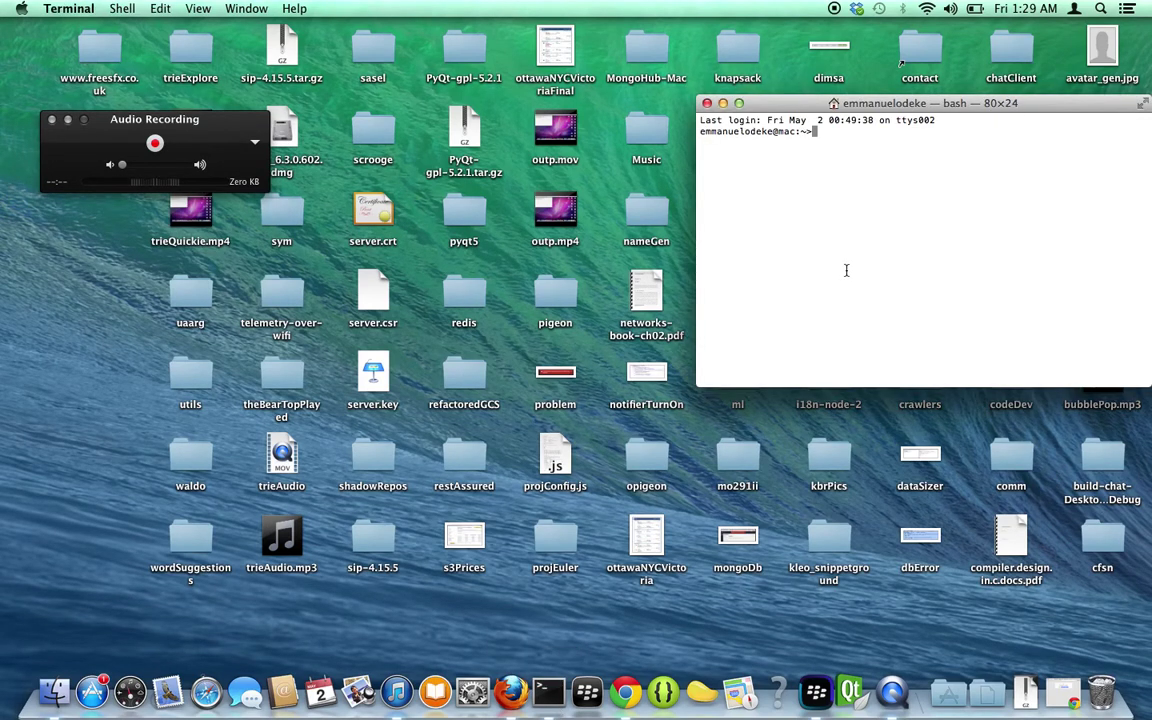
Step: Change into the pigeon/src directory and list the contents of both pigeon and src
type("cd pigeon/")
key("Return")
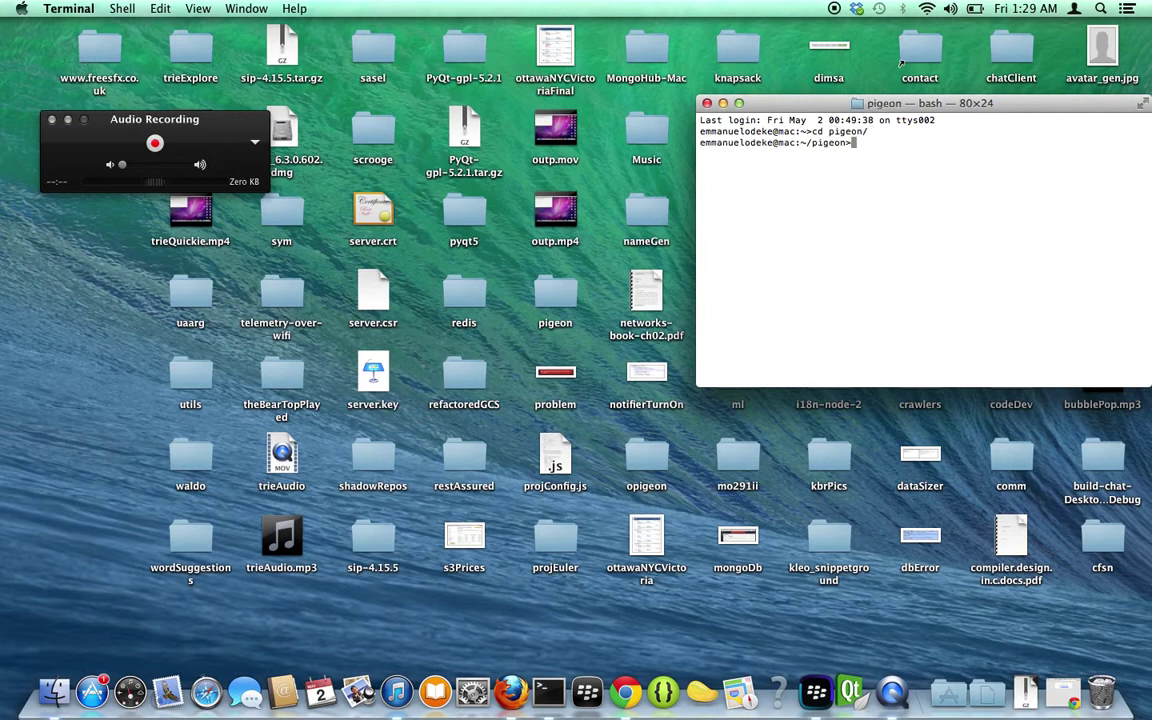
type("ls")
key("Return")
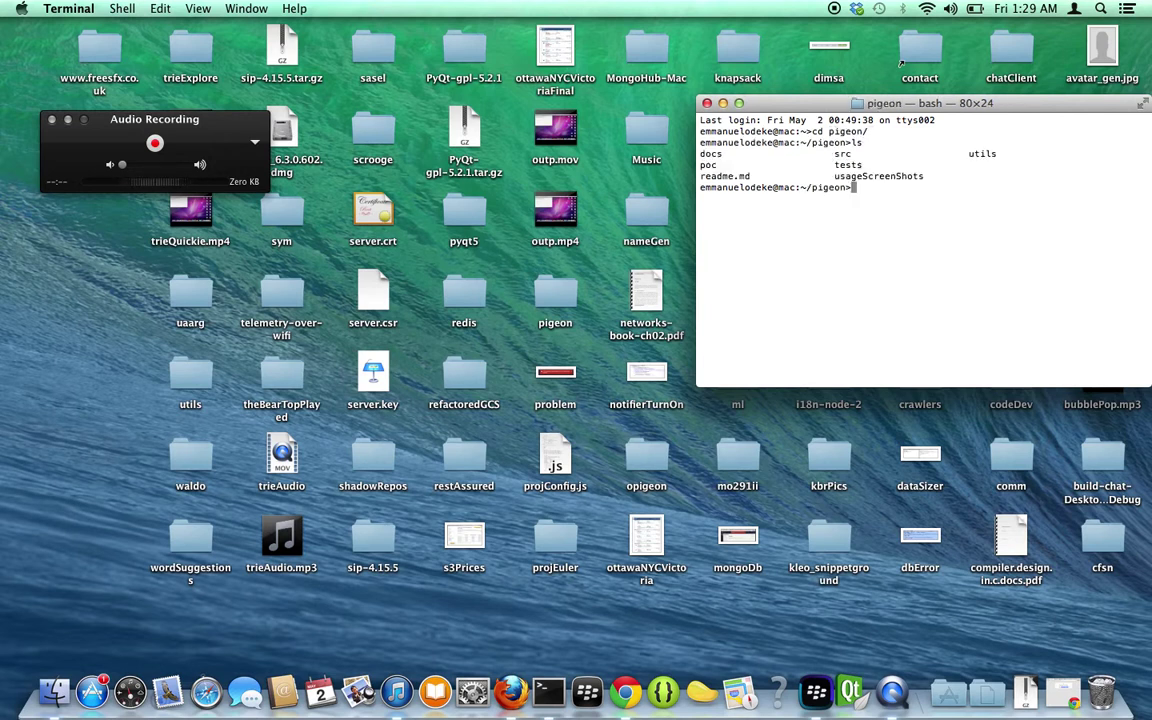
type("cd src/")
key("Return")
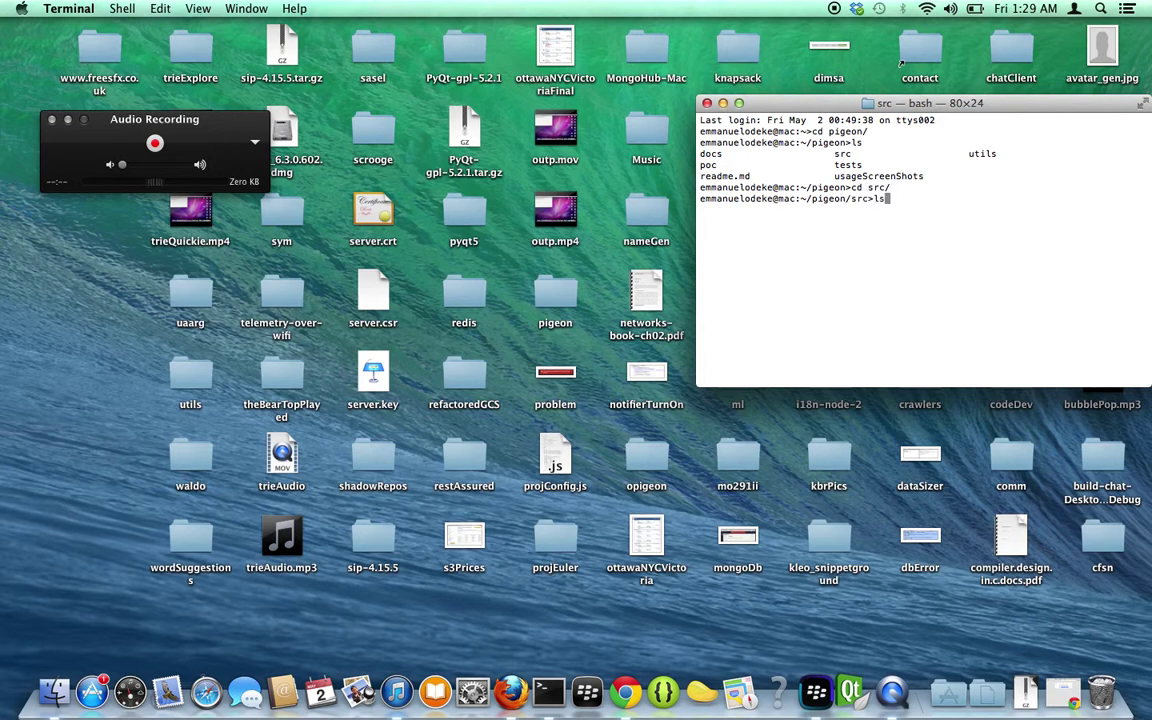
type("ls")
key("Return")
Step: Open a second terminal window and change into the Desktop/restAssured directory
key("super+n")
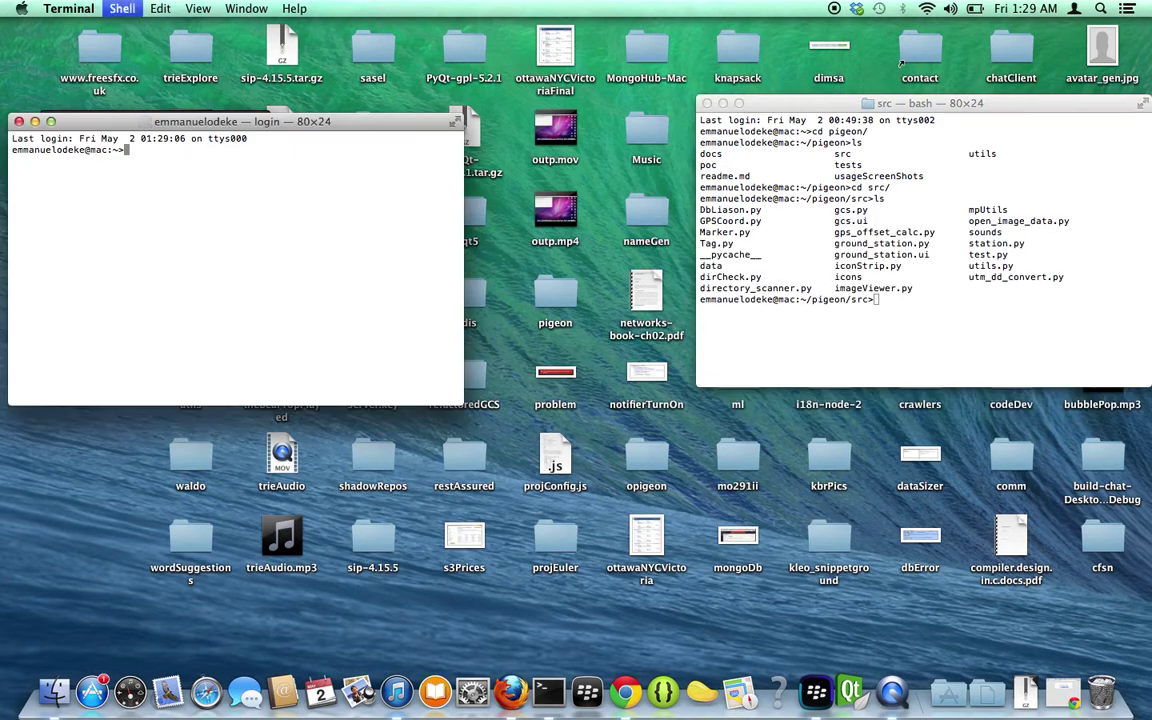
type("cd ")
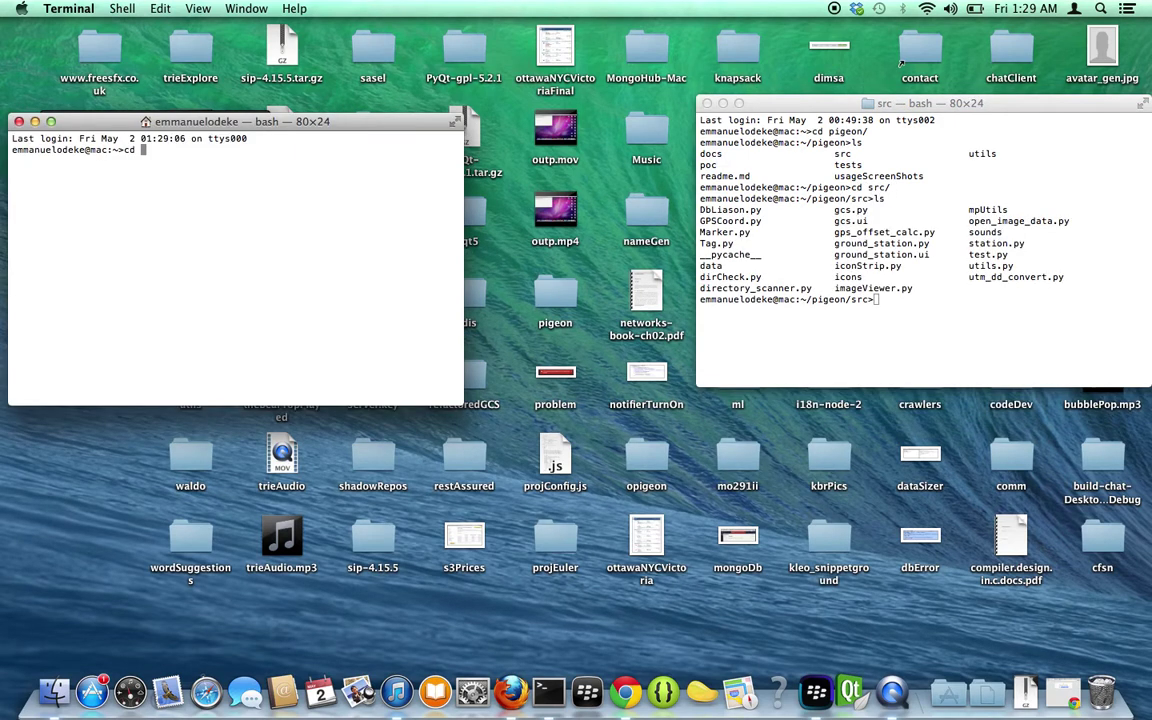
type("Desktop/res")
key("Tab")
key("Return")
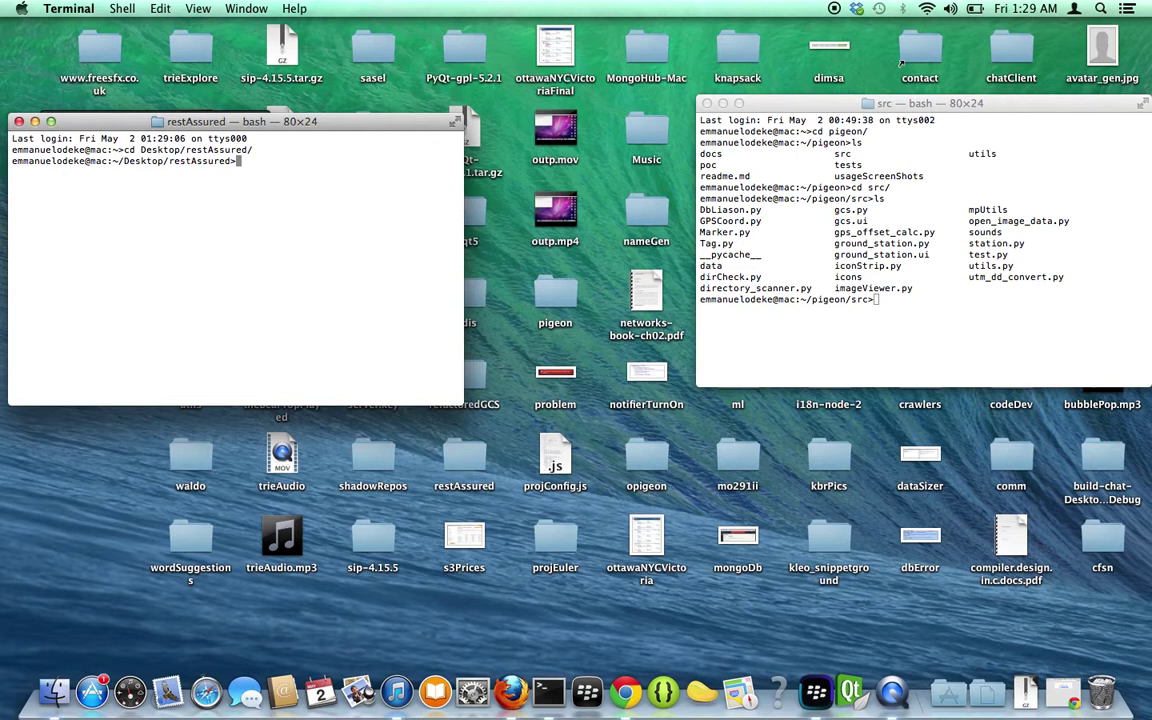
Step: Create the Django database tables by running ./manage.py syncdb in restAssured
type("./m")
key("Tab")
type("syncdb")
key("Return")
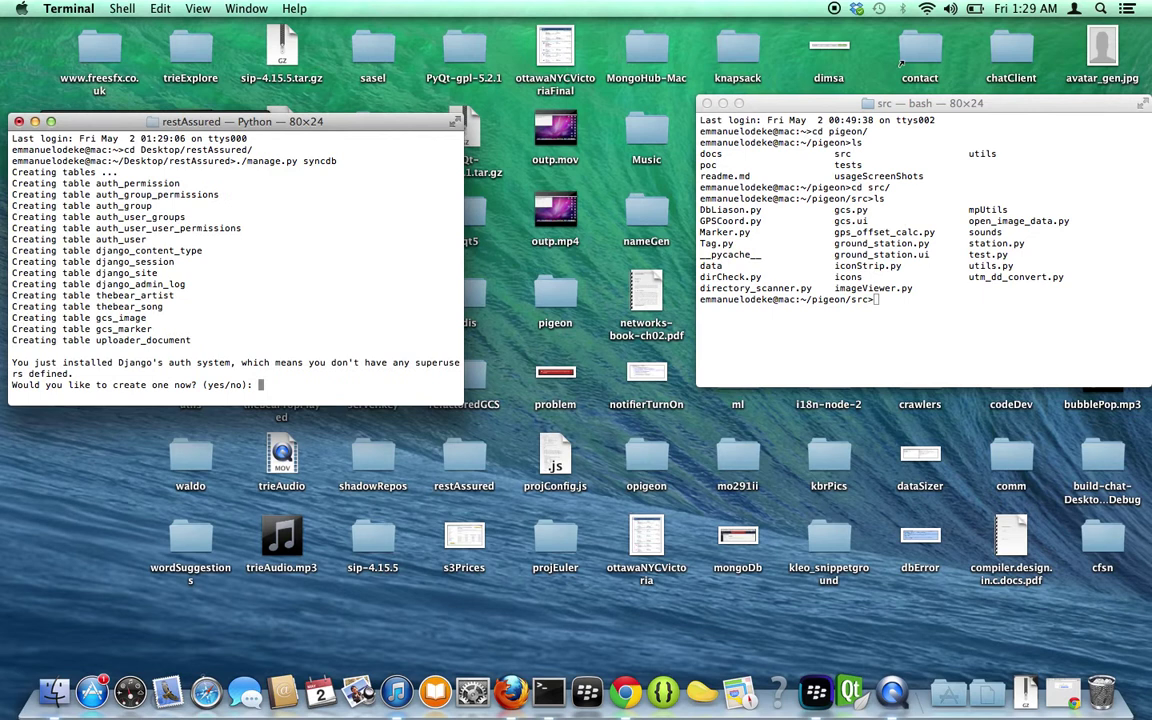
Step: Agree to create a Django superuser, accepting the default username, leaving the email address blank, and entering and repeating the account password
type("yes")
key("Return")
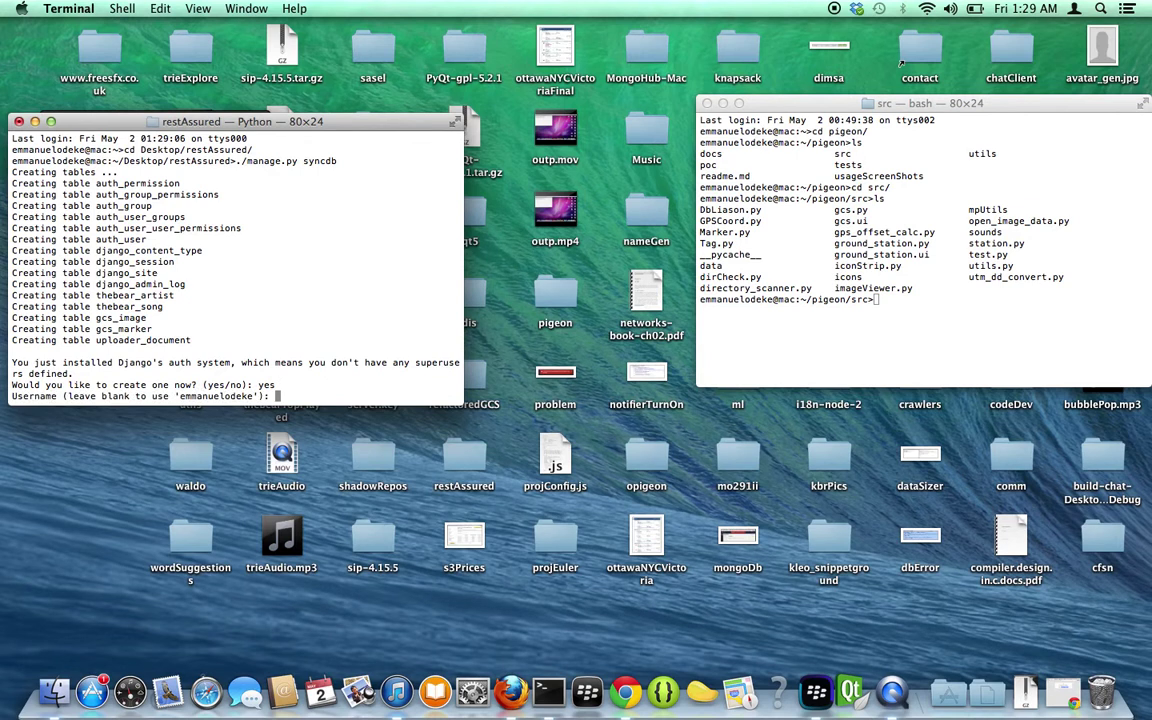
key("Return")
key("Return")
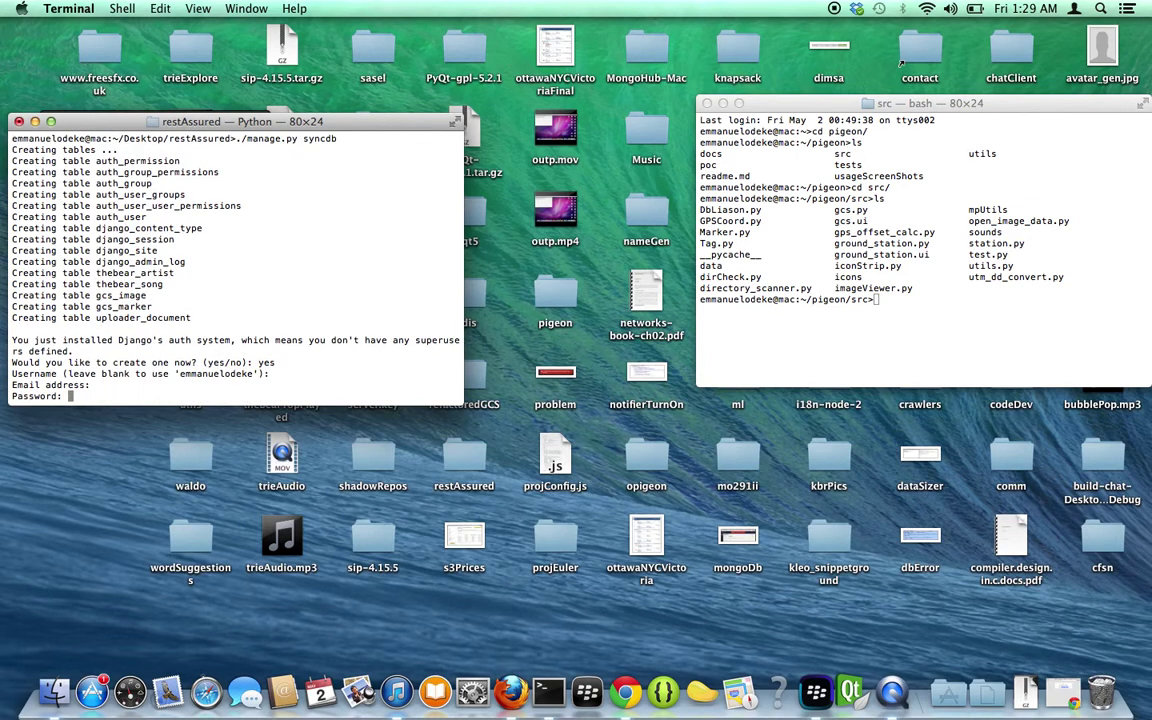
key("Return")
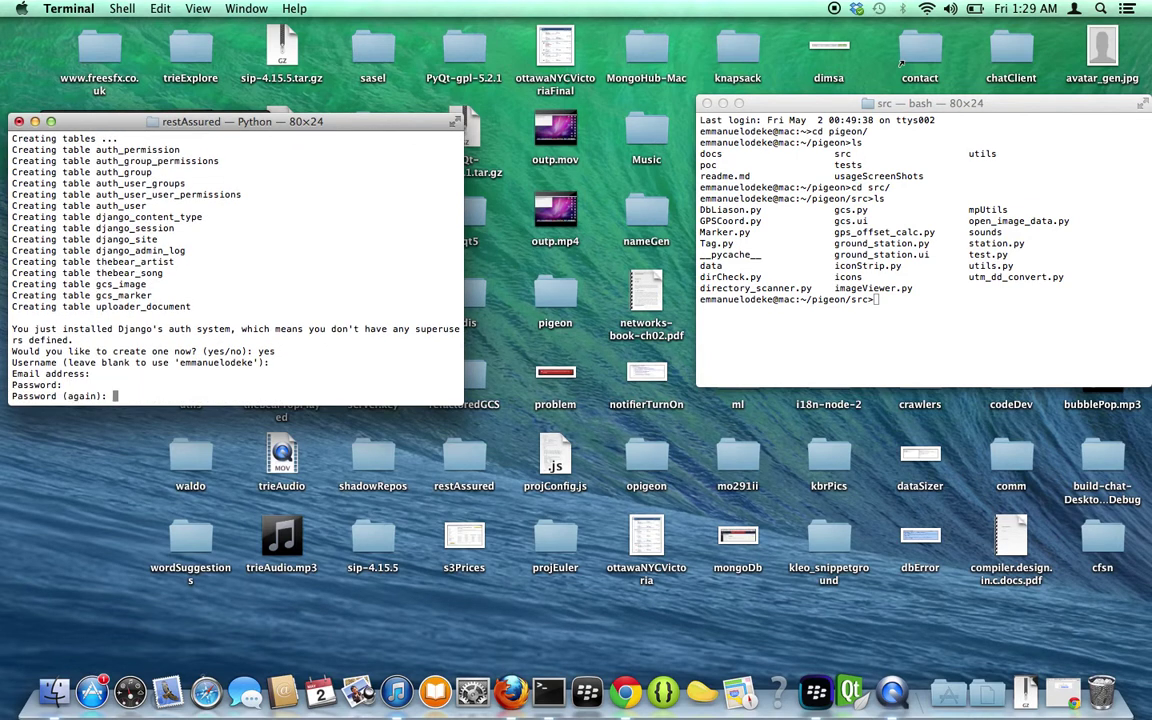
key("Return")
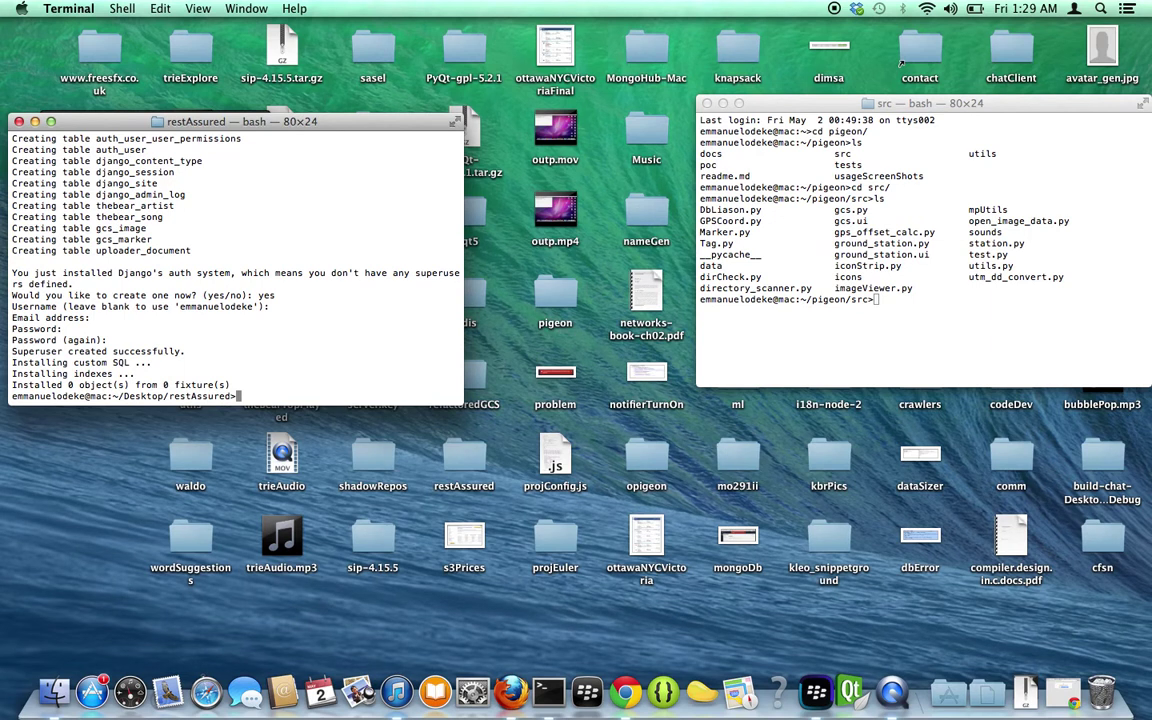
Step: Start the Django development server with ./manage.py runserver 127.0.0.1:8000
type("./manage.py runserver")
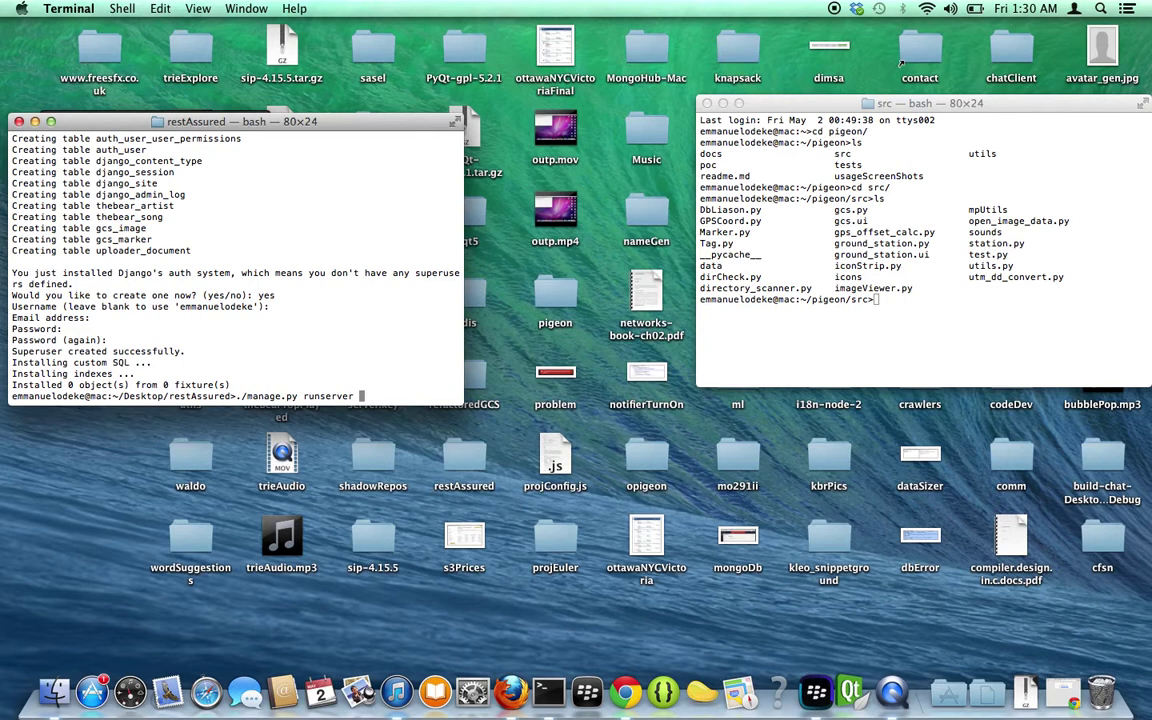
type("127.0.0.1:8000")
key("Return")
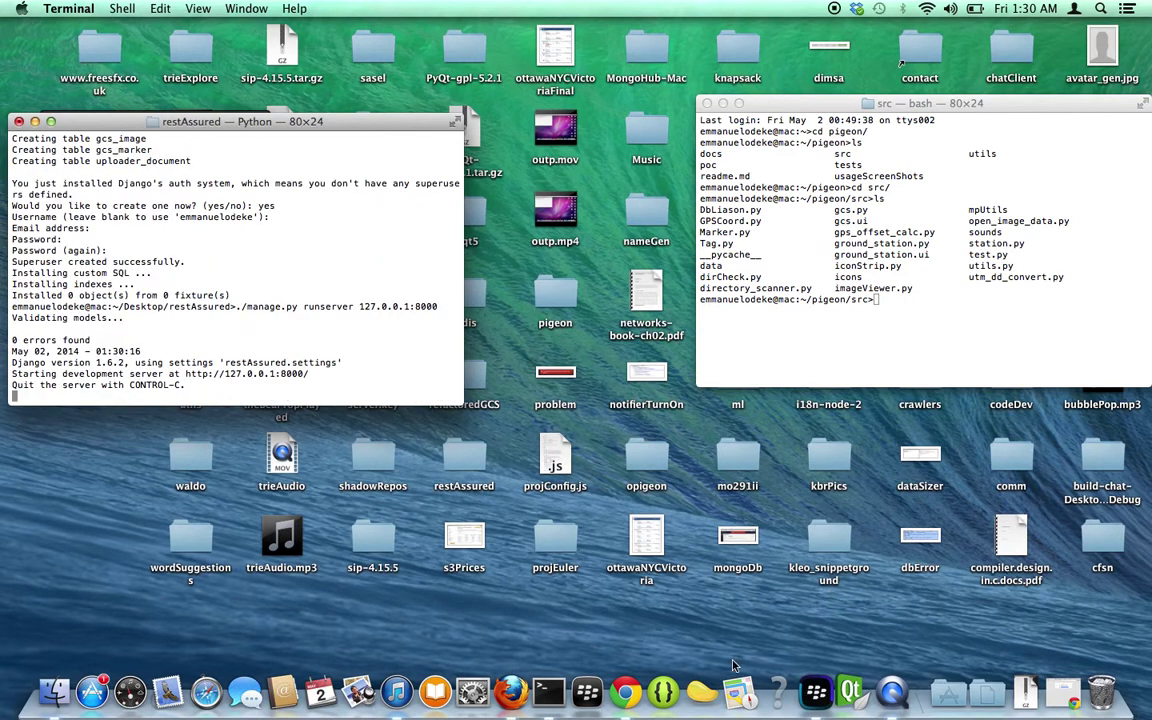
Step: Switch to Chrome, load 127.0.0.1:8000/gcs, and examine the data and count entries of the JSON response
left_click(626, 692)
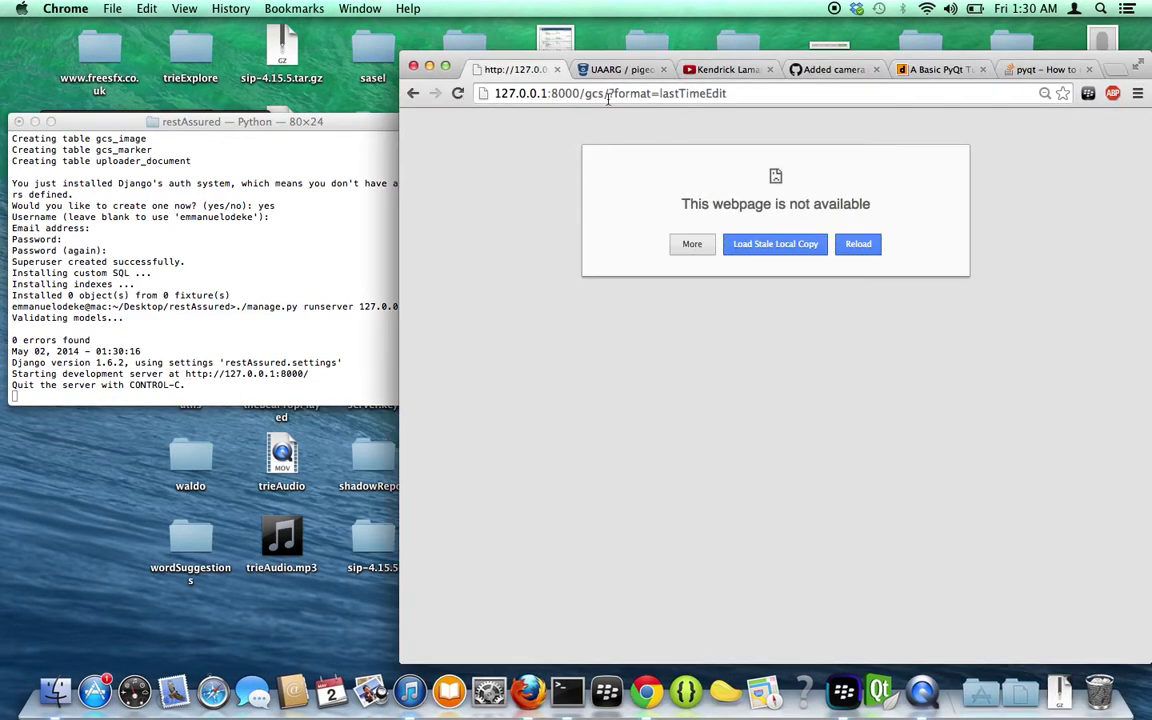
left_click_drag(589, 94, 862, 93)
type("cs")
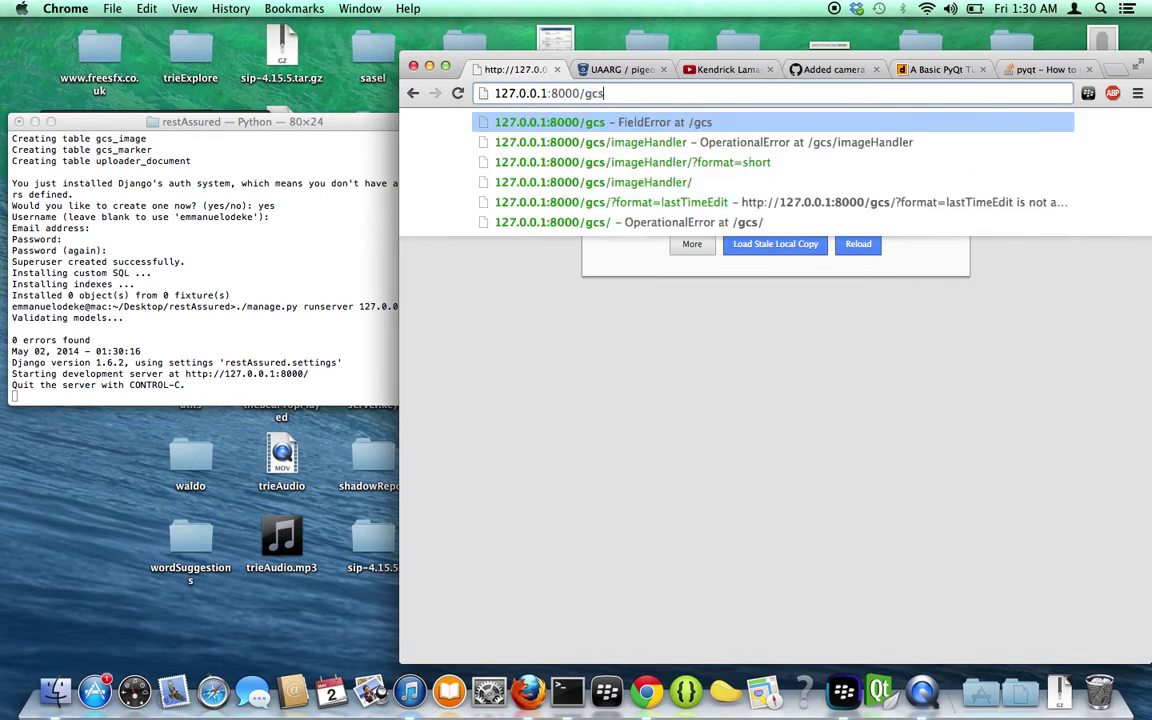
key("Return")
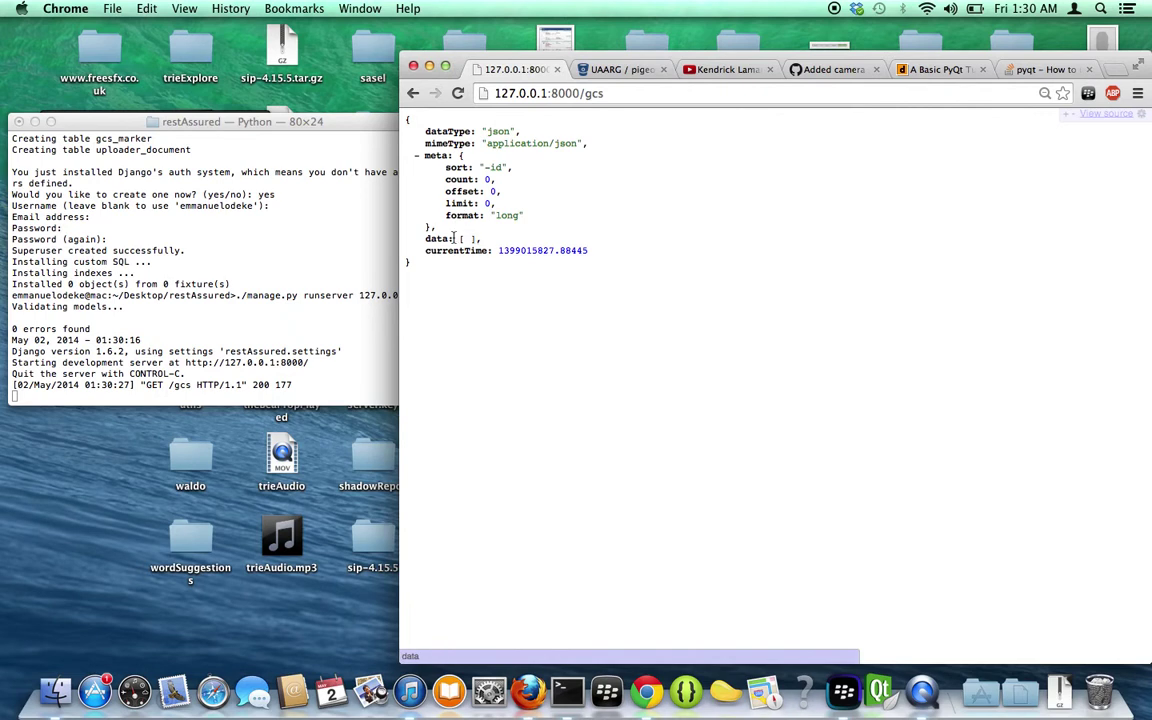
left_click_drag(459, 239, 480, 239)
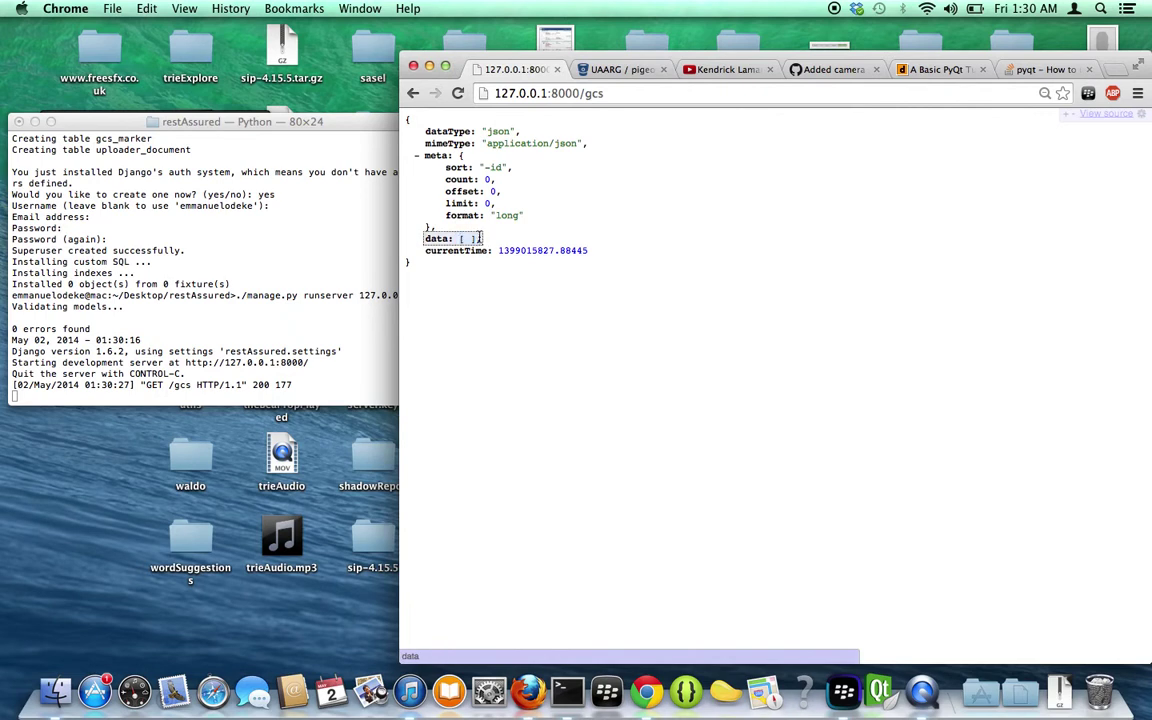
left_click_drag(445, 179, 495, 180)
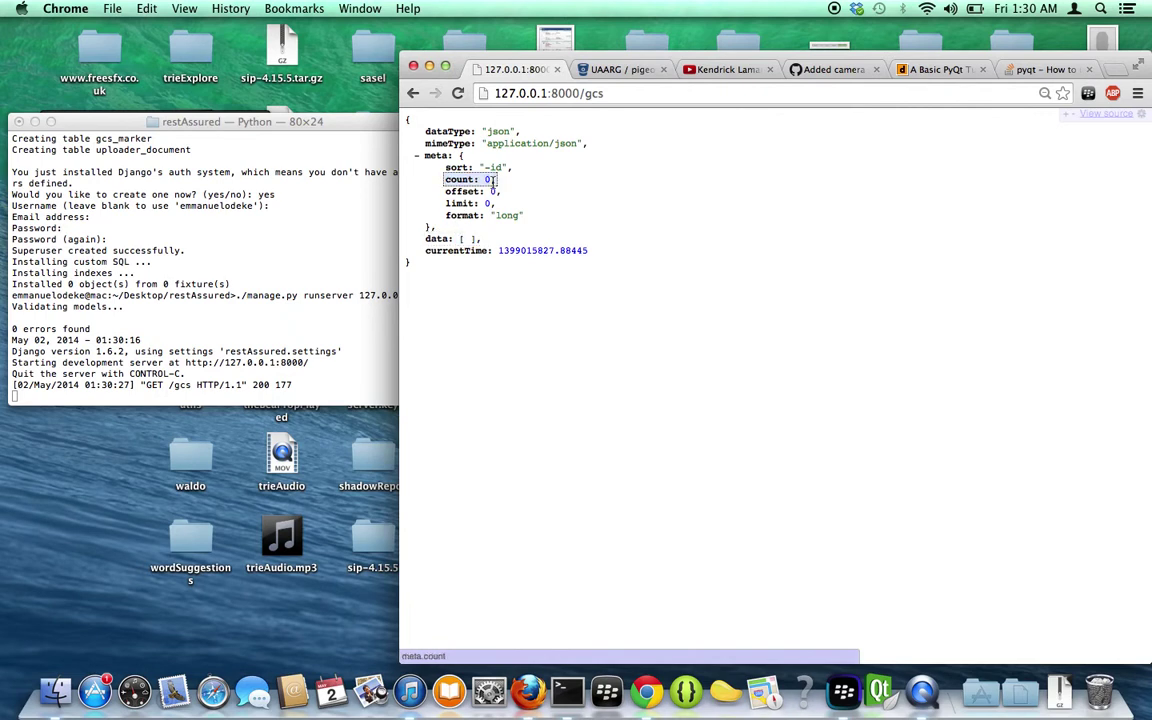
Step: Switch back to Terminal, clear the pigeon/src session, list its files and open imageViewer.py in vi
left_click(567, 692)
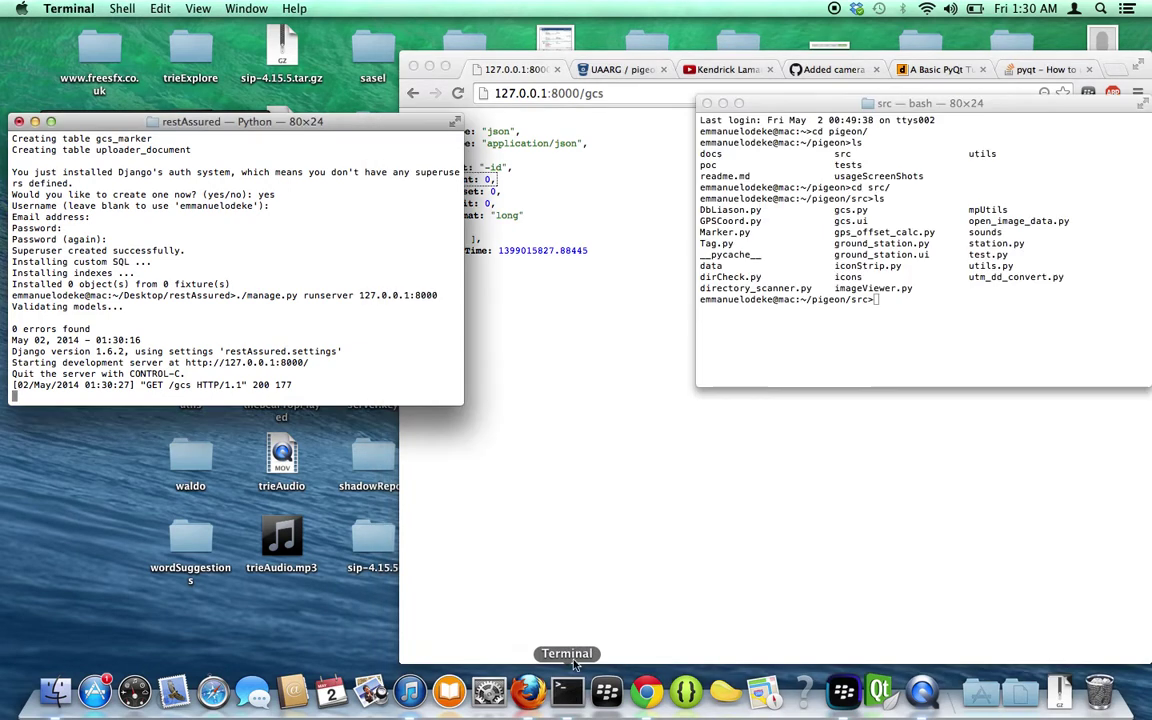
key("ctrl+l")
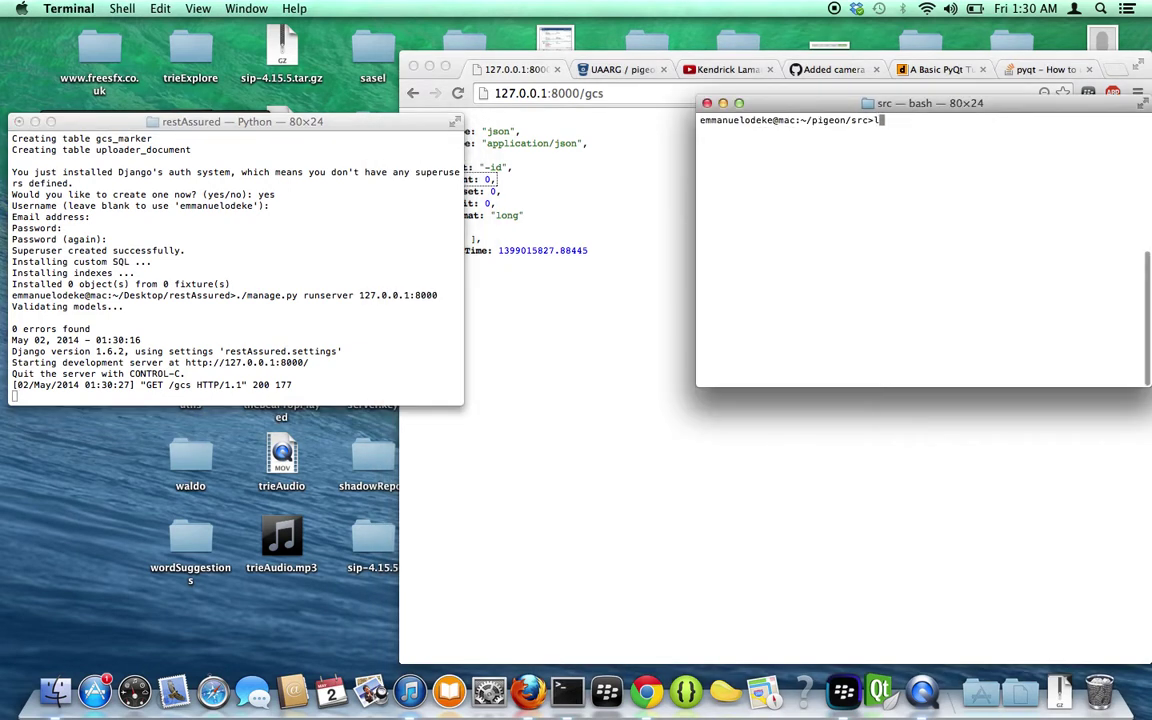
type("ls")
key("Return")
type("vi imag")
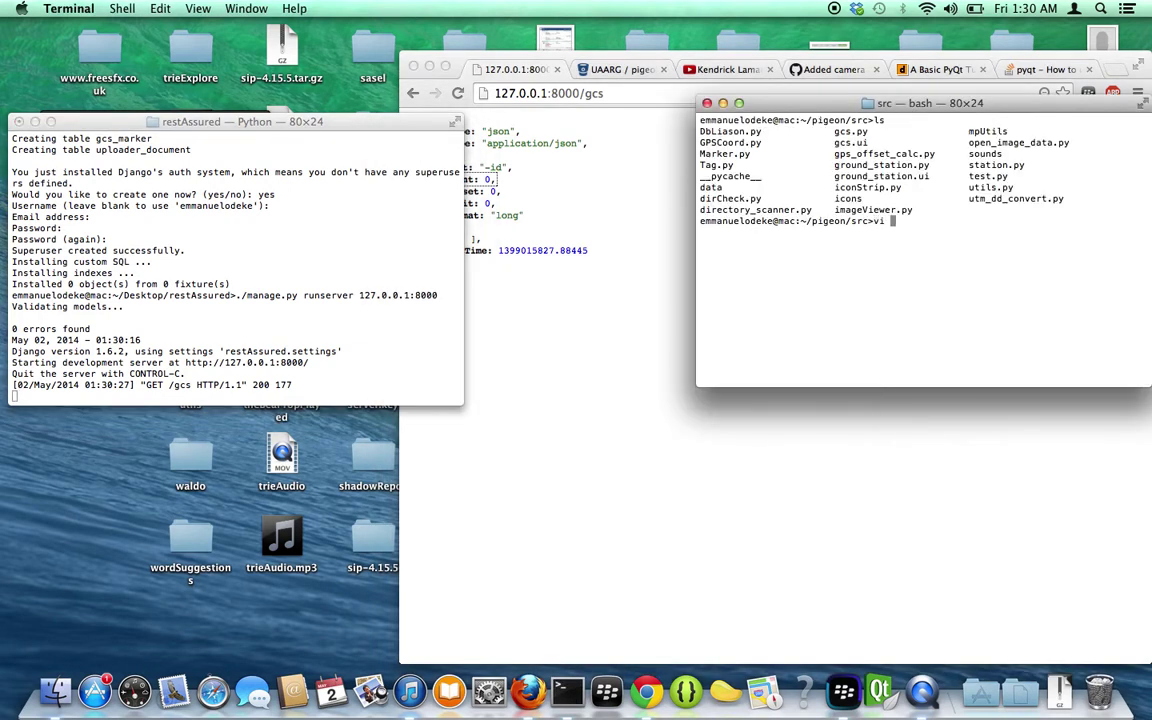
key("Tab")
key("Return")
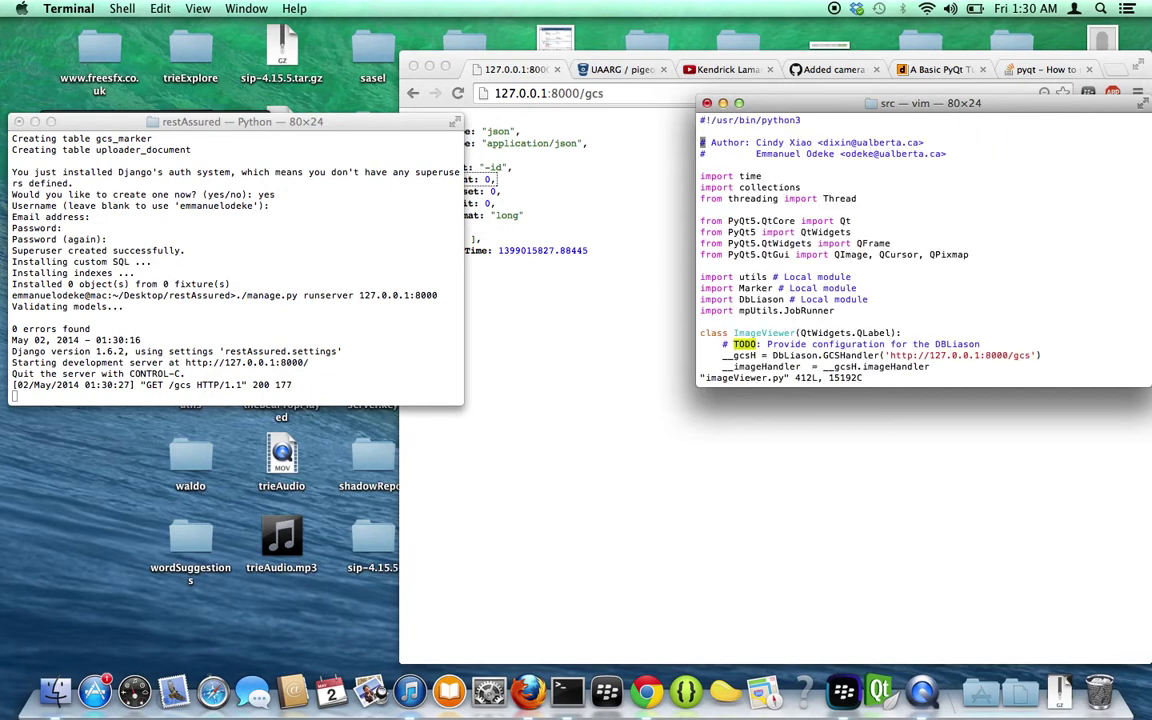
Step: Search imageViewer.py for GCSHandler, check the server URL passed to it, and quit the editor without editing
type("/GCSHandler")
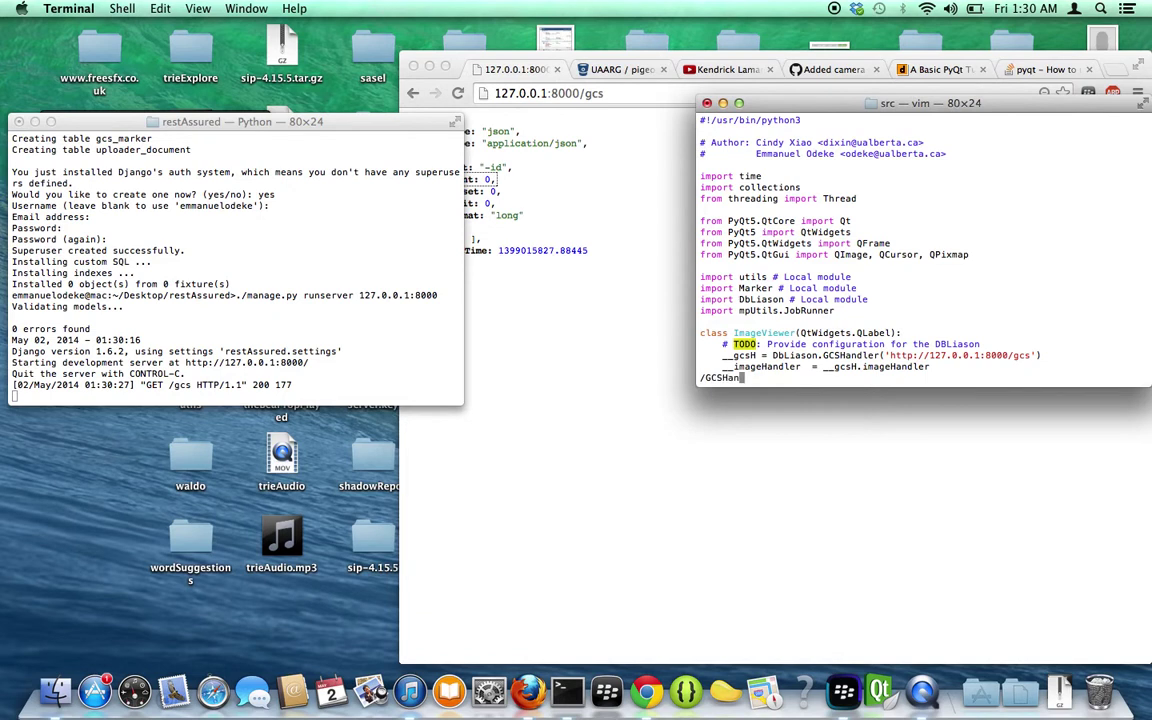
key("Return")
key("w")
key("w")
left_click_drag(891, 355, 1030, 349)
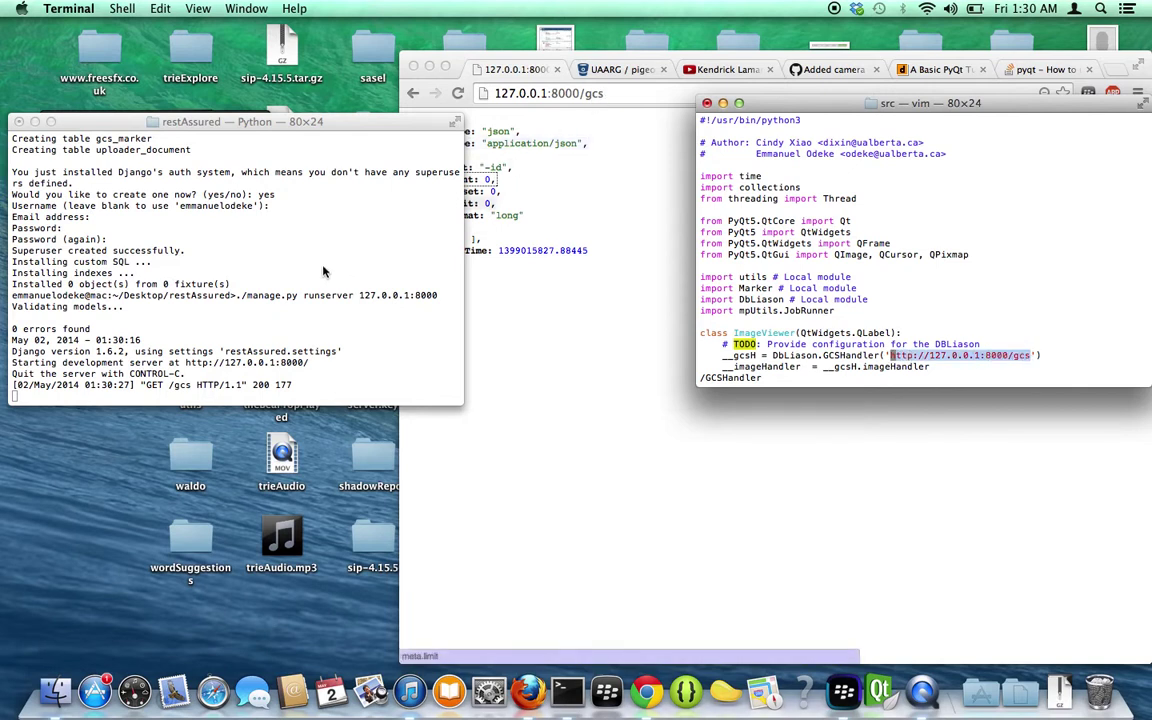
left_click(951, 248)
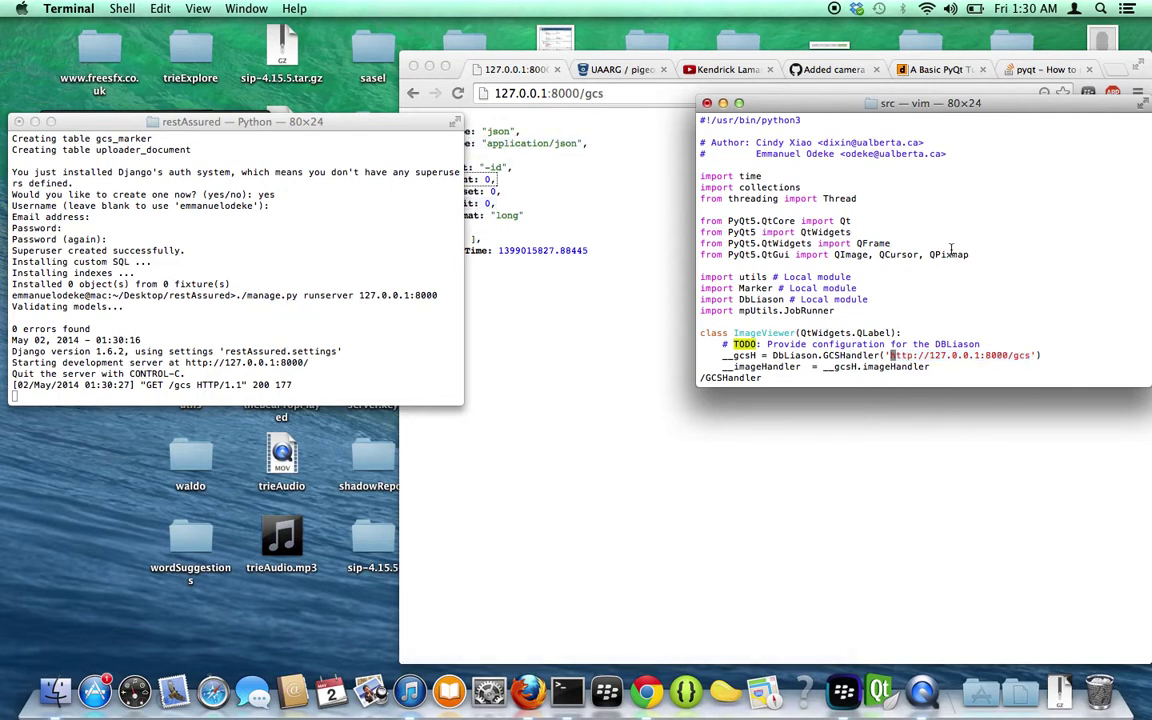
type(":q")
key("Return")
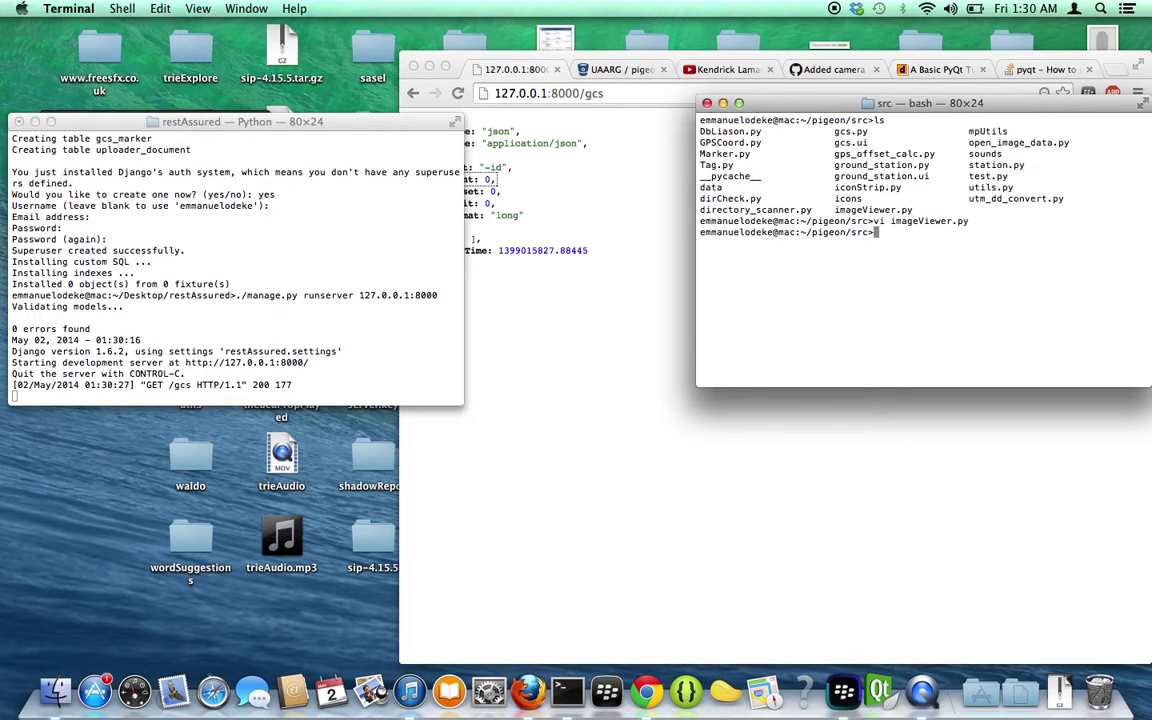
Step: Clear the pigeon/src terminal, launch ./station.py, and move its main window away from the screen's corner
key("ctrl+l")
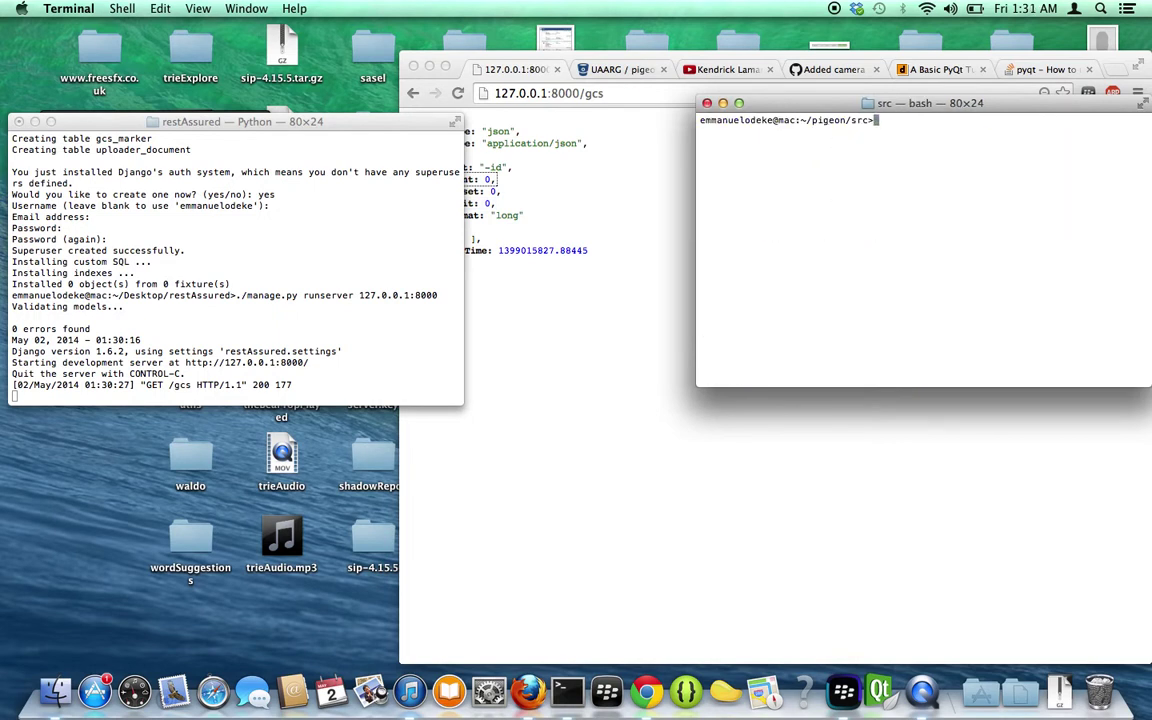
type("./st")
key("Tab")
key("Return")
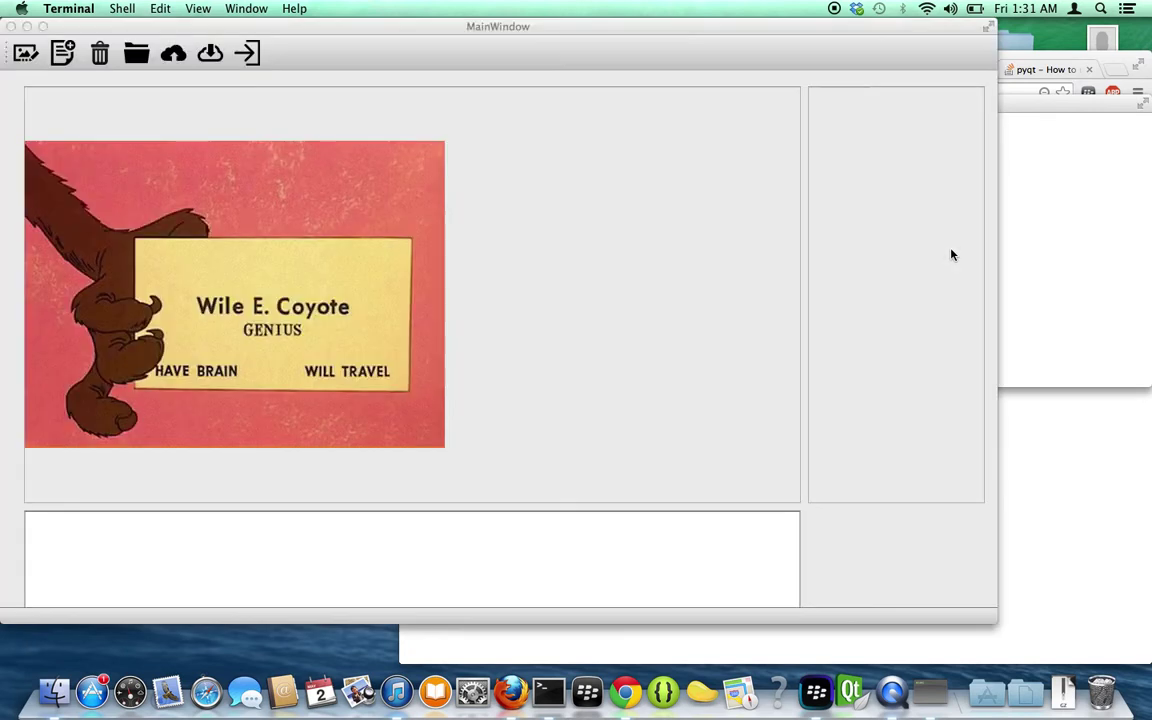
left_click_drag(532, 33, 641, 66)
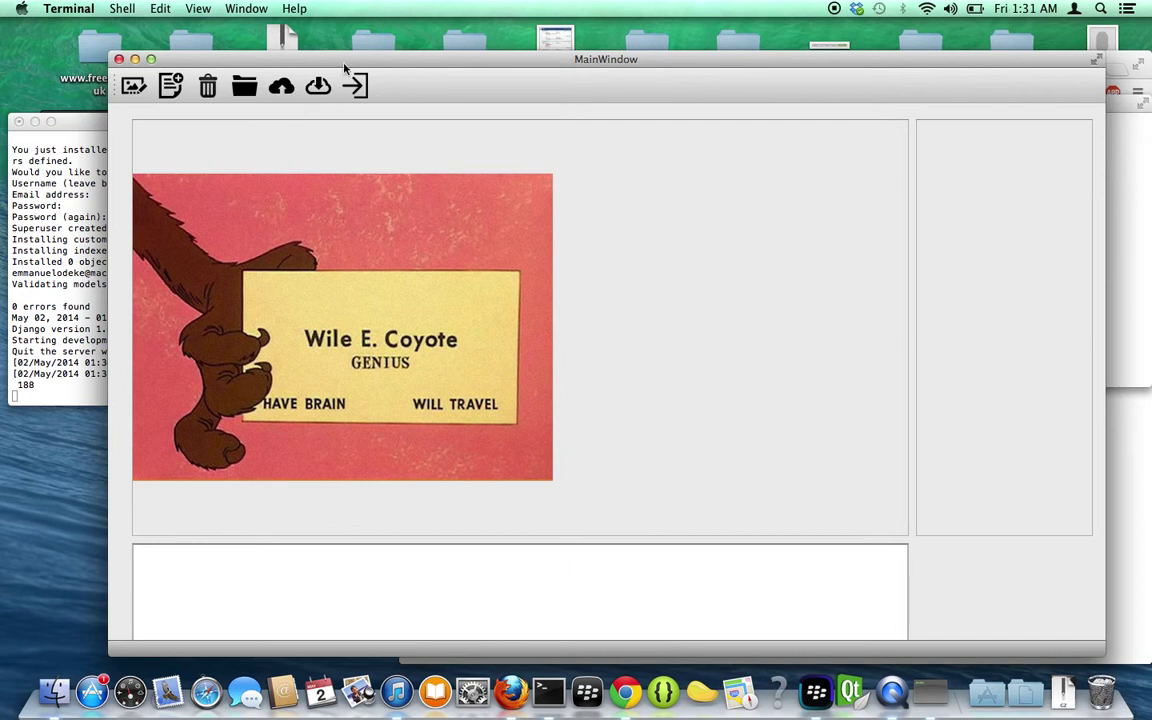
Step: Add the captured images 1.jpg through 12.jpg from the data/processed folder
left_click(245, 90)
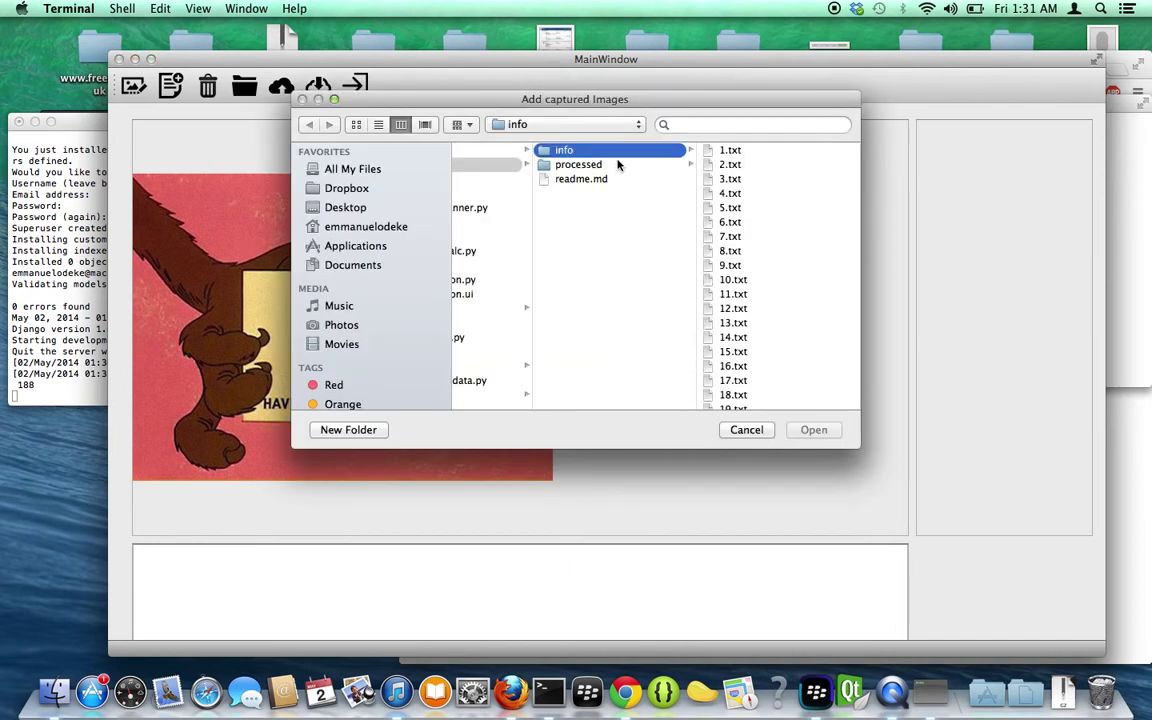
left_click(598, 165)
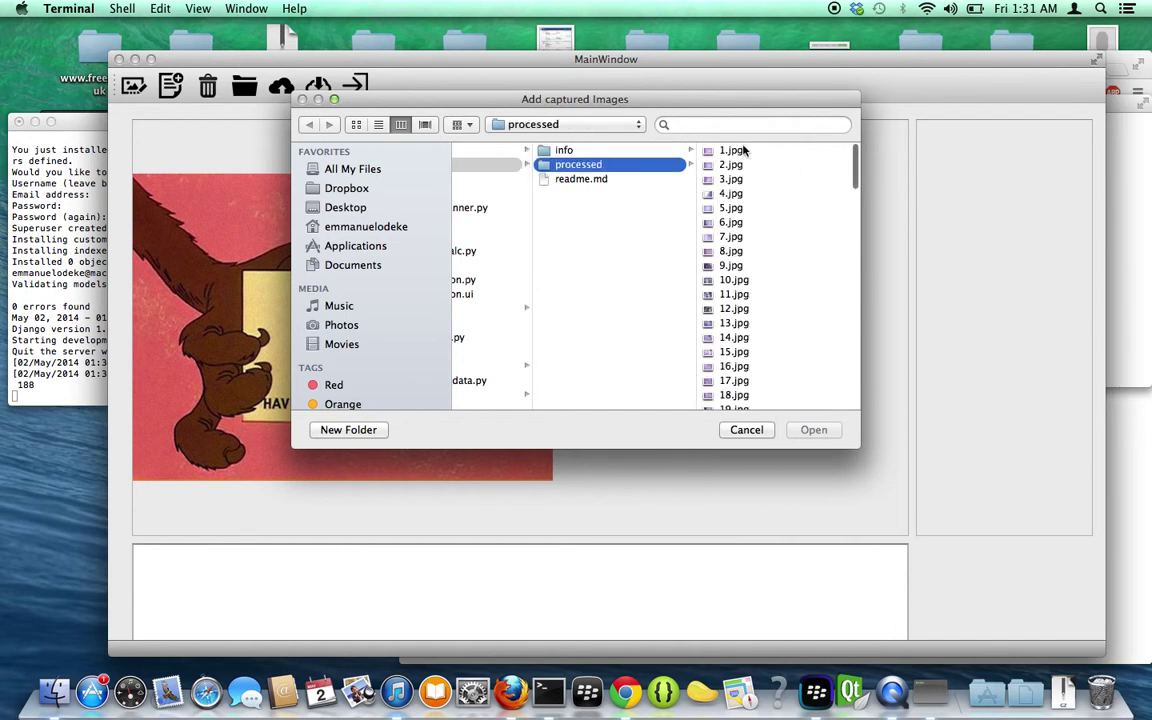
left_click(740, 150)
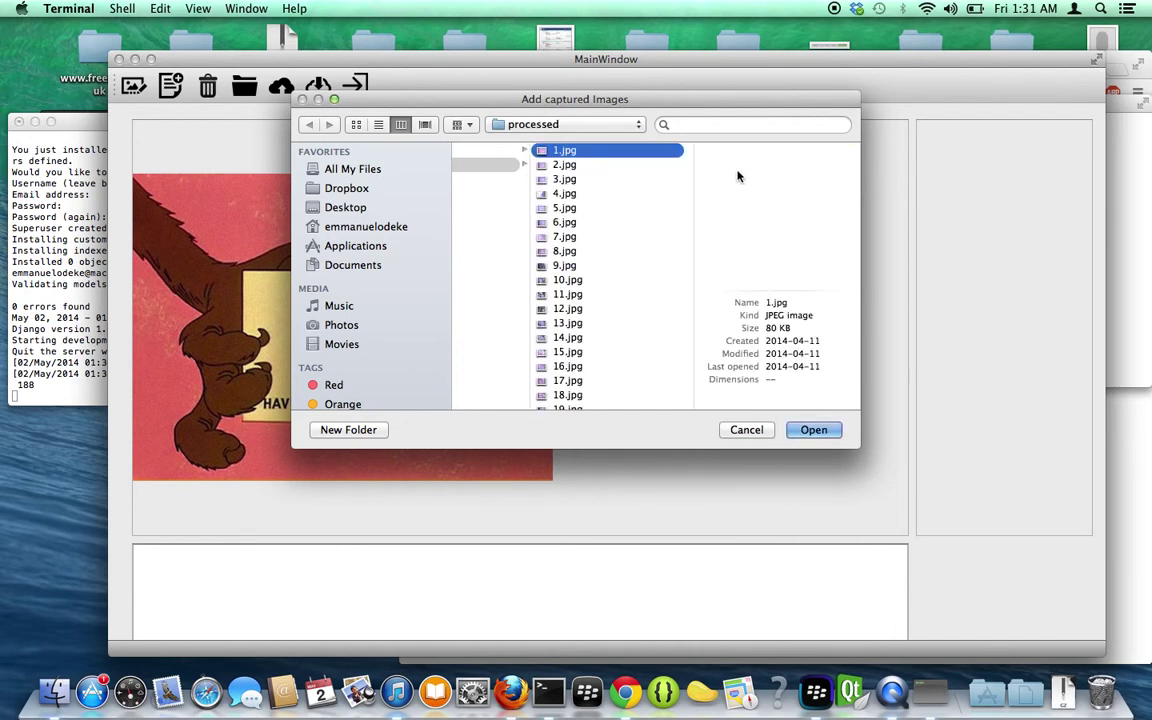
left_click(574, 166, "shift")
left_click(565, 180, "shift")
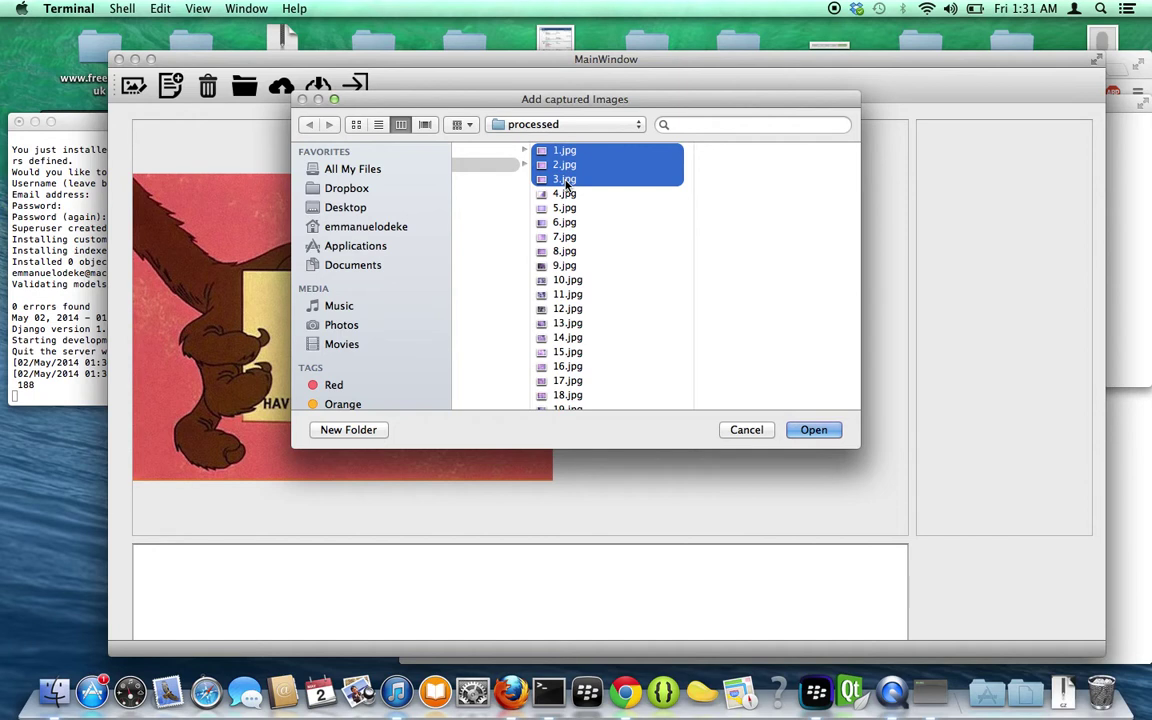
left_click(566, 194, "shift")
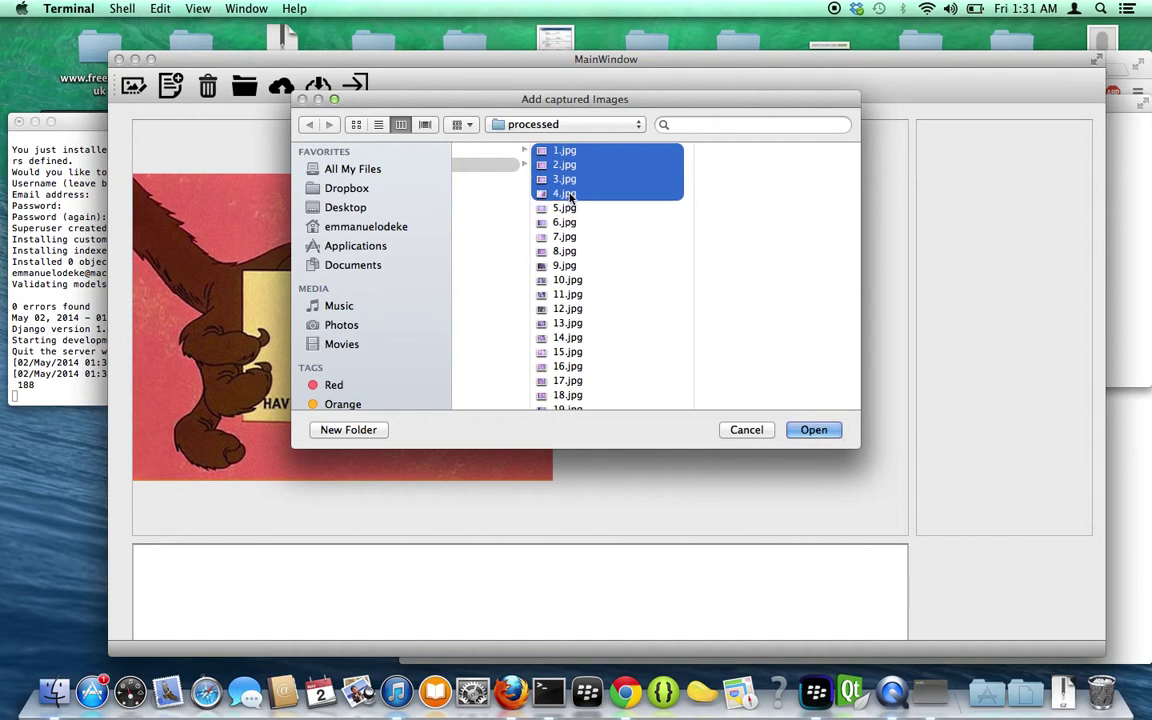
left_click(576, 208, "shift")
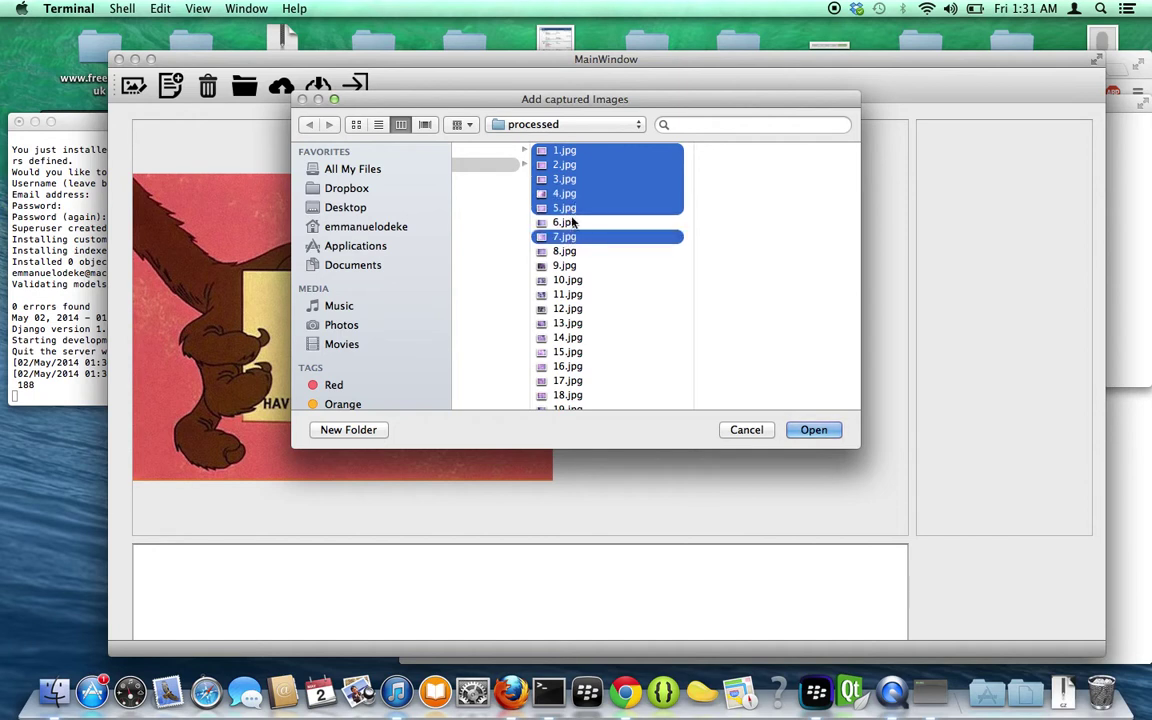
left_click(572, 222, "shift")
left_click(572, 251, "shift")
left_click(574, 265, "shift")
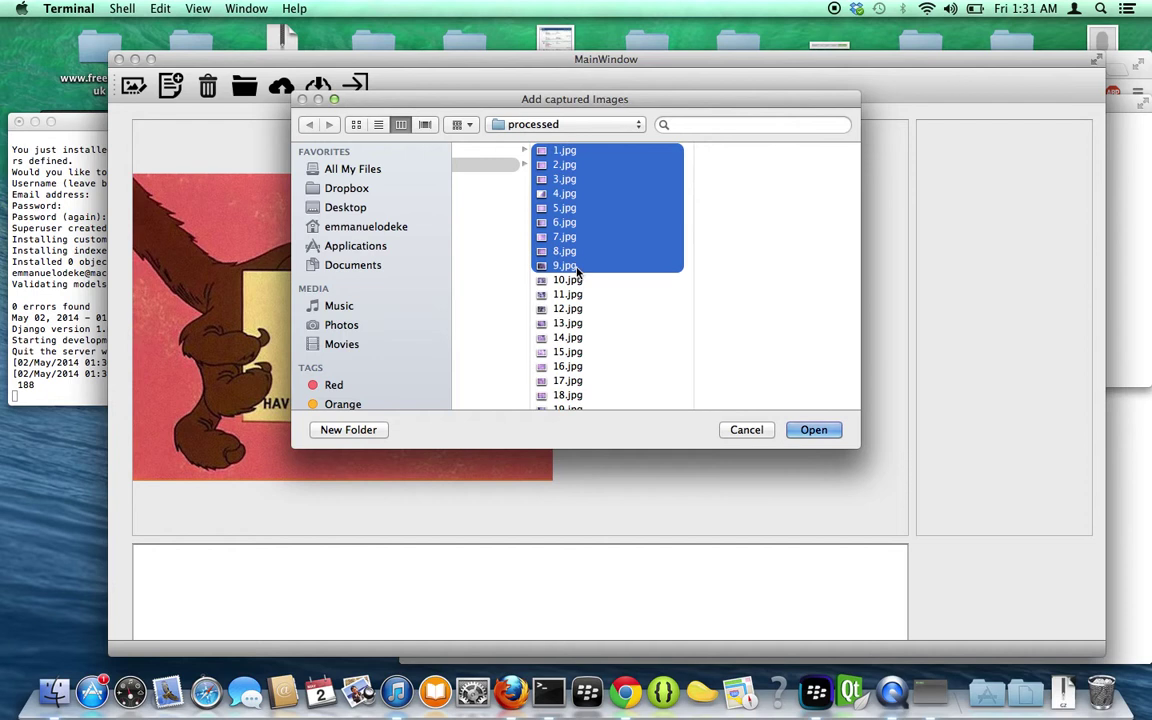
left_click(576, 280, "shift")
left_click(574, 295, "shift")
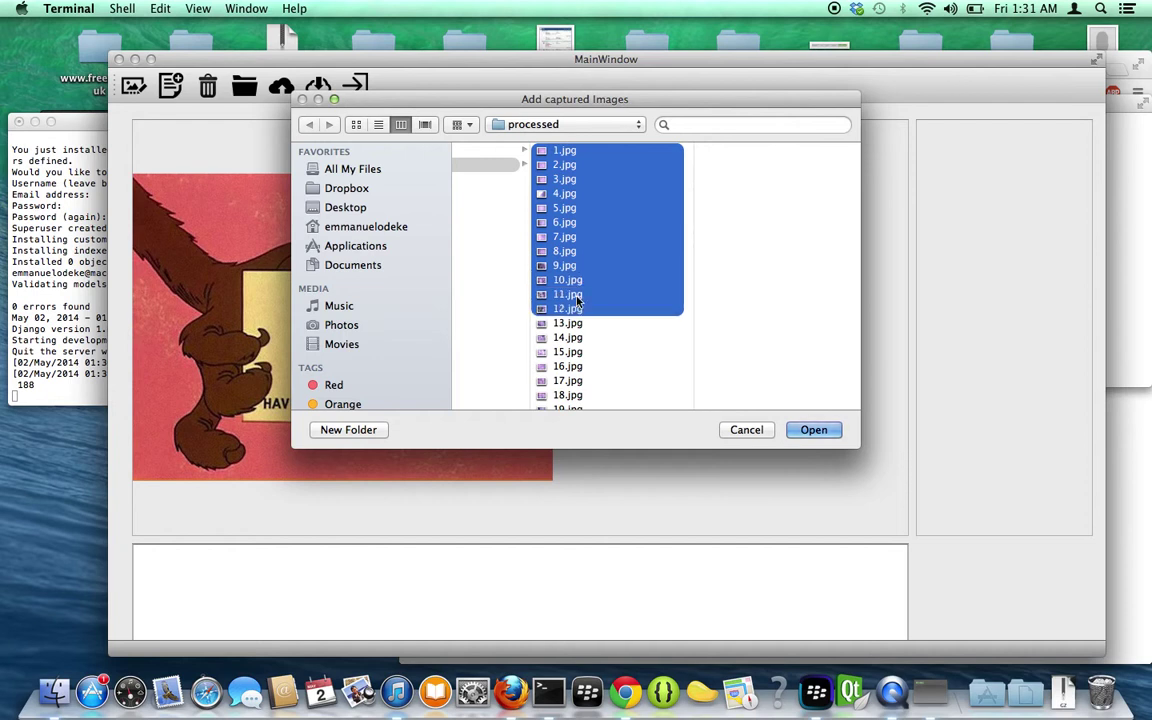
left_click(603, 308, "shift")
left_click(799, 428)
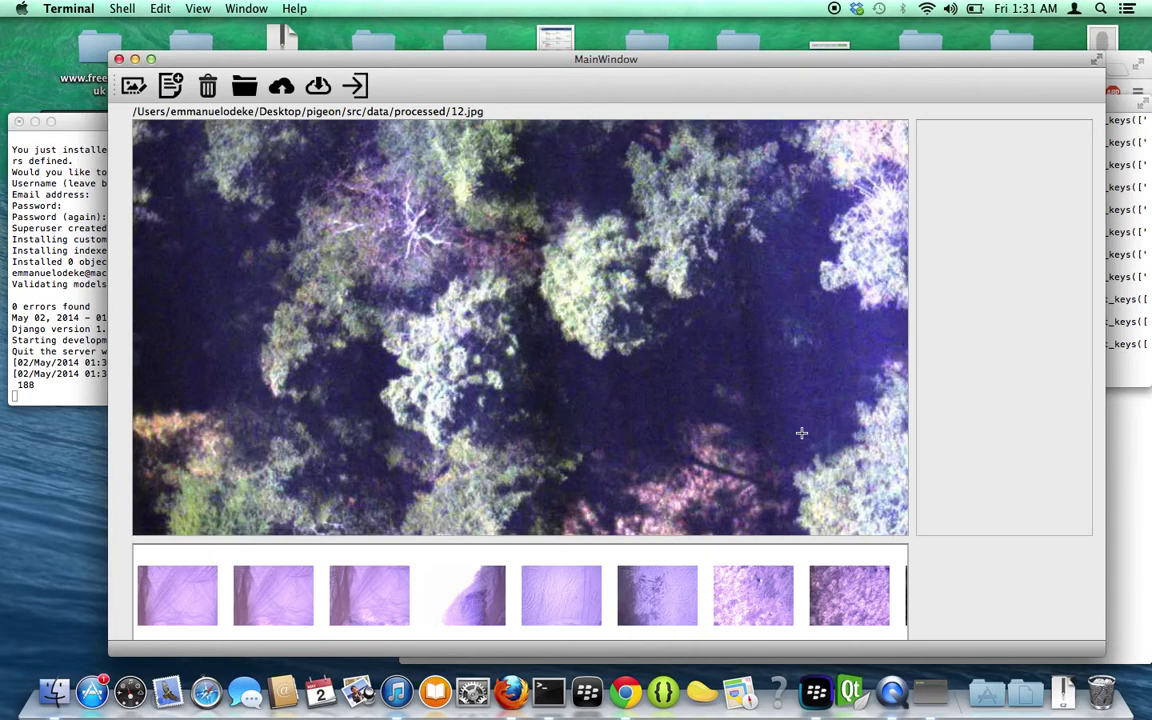
Step: Display 1.jpg and place five markers spread across the image
left_click(168, 597)
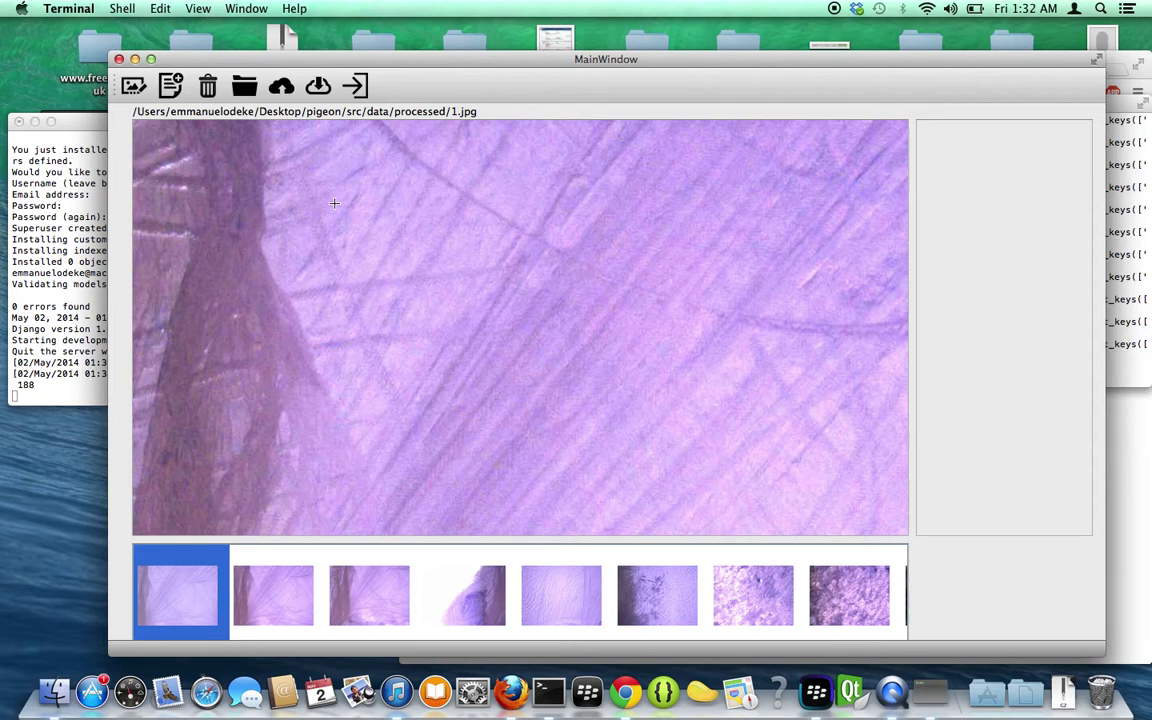
left_click(345, 230)
left_click(546, 273)
left_click(670, 222)
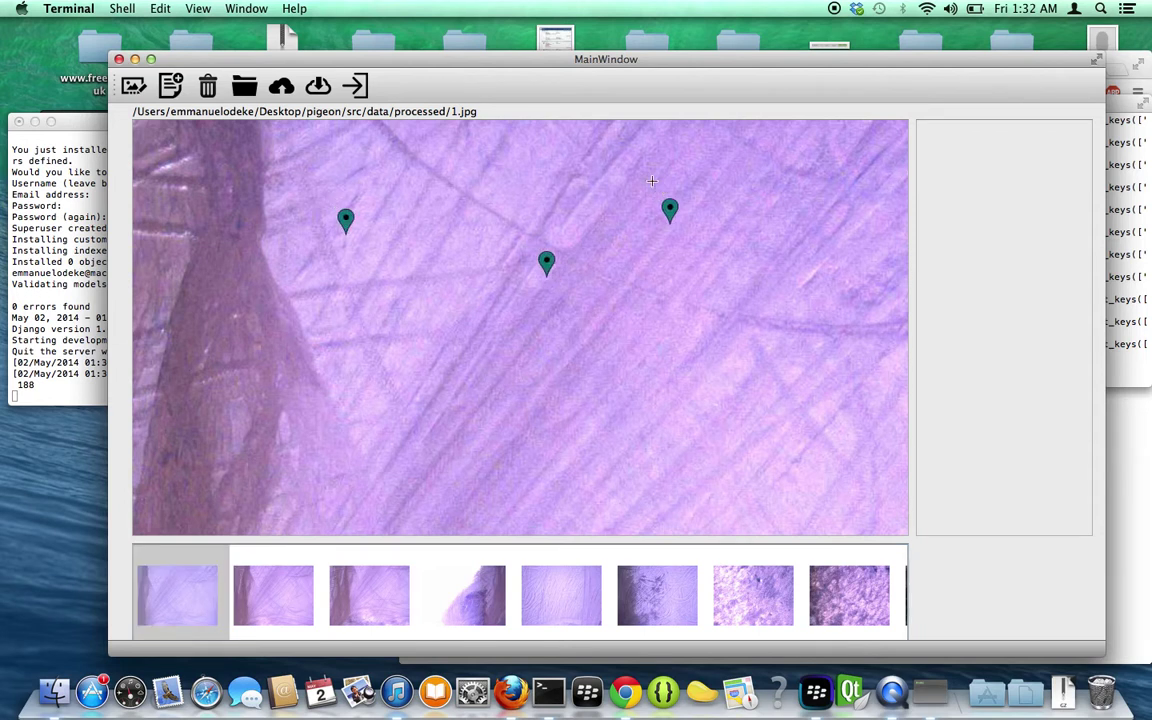
left_click(652, 181)
left_click(485, 384)
left_click(295, 368)
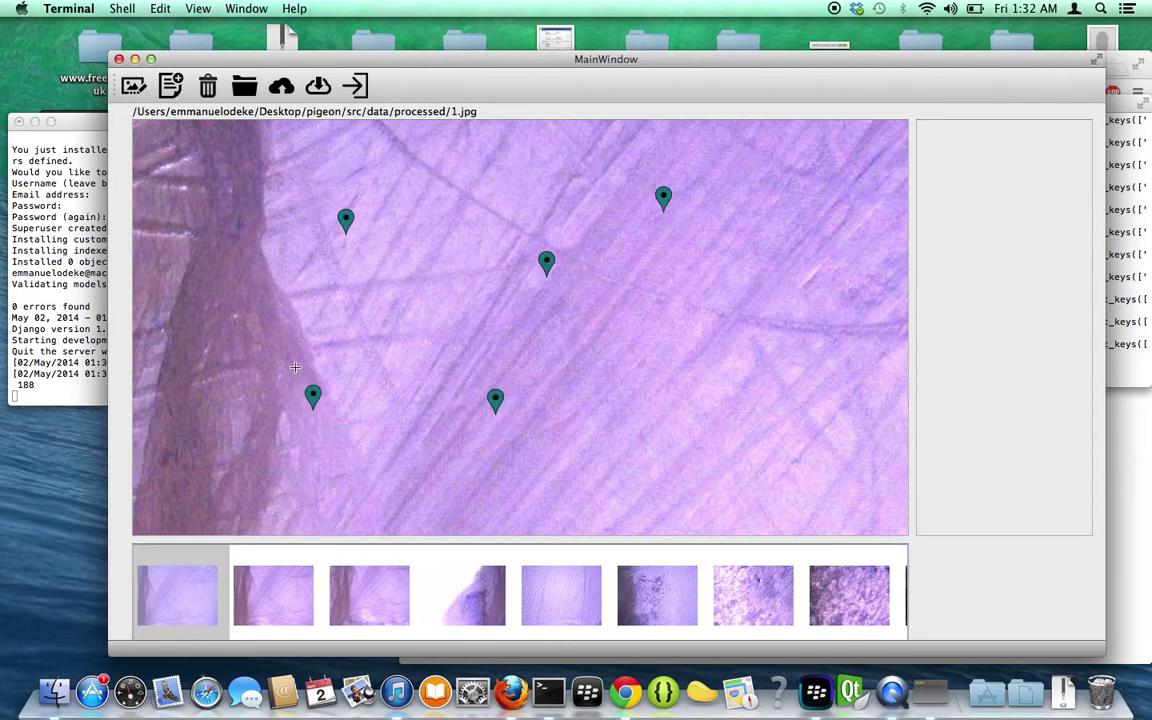
left_click(295, 368)
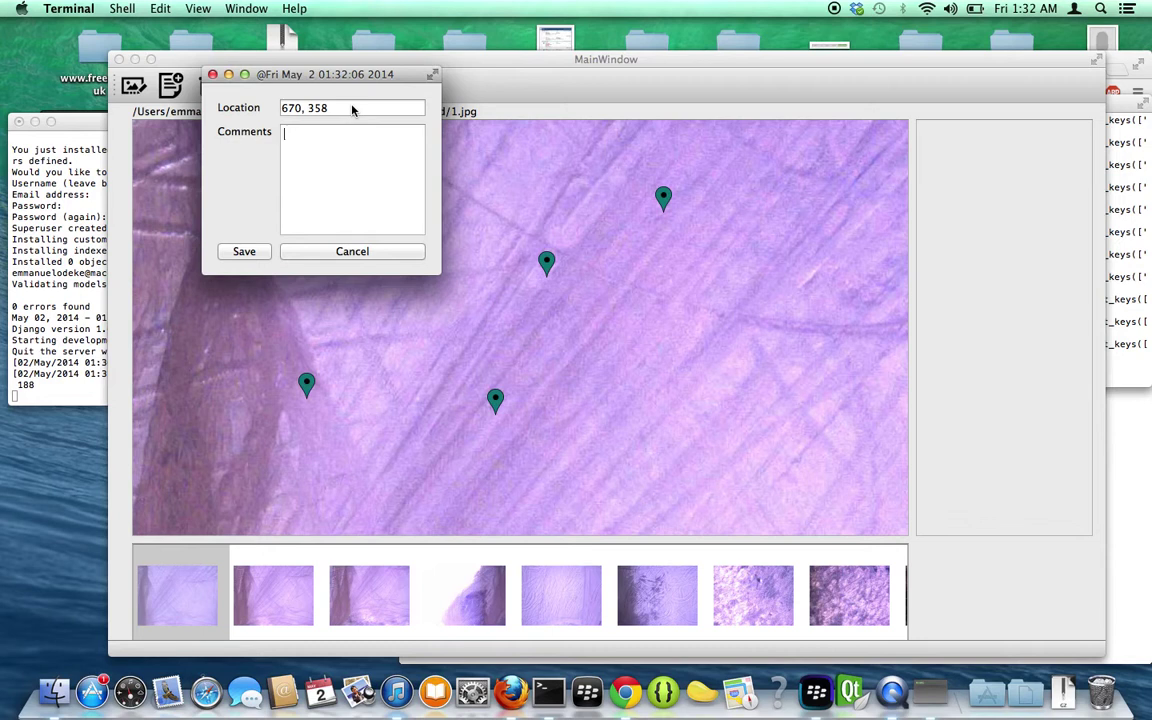
Step: Save the comment "Target at 670, 358" on the upper-left marker and upload the image's markers to the server
type("a")
key("BackSpace")
type("Target at 670, 358")
left_click(250, 252)
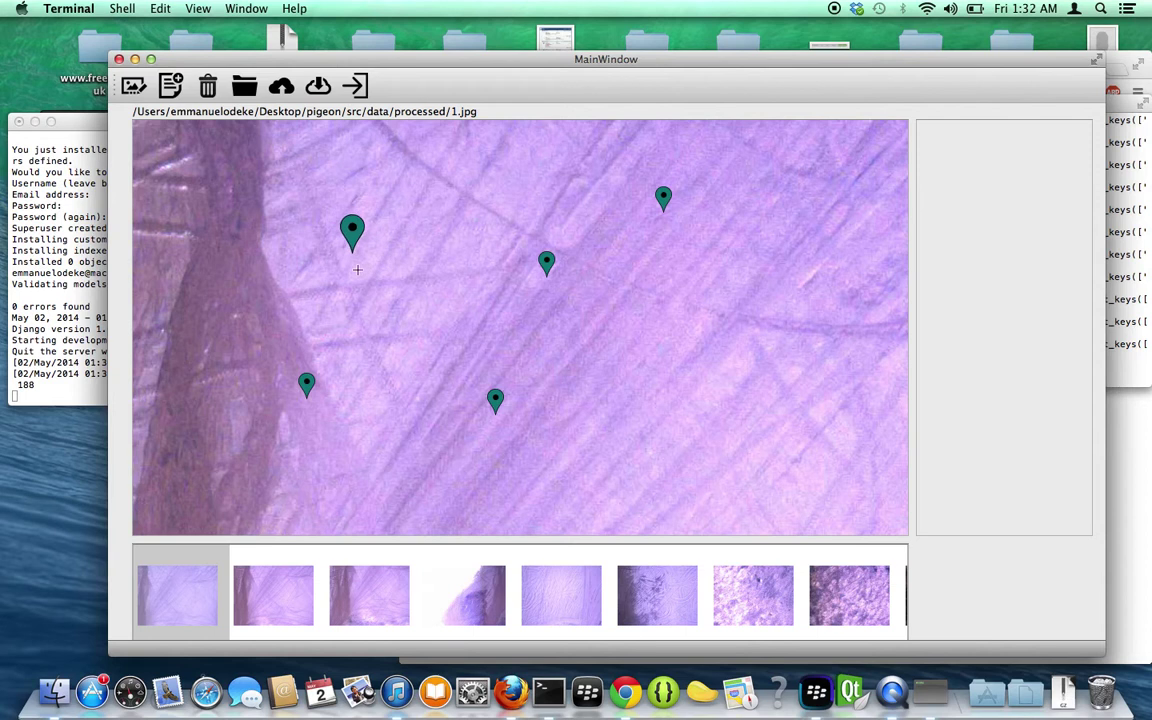
left_click_drag(357, 269, 380, 247)
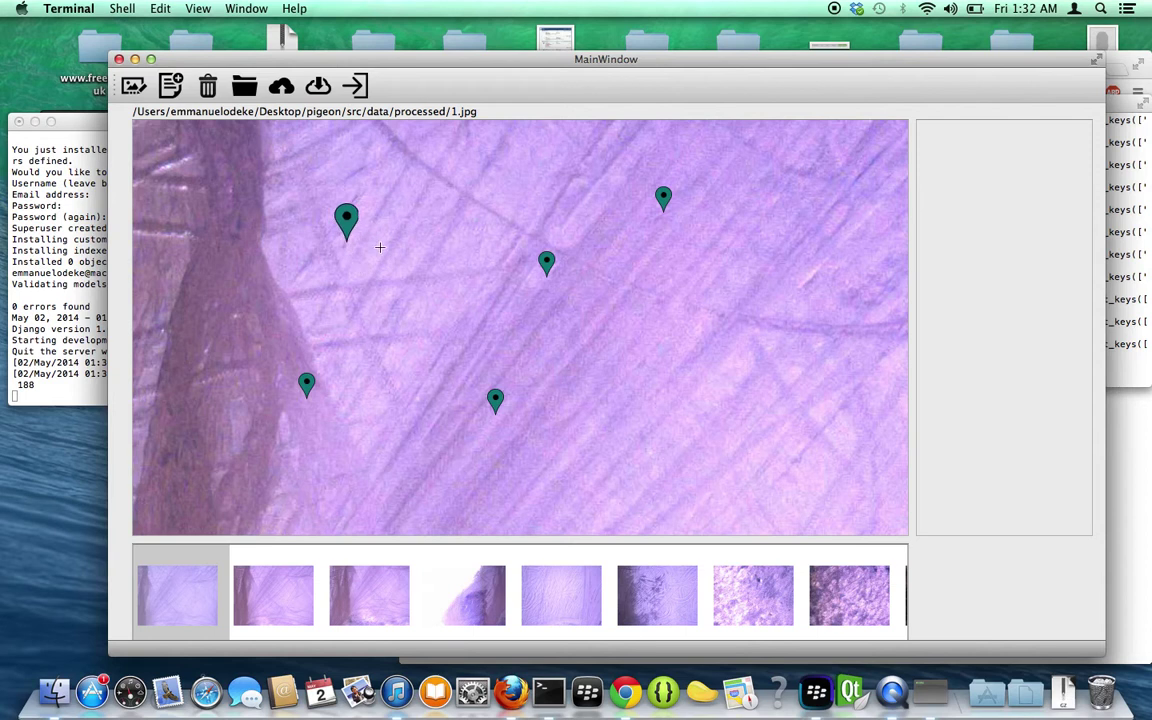
left_click(283, 87)
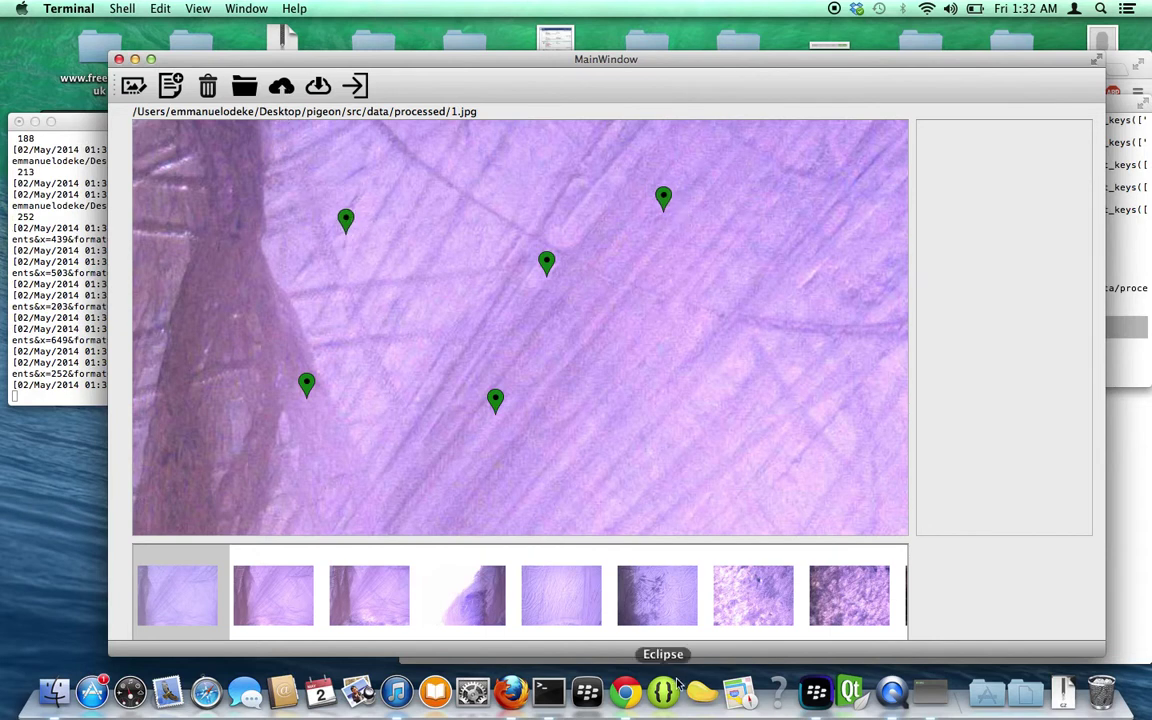
Step: Switch to Chrome, load 127.0.0.1:8000/gcs/markerHandler, and check the uploaded marker entries and the comment "Target at 670, 358"
left_click(626, 693)
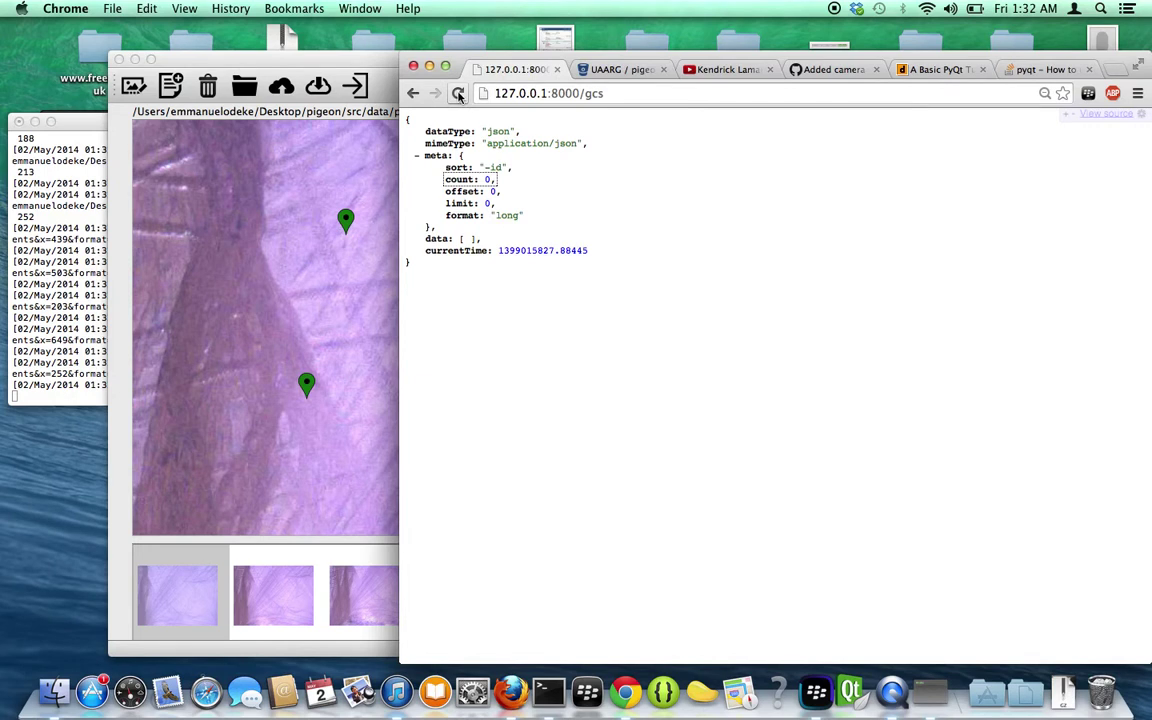
left_click(630, 90)
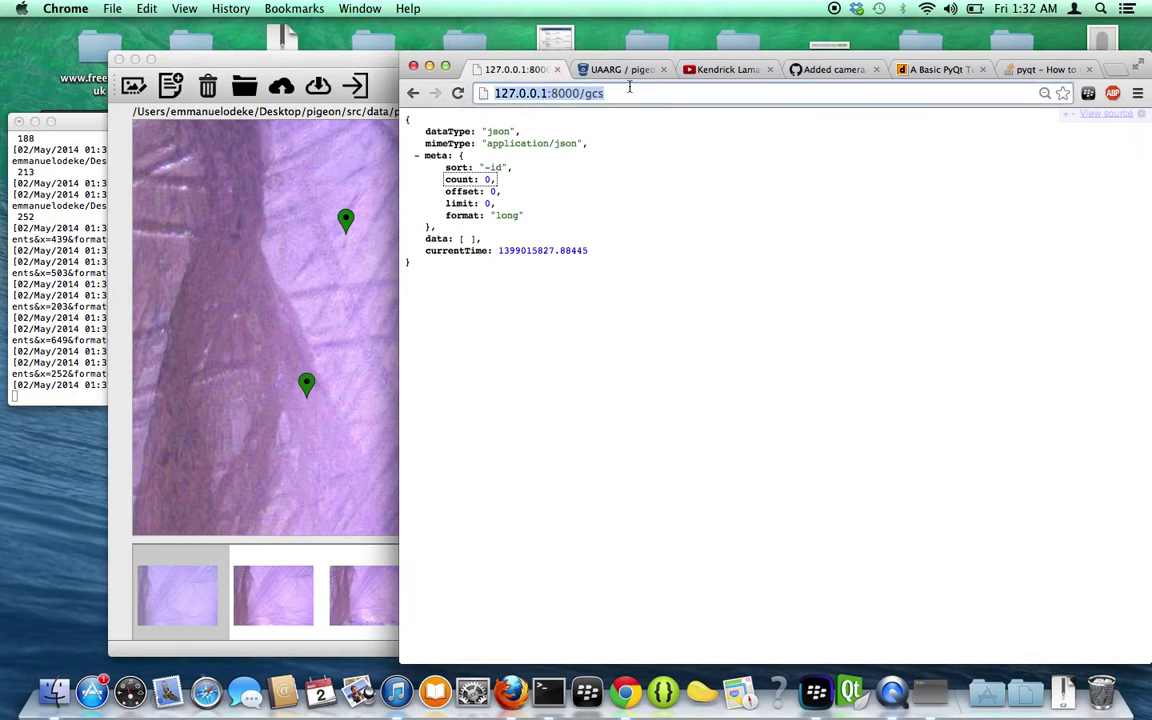
key("Right")
type("/marke")
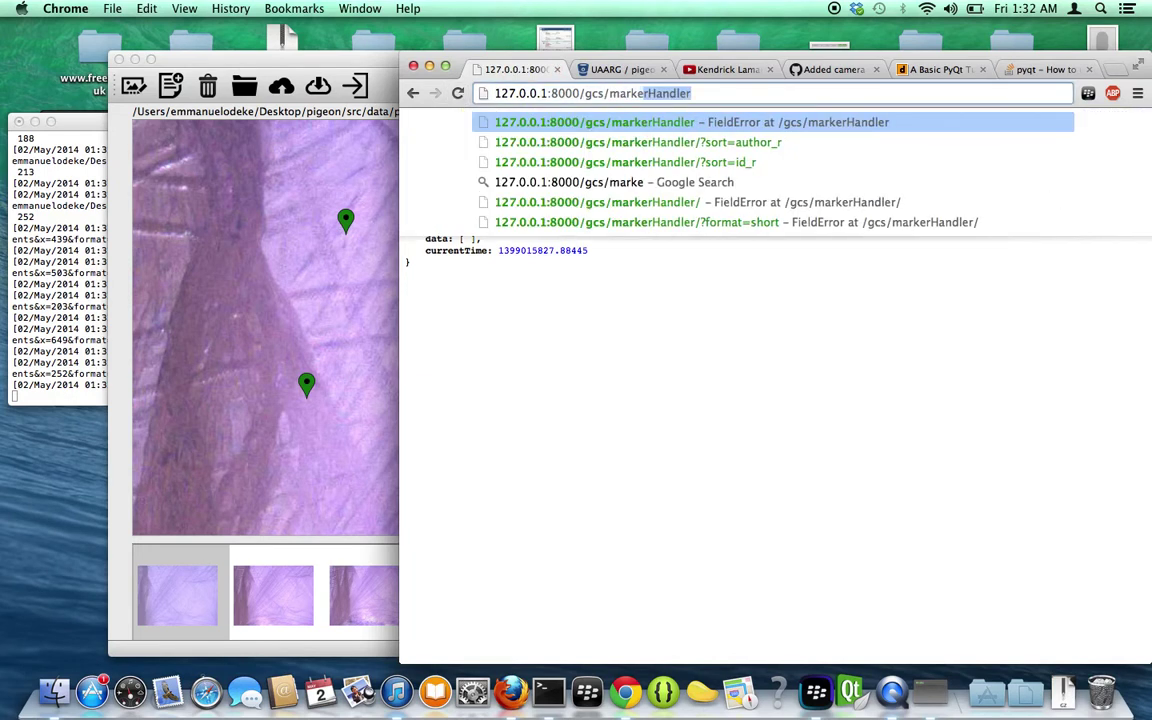
key("Return")
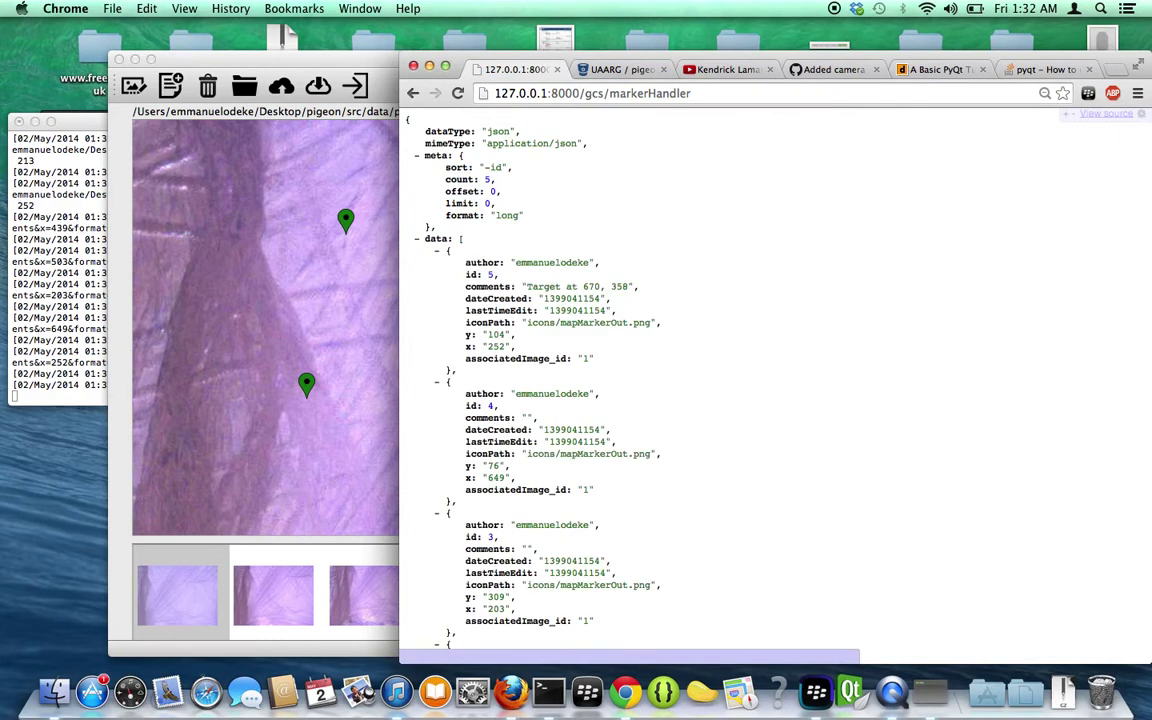
scroll(600, 437, "down", 2)
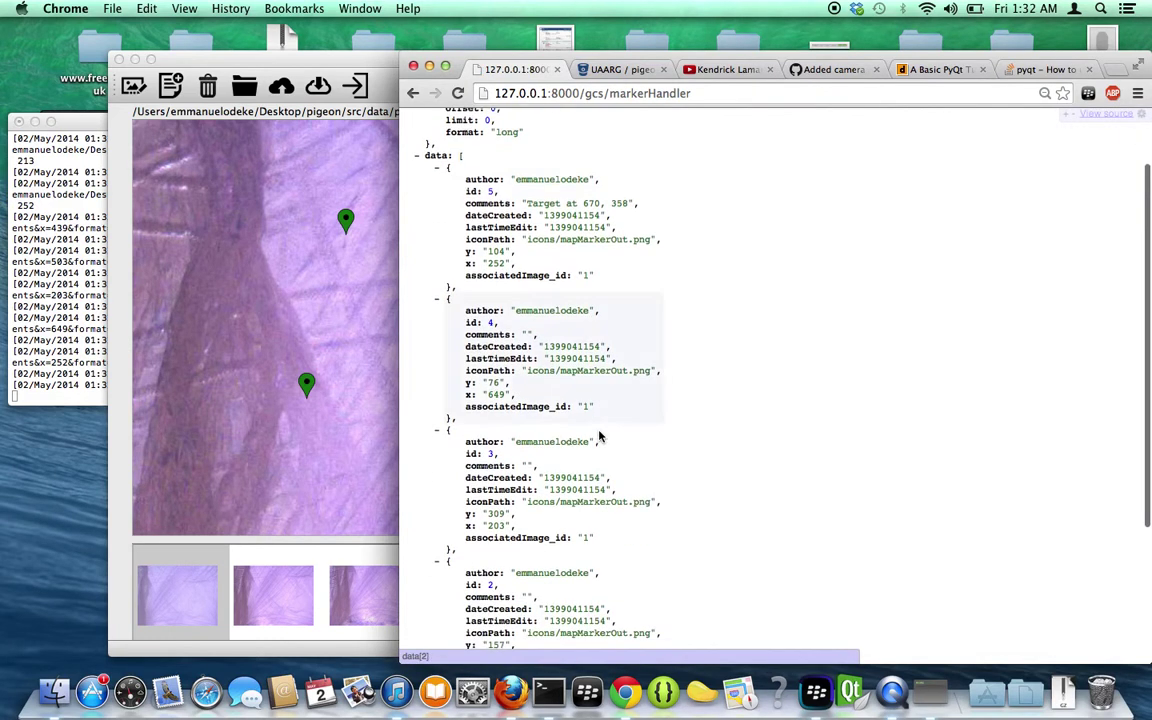
left_click_drag(525, 203, 631, 203)
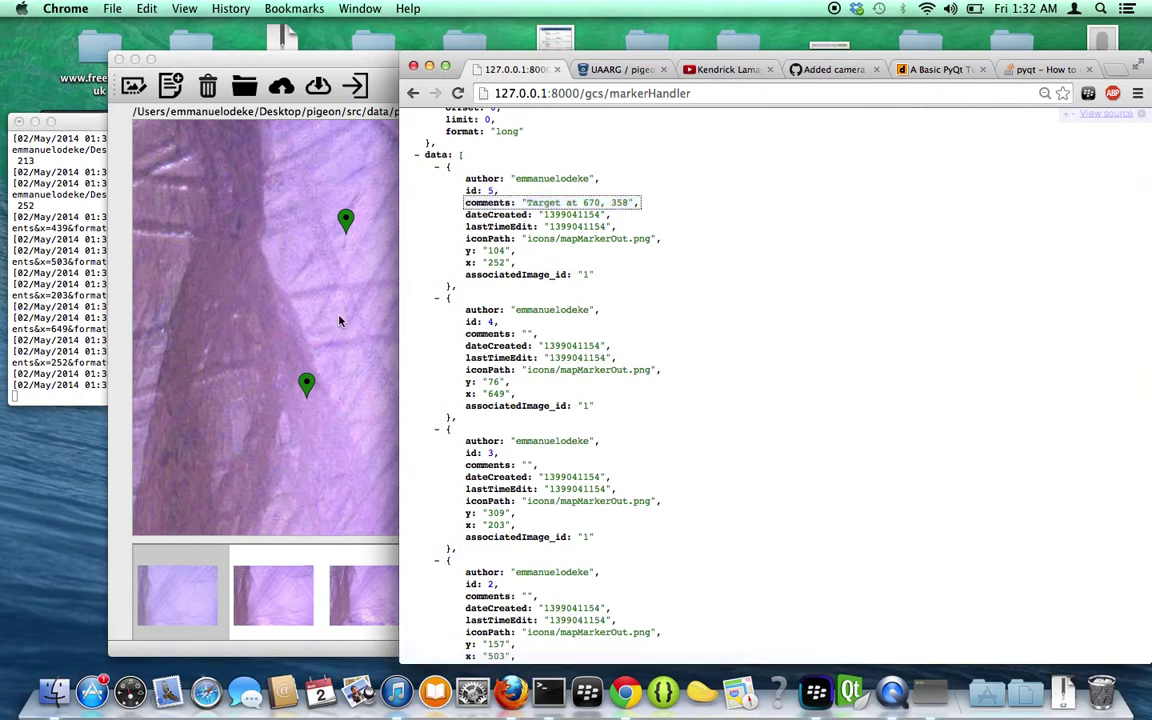
Step: Switch back to the ground station, save the comment "Auxilliary Target" on the lower-left marker, and sync it to the server
left_click(304, 282)
left_click(309, 384)
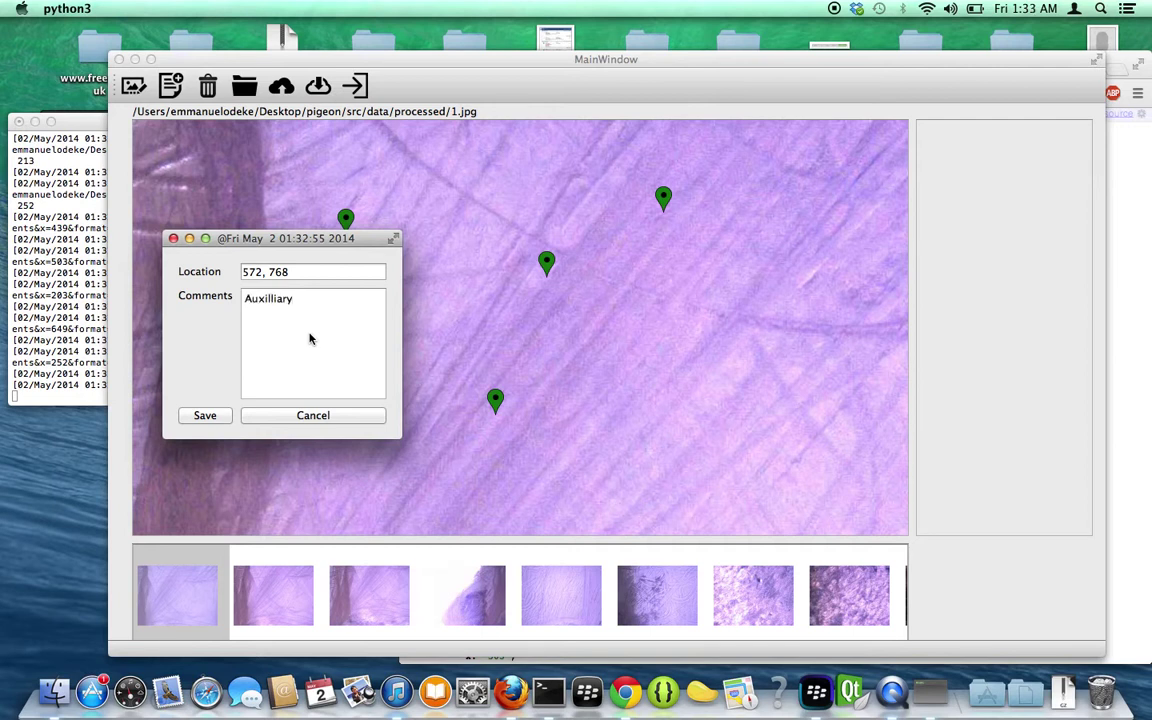
left_click(216, 421)
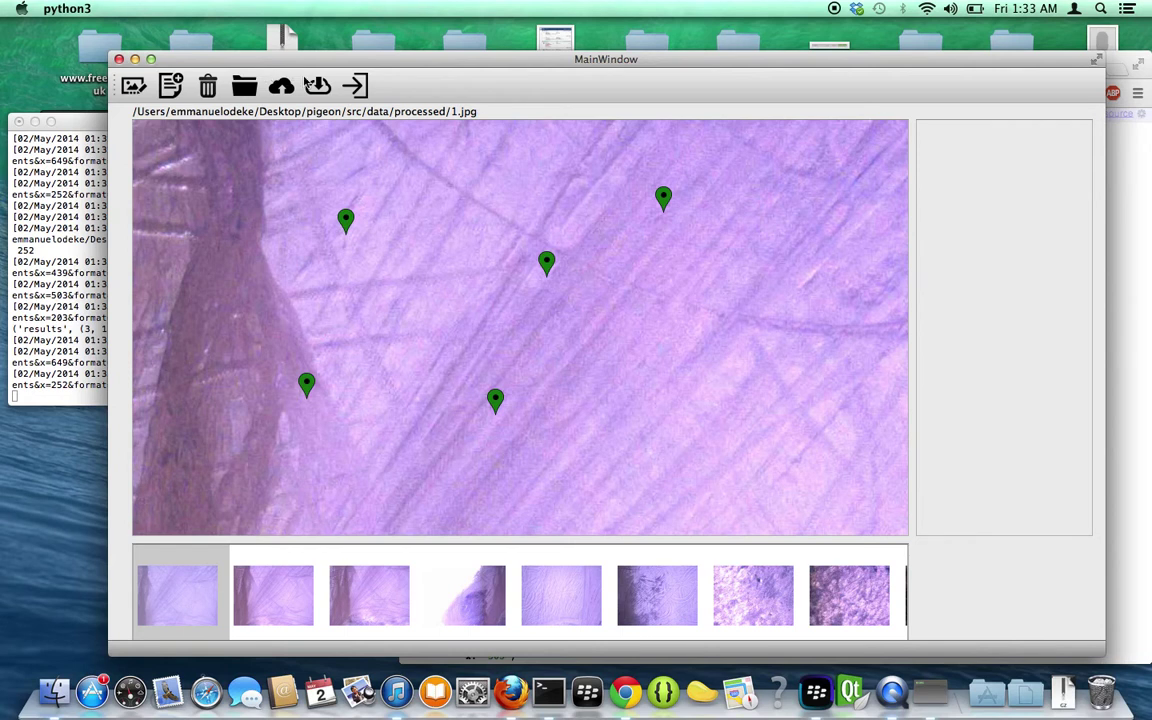
Step: Return to Chrome, reload the markerHandler response, and check the comment of the marker with id 3
left_click(1113, 234)
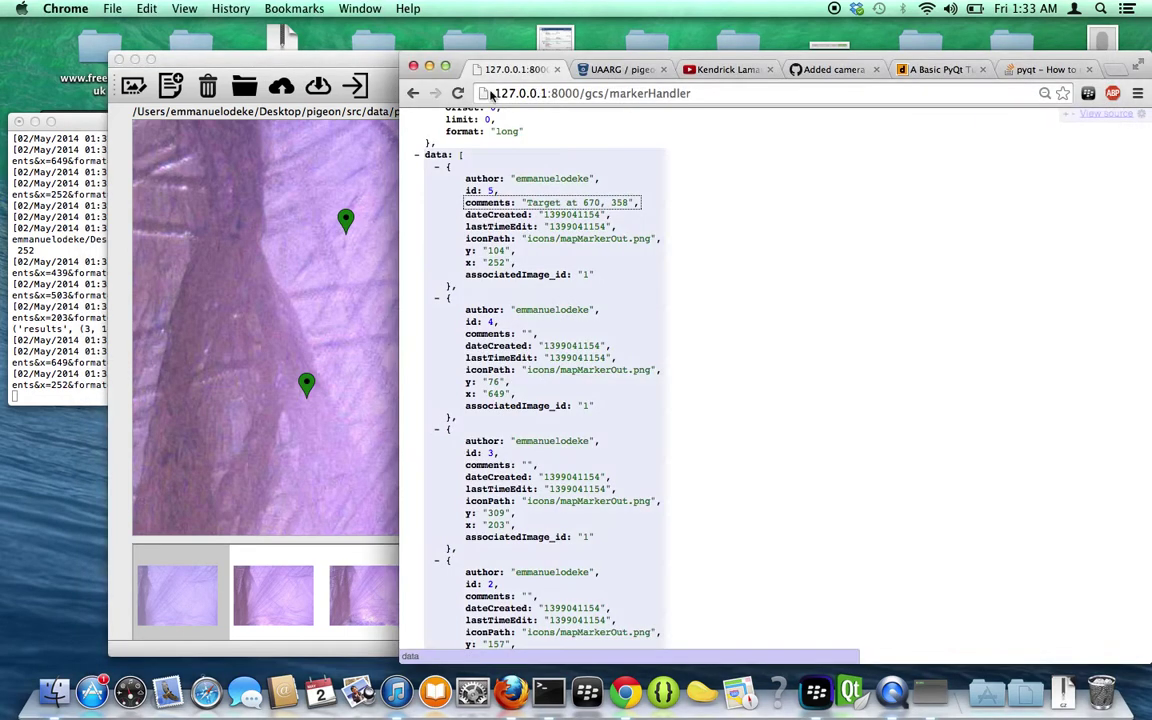
left_click(458, 93)
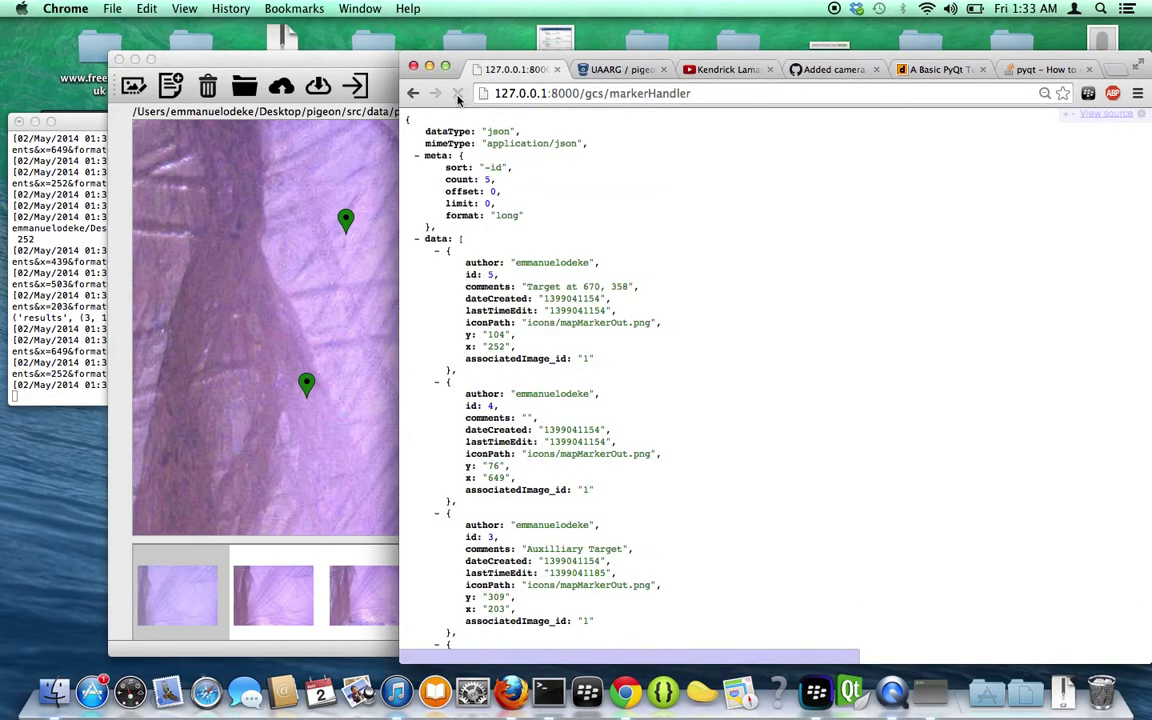
left_click_drag(638, 548, 526, 548)
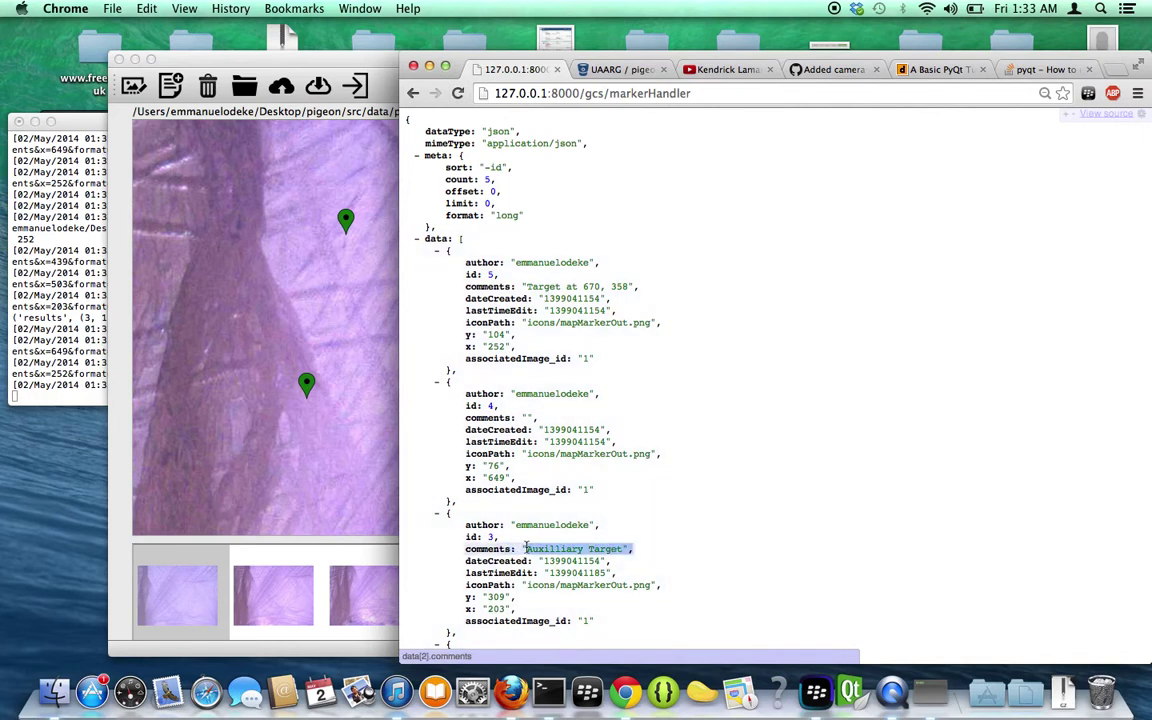
left_click(526, 548)
Step: Query the marker data sorted by last edit time using markerHandler/?sort=lastTimeEdit
left_click(648, 93)
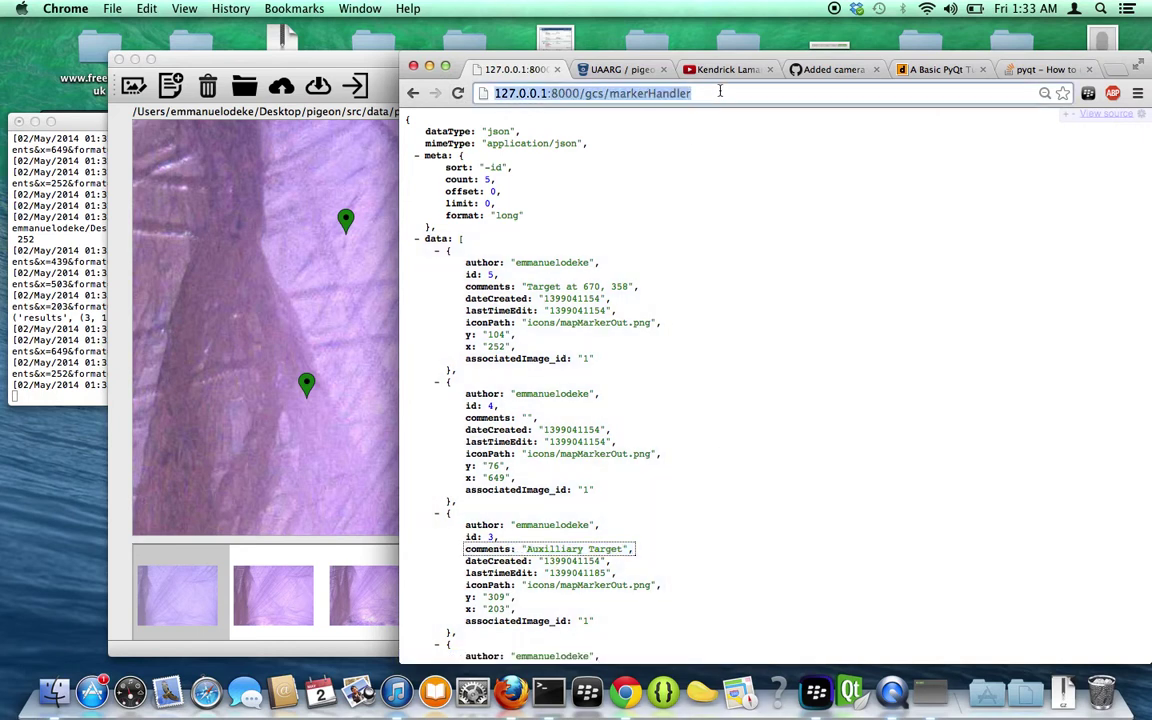
left_click(691, 93)
type("/?")
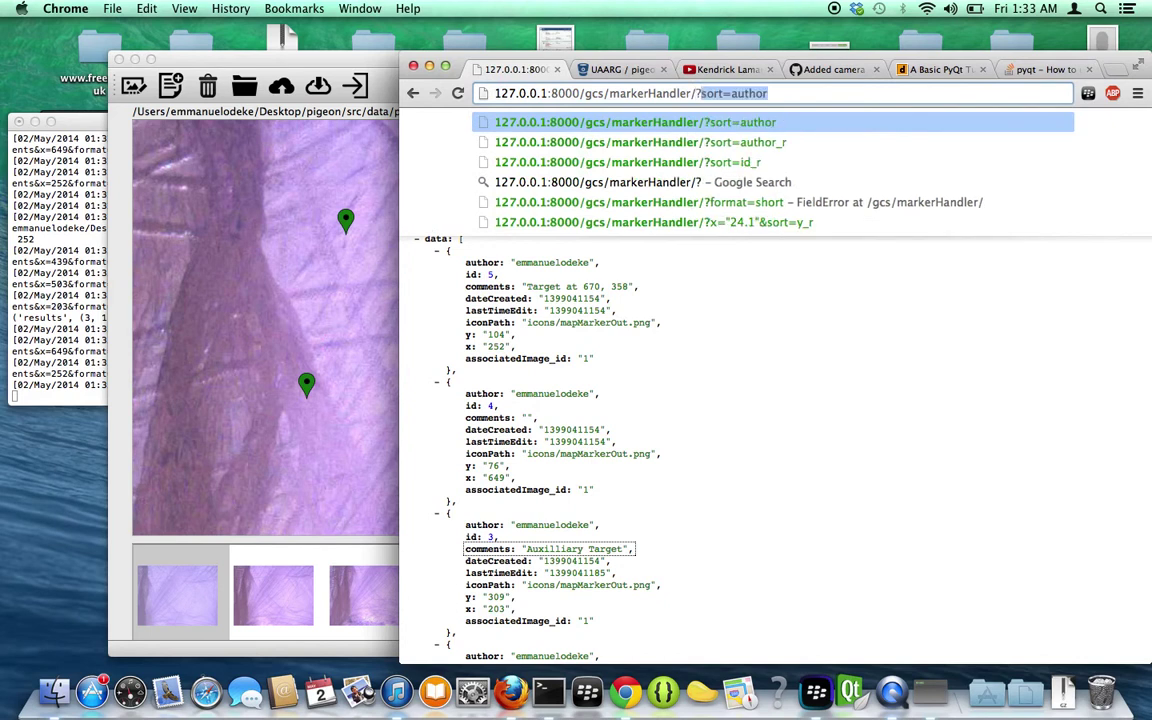
type("sort=l")
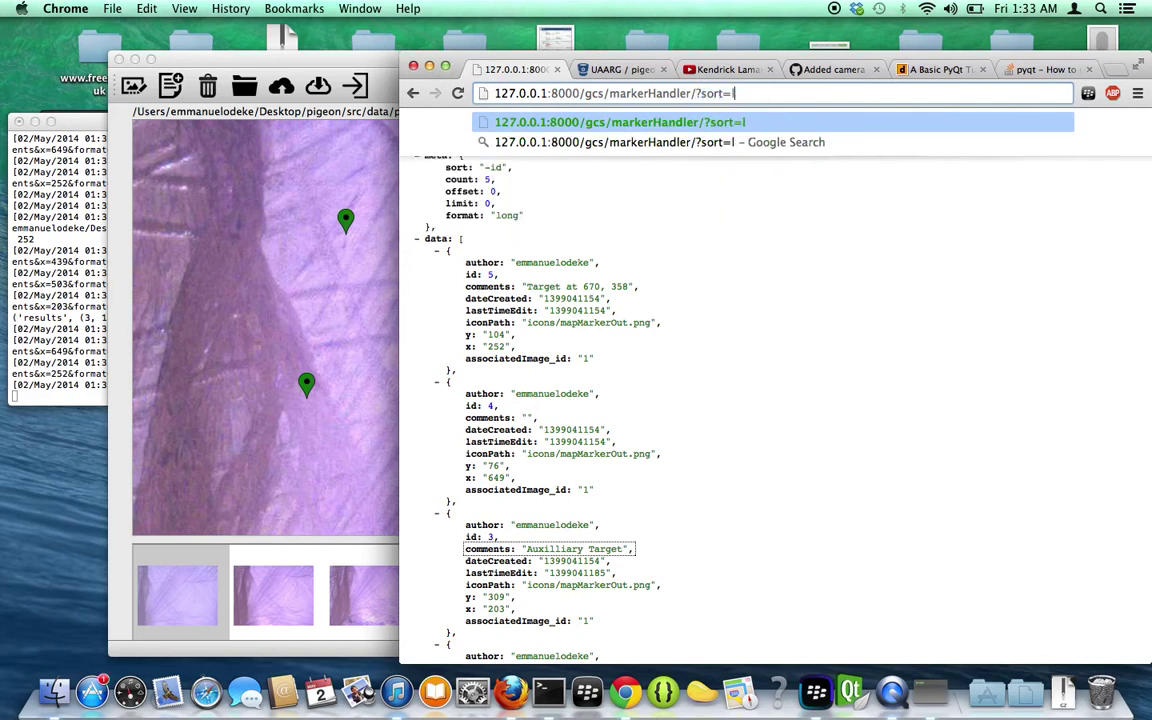
type("astTime")
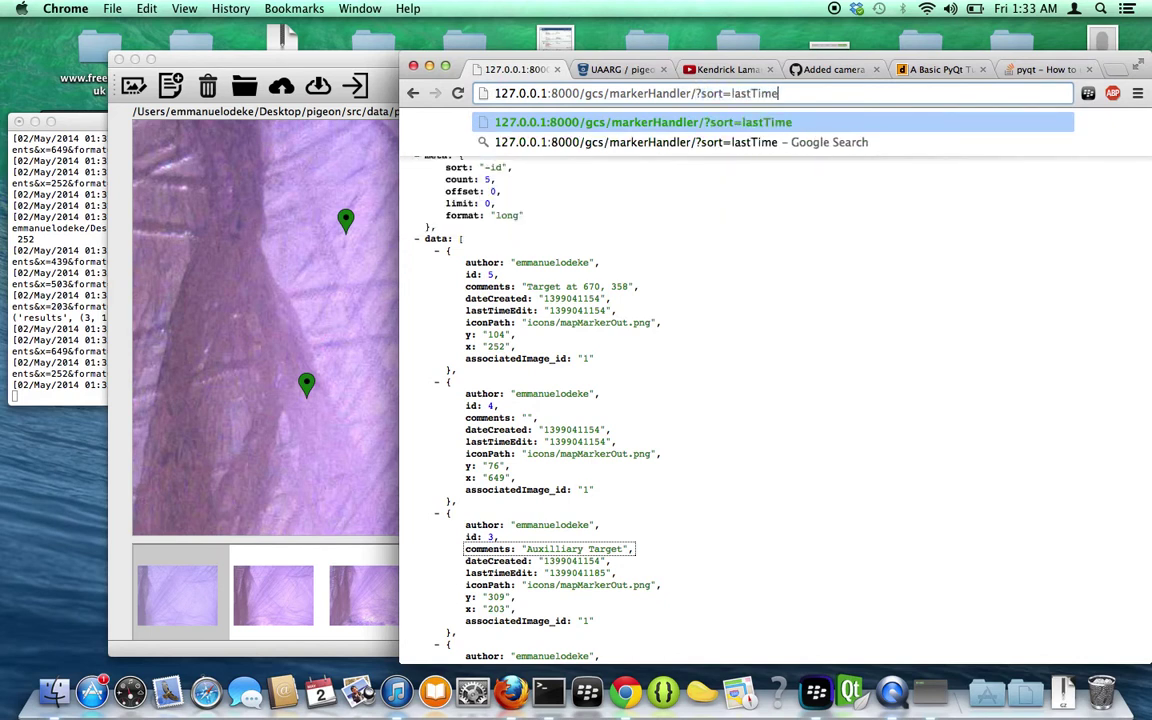
type("Edit")
key("Return")
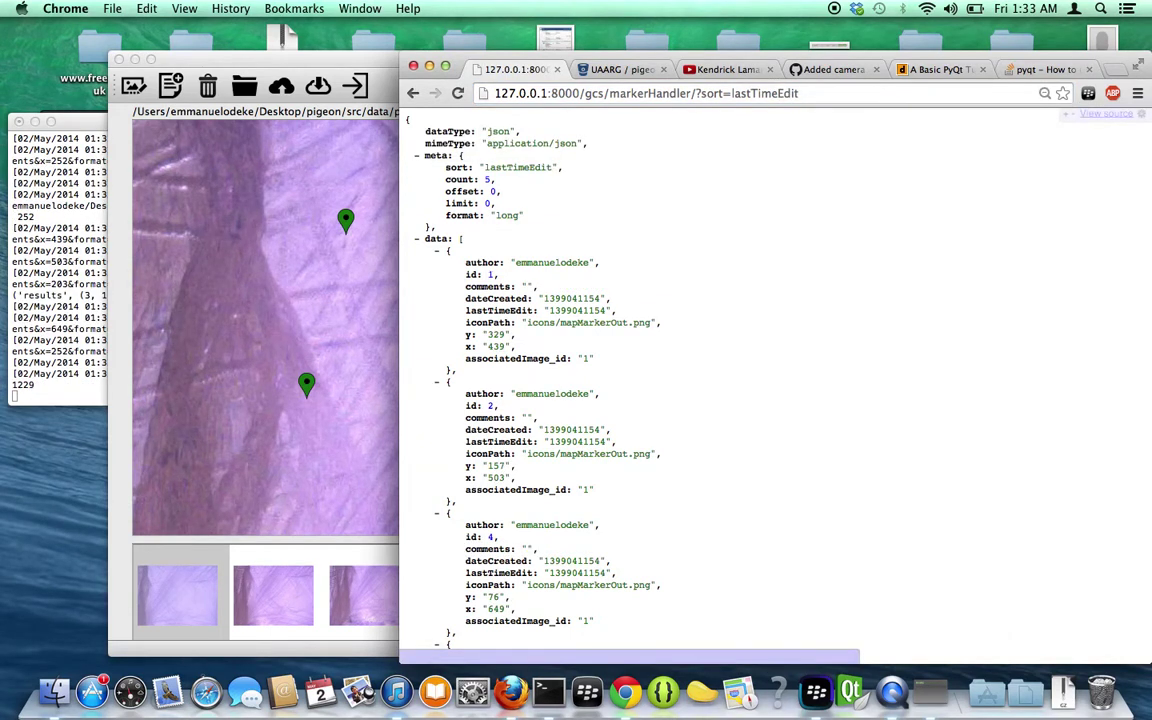
Step: Reverse the sort order with ?sort=lastTimeEdit_r and check the comment of the first marker entry
left_click(796, 93)
left_click(796, 93)
type("_")
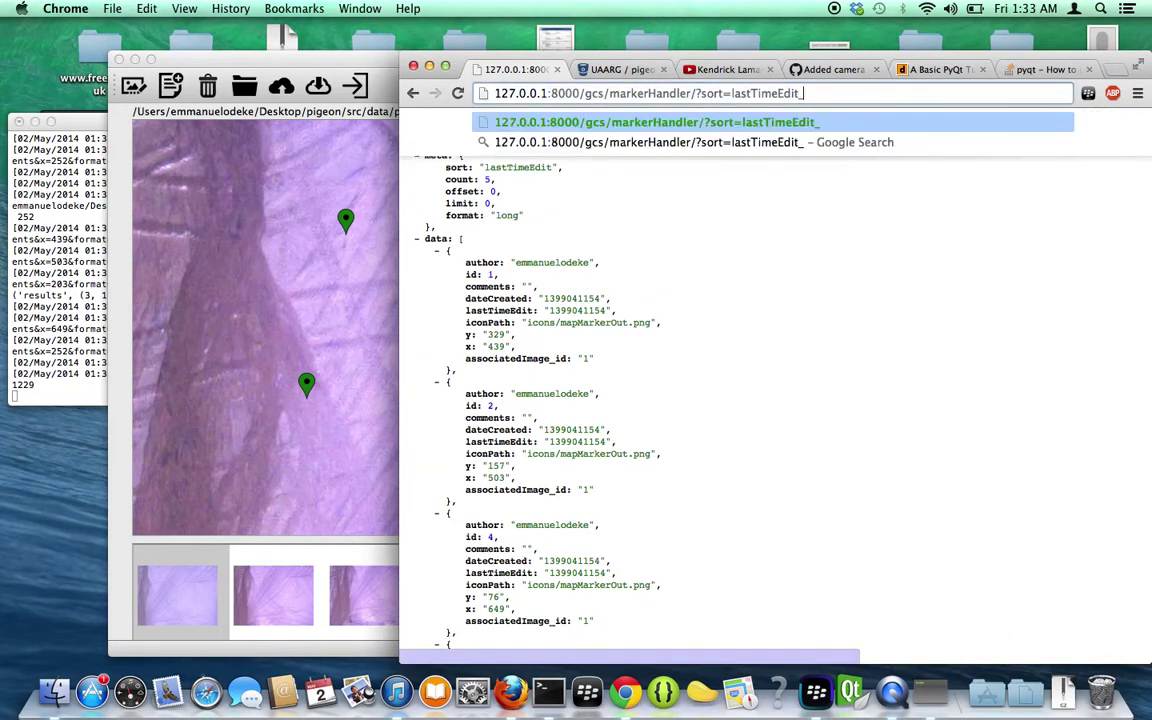
type("r")
key("Return")
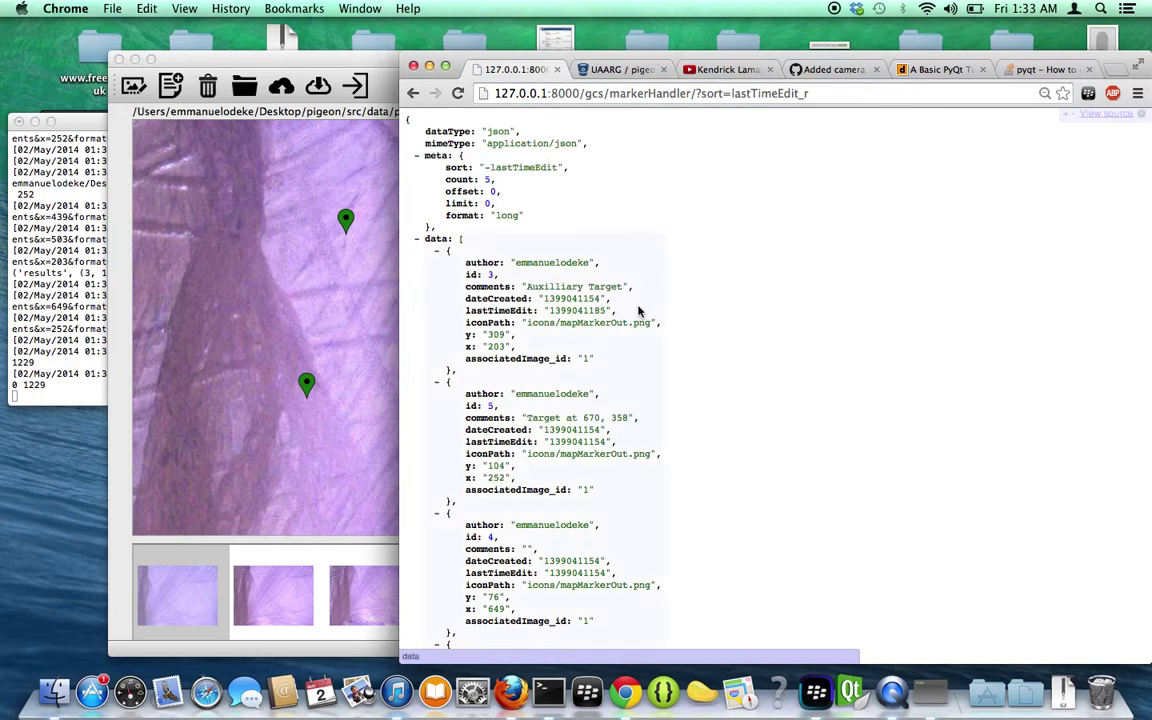
left_click_drag(628, 286, 521, 279)
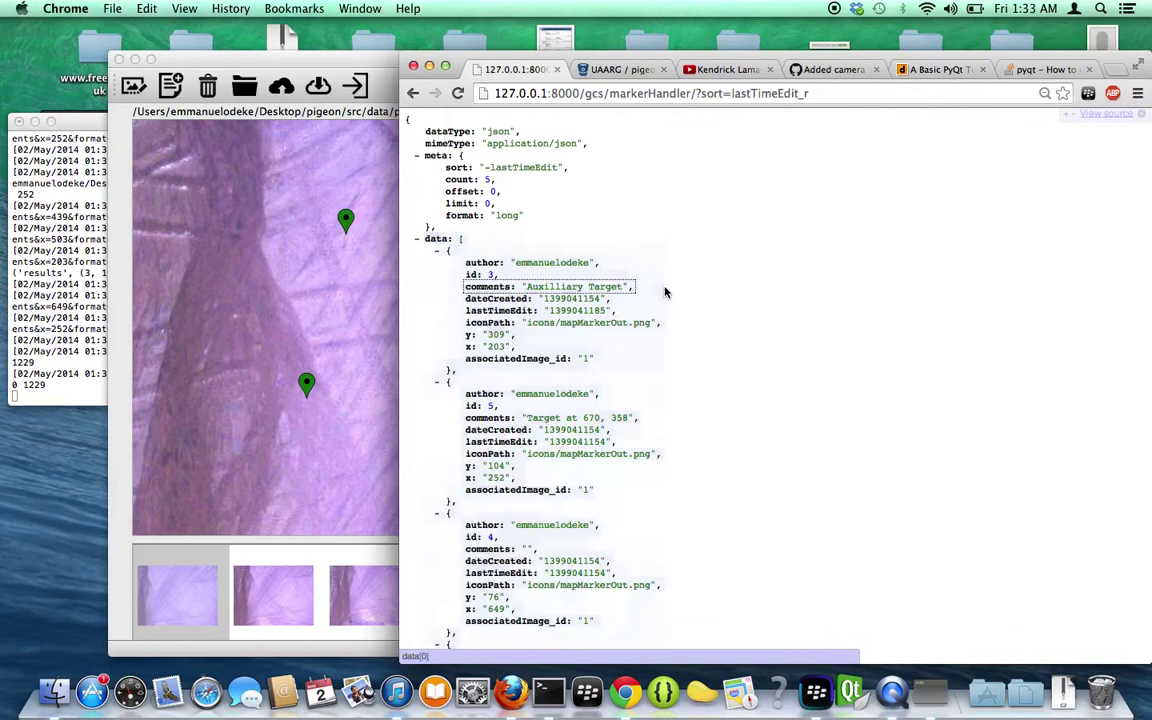
Step: Switch to Terminal and open a new shell window placed below the other Terminal windows
scroll(665, 292, "down", 5)
left_click(303, 285)
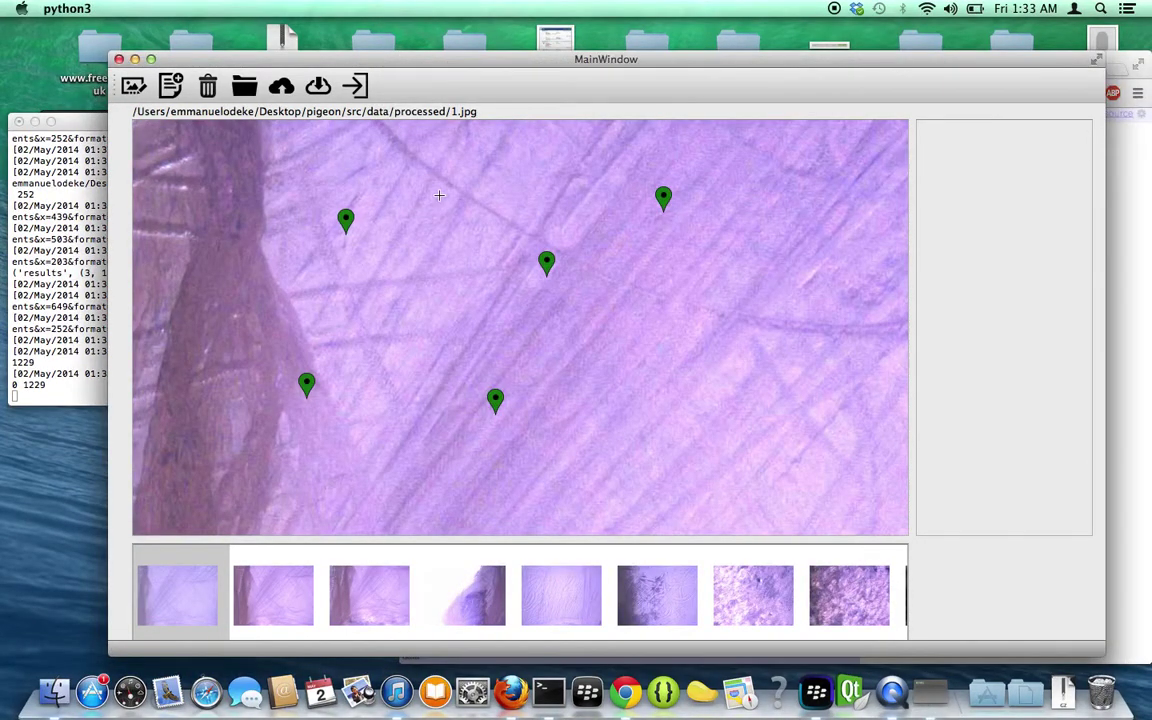
left_click_drag(970, 64, 850, 65)
left_click(549, 692)
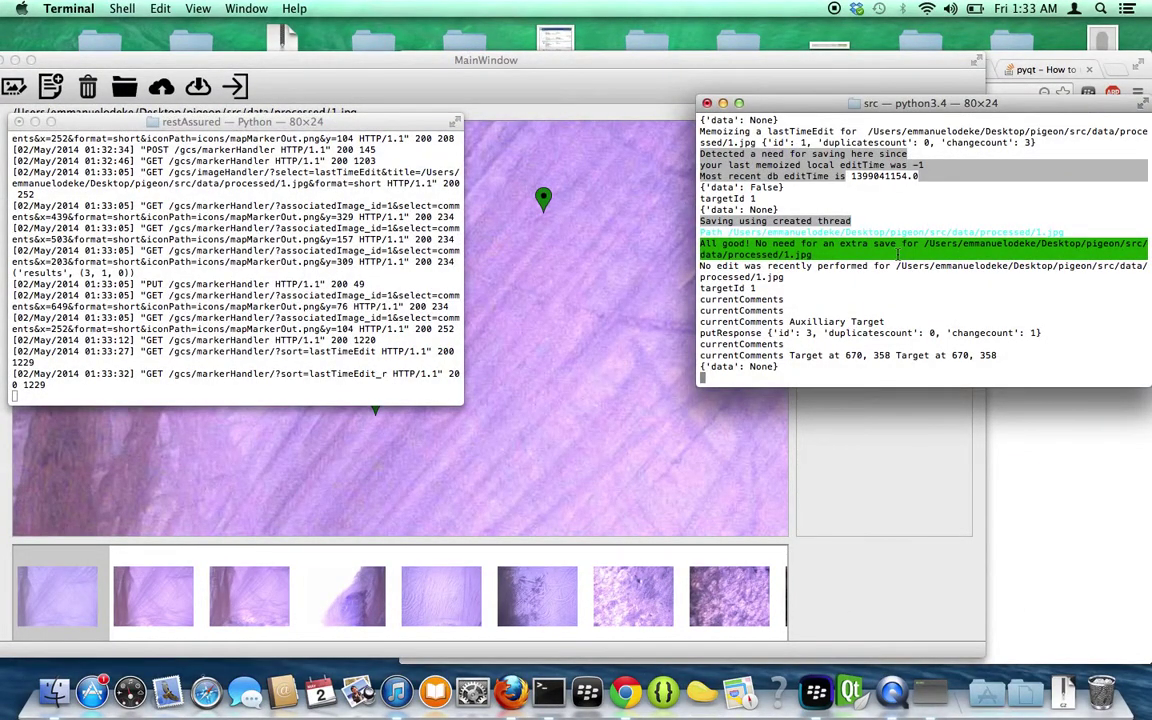
key("super+n")
left_click_drag(353, 141, 891, 352)
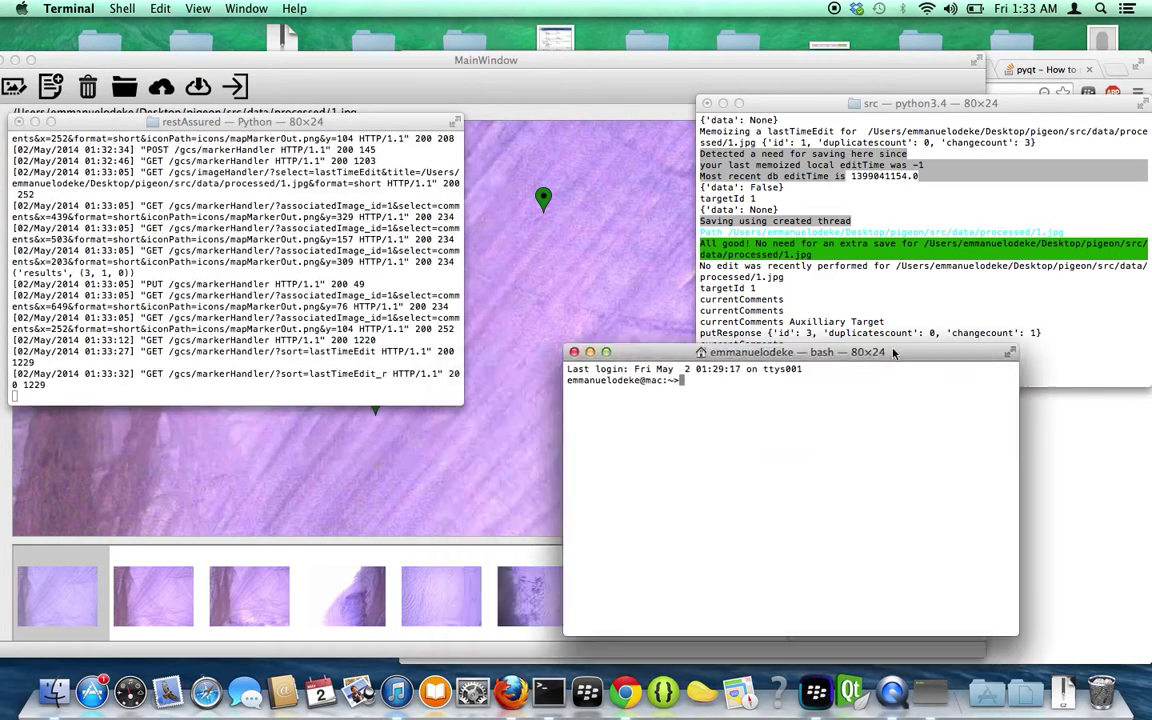
Step: Change into the pigeon/src directory, listing the contents of pigeon and of src along the way
type("cd p")
key("Tab")
key("Return")
type("ls")
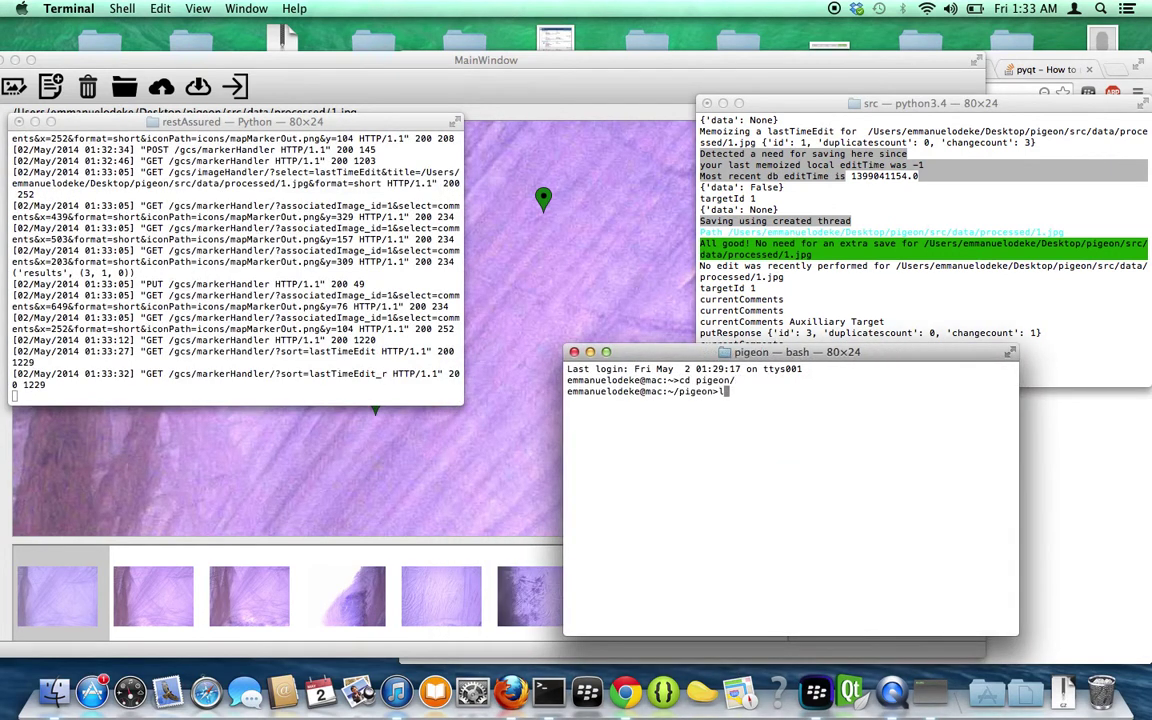
key("Return")
type("cd s")
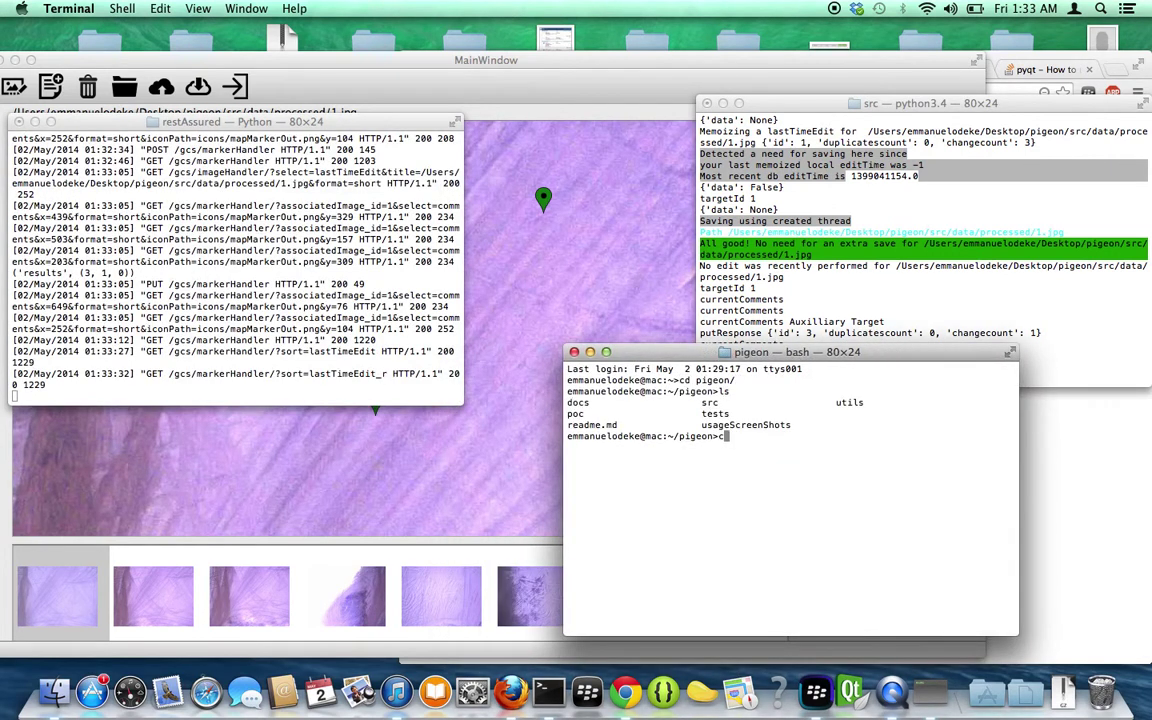
key("Tab")
key("Return")
type("ls")
key("Return")
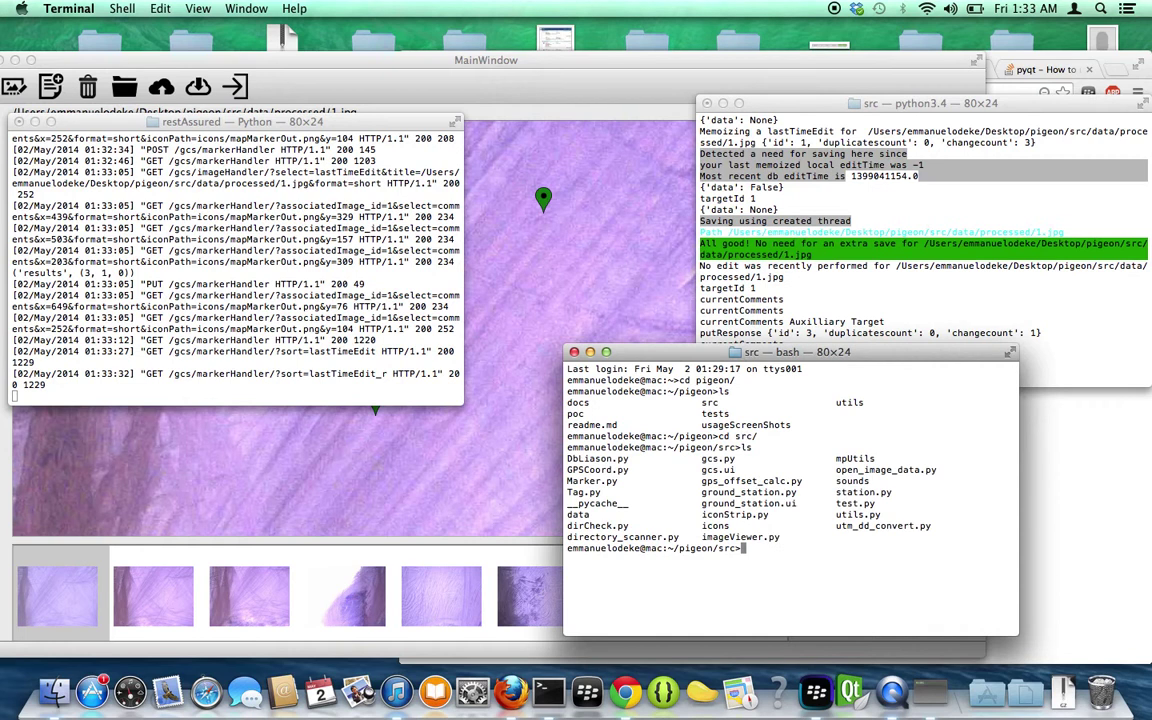
Step: Launch a second ground station with ./station.py and move its window so the first one stays partly visible
type("./station.py")
key("Return")
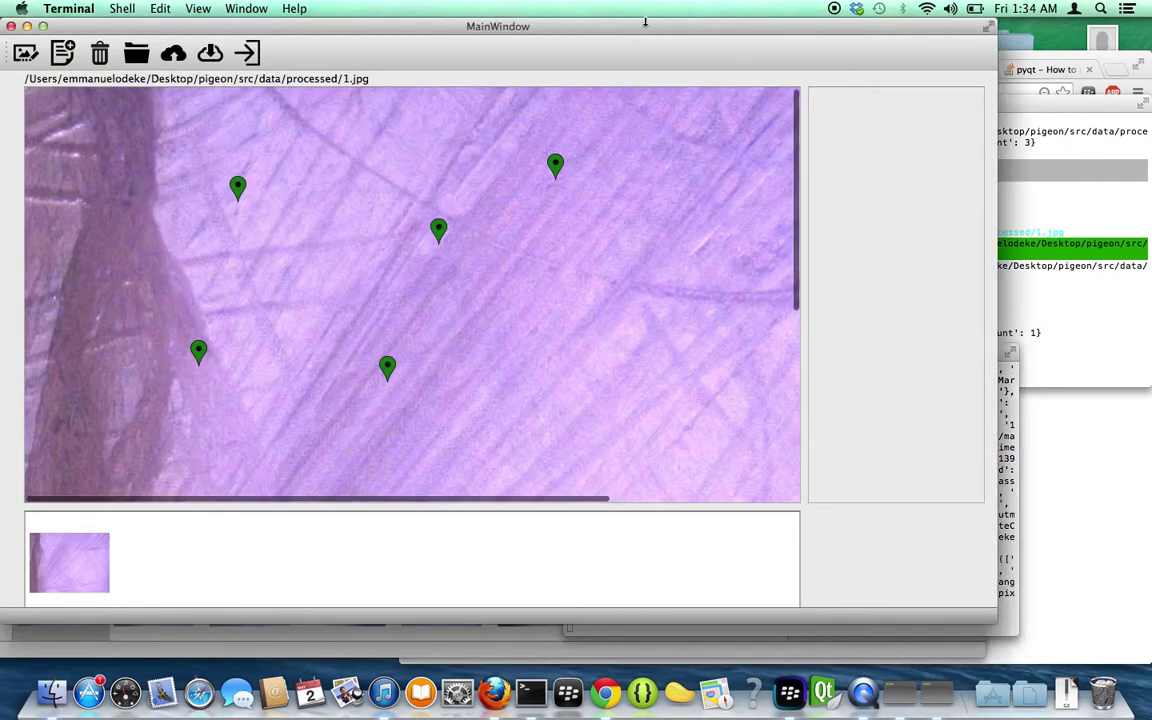
left_click_drag(640, 31, 1032, 228)
Step: Save the comment "Symbolic" on the central marker in the second ground station and sync it to the server
left_click(826, 435)
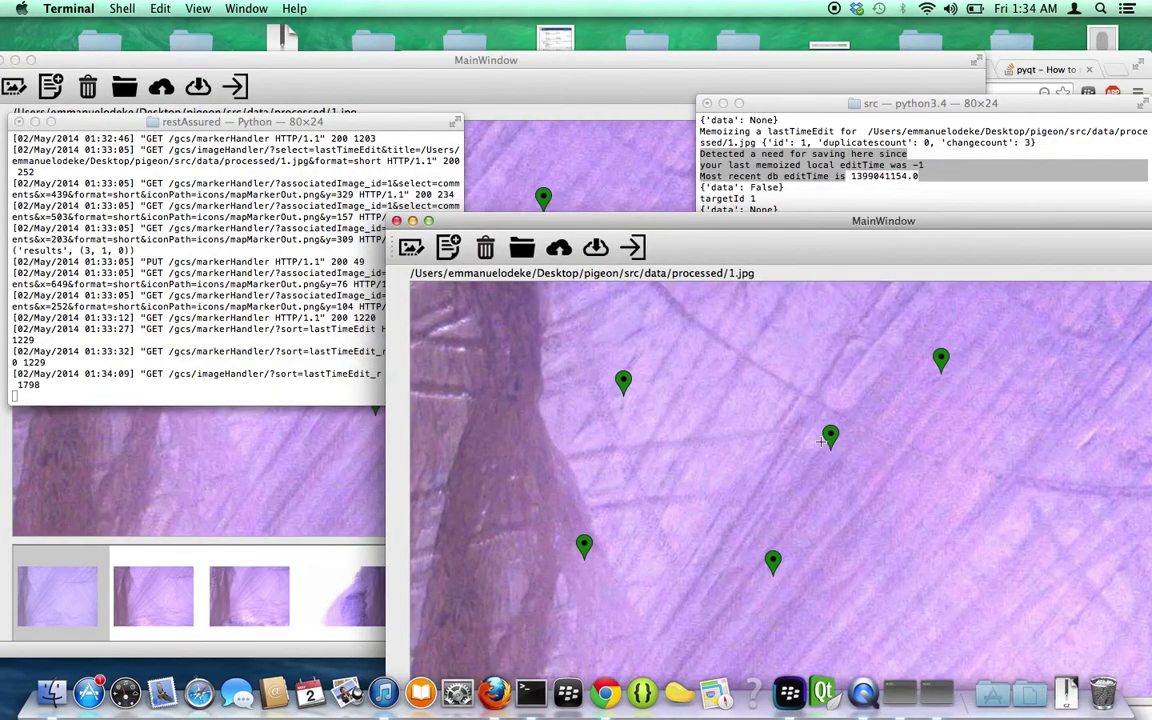
left_click(542, 225)
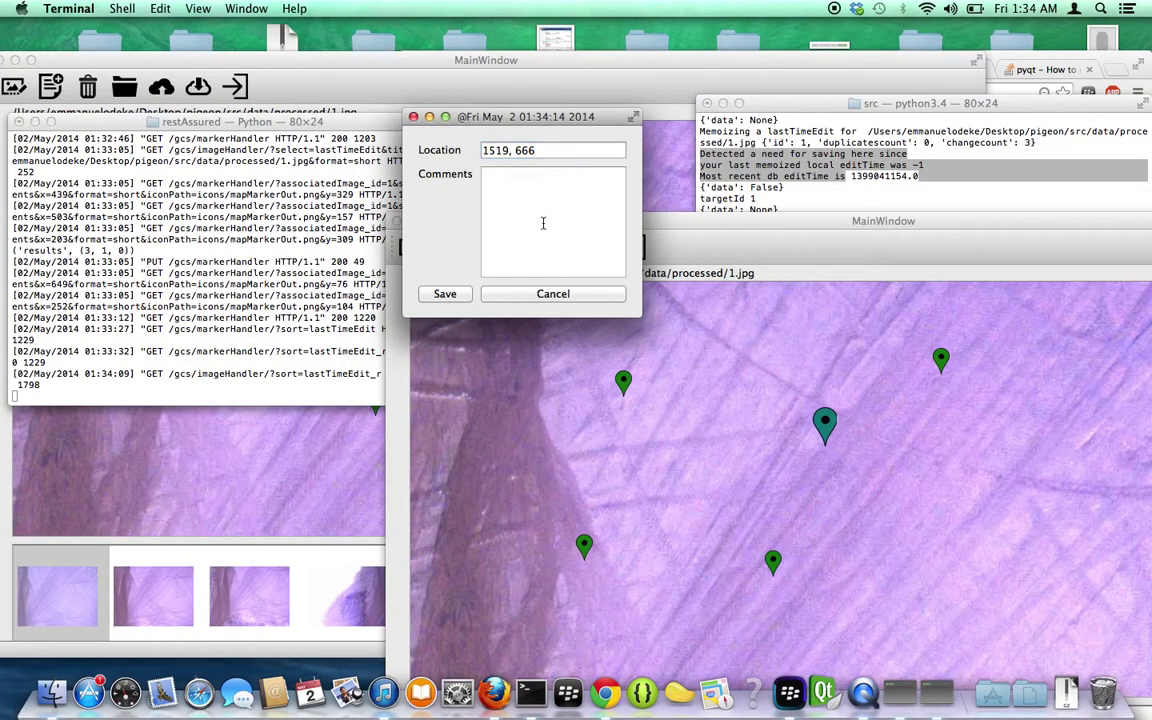
type("Symbolic")
left_click(444, 293)
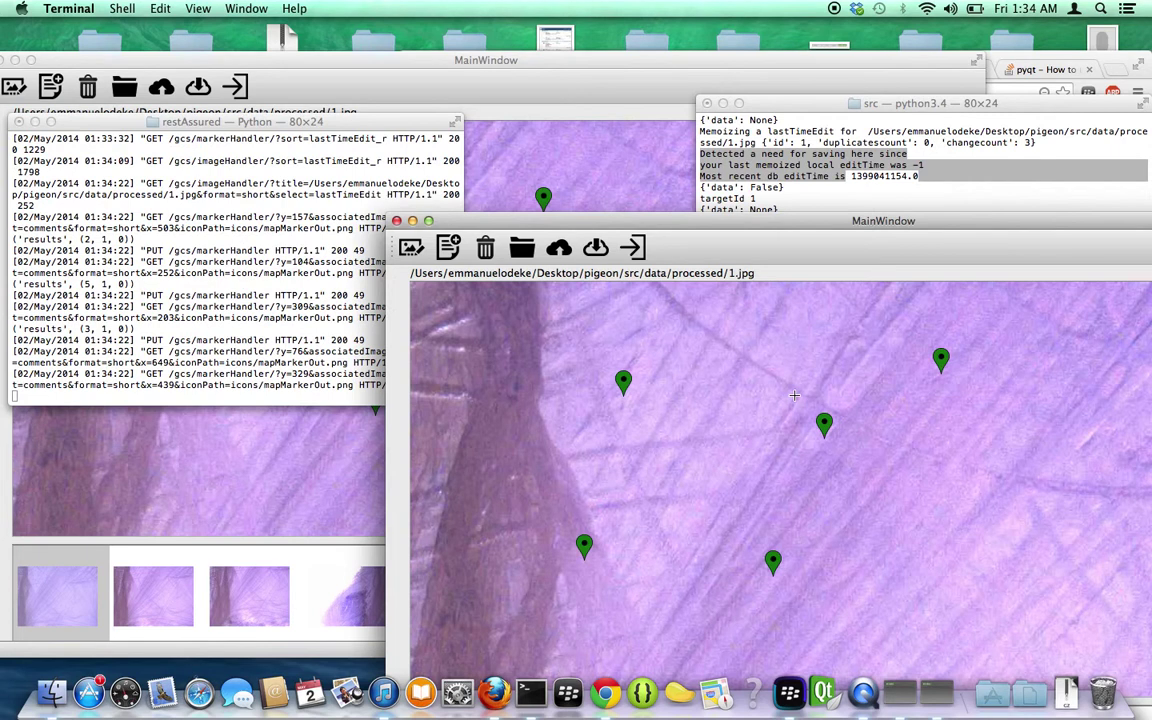
Step: Download the latest server data into the first ground station and compare the central marker's comment in both windows
left_click(551, 141)
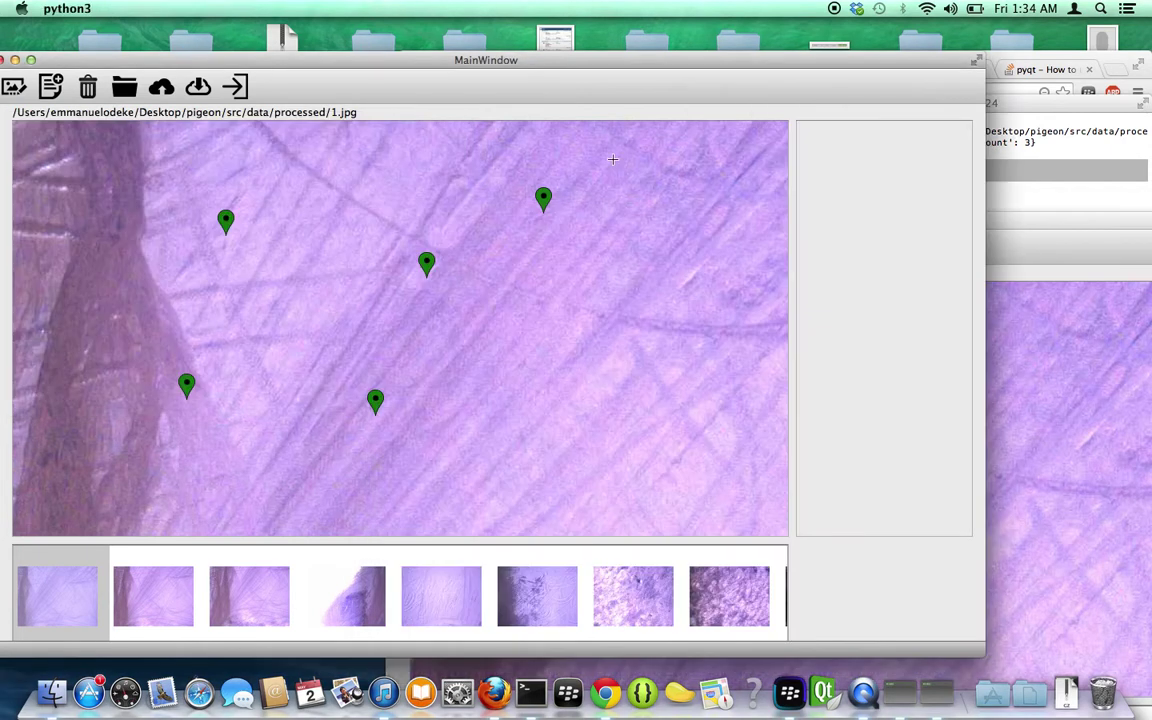
left_click(200, 88)
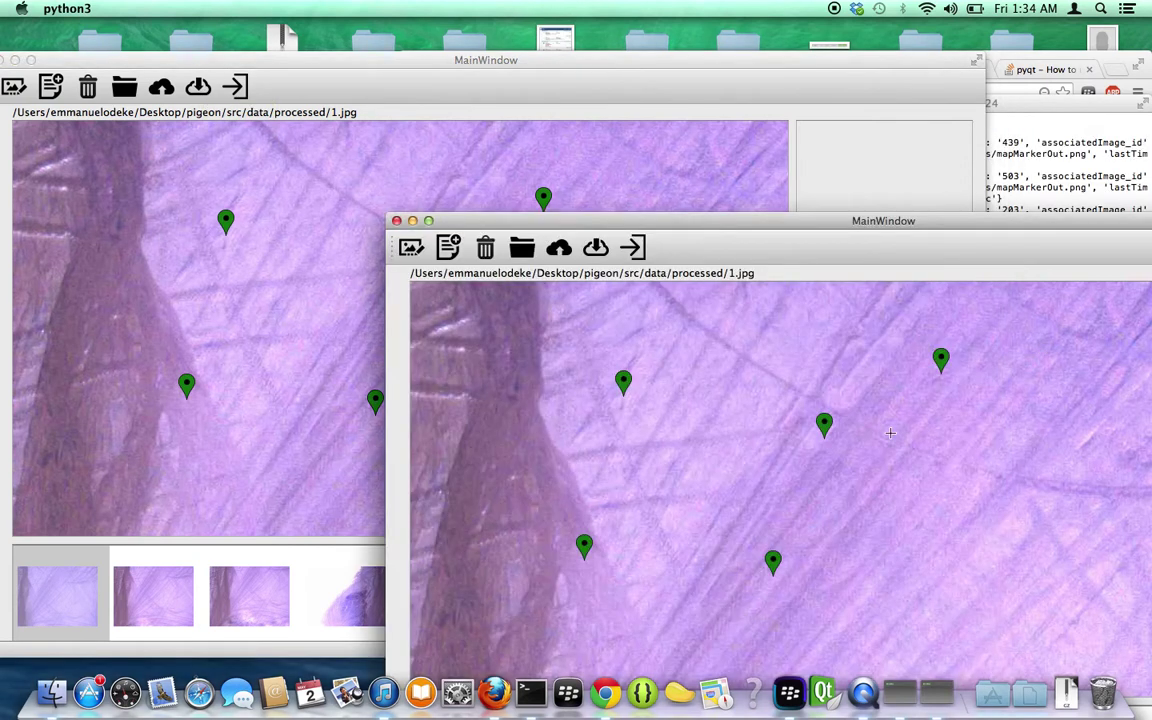
left_click(823, 428)
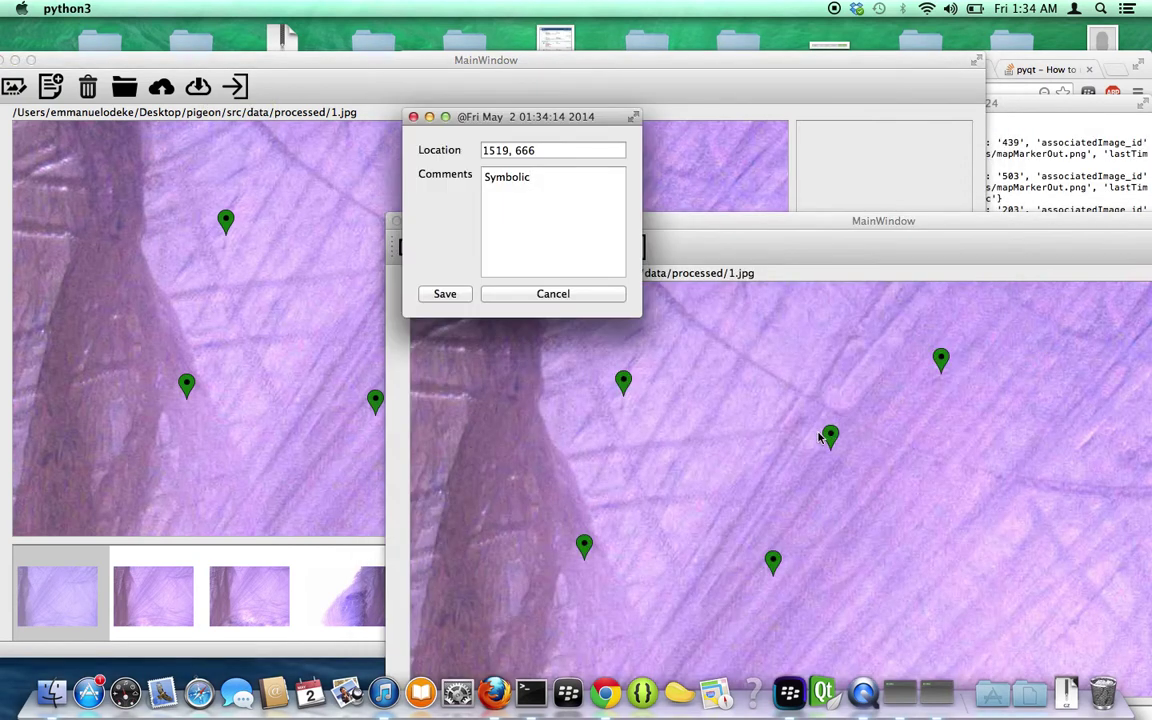
left_click(597, 296)
left_click(365, 225)
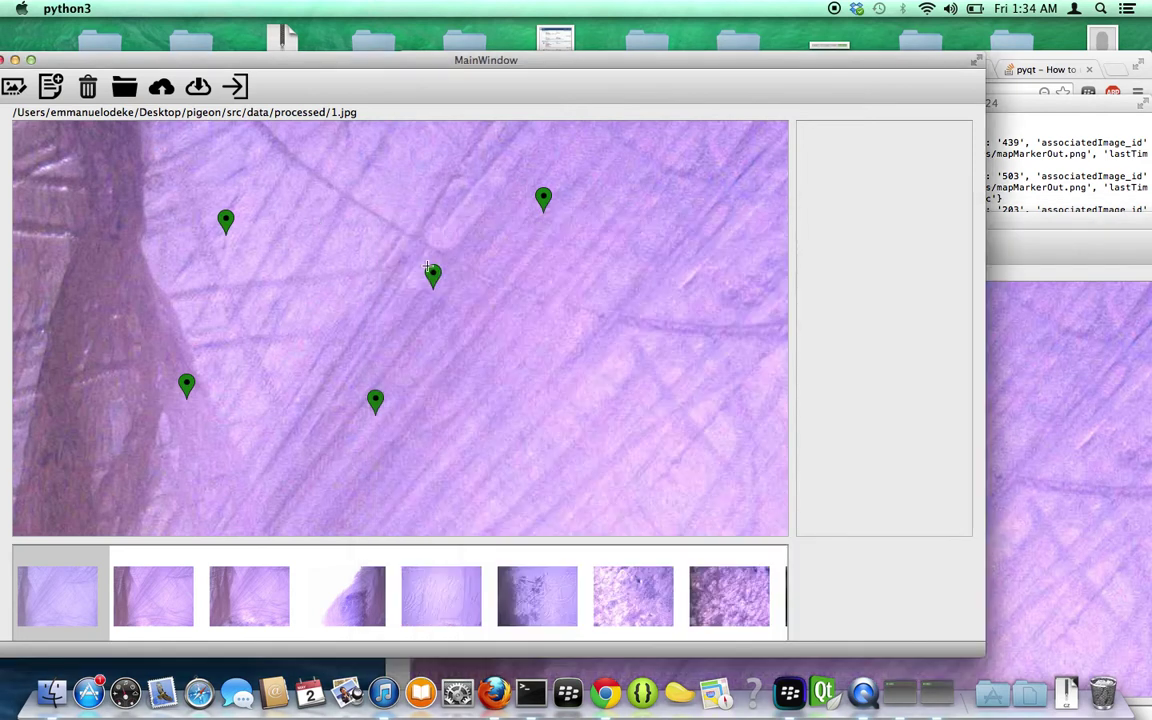
left_click(429, 269)
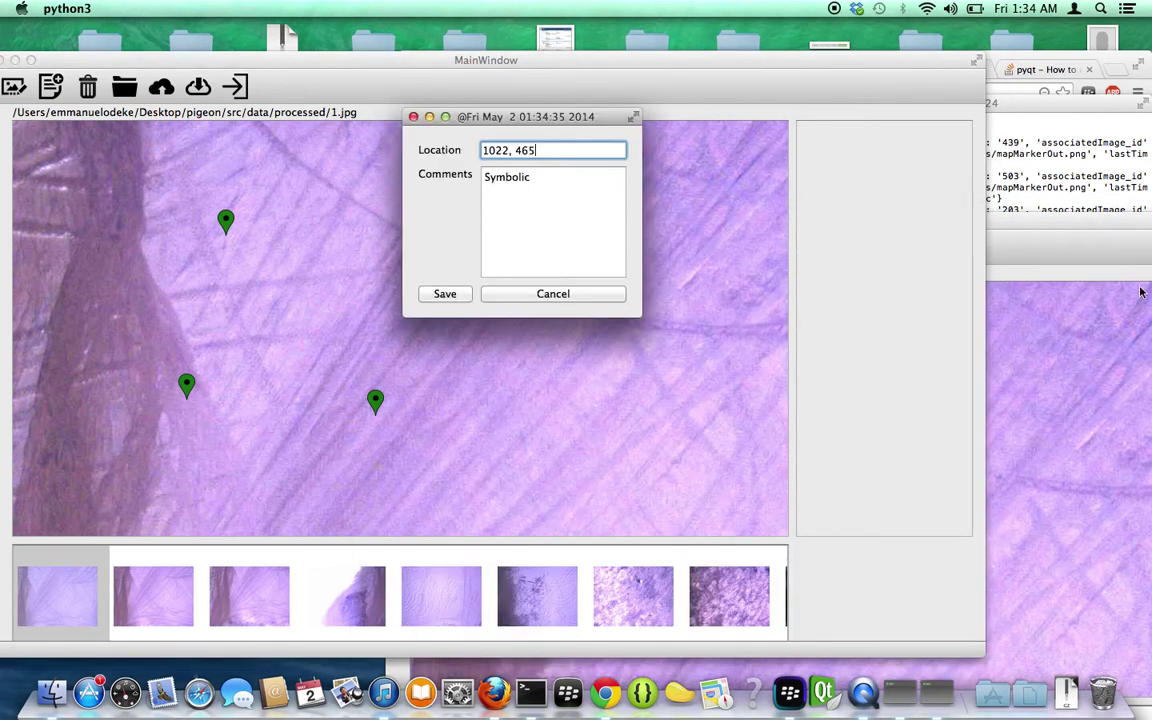
left_click(1078, 245)
left_click(609, 118)
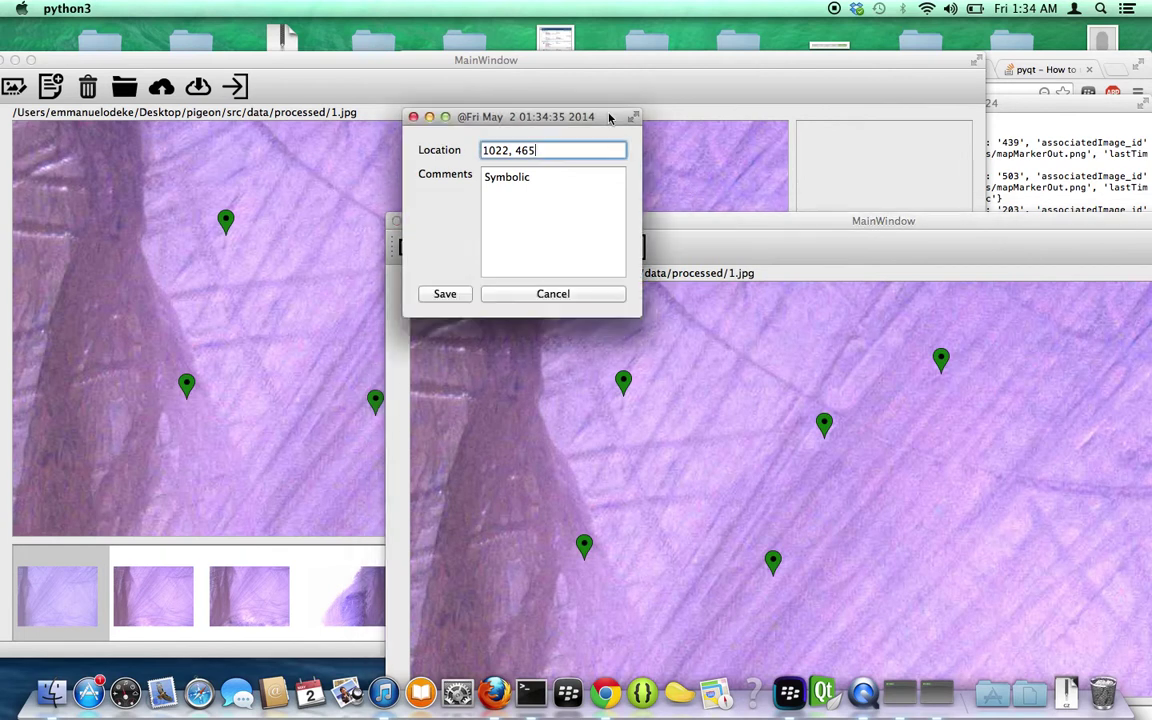
mouse_move(604, 122)
left_mouse_down()
mouse_move(491, 159)
mouse_move(489, 188)
mouse_move(517, 147)
mouse_move(556, 125)
left_mouse_up()
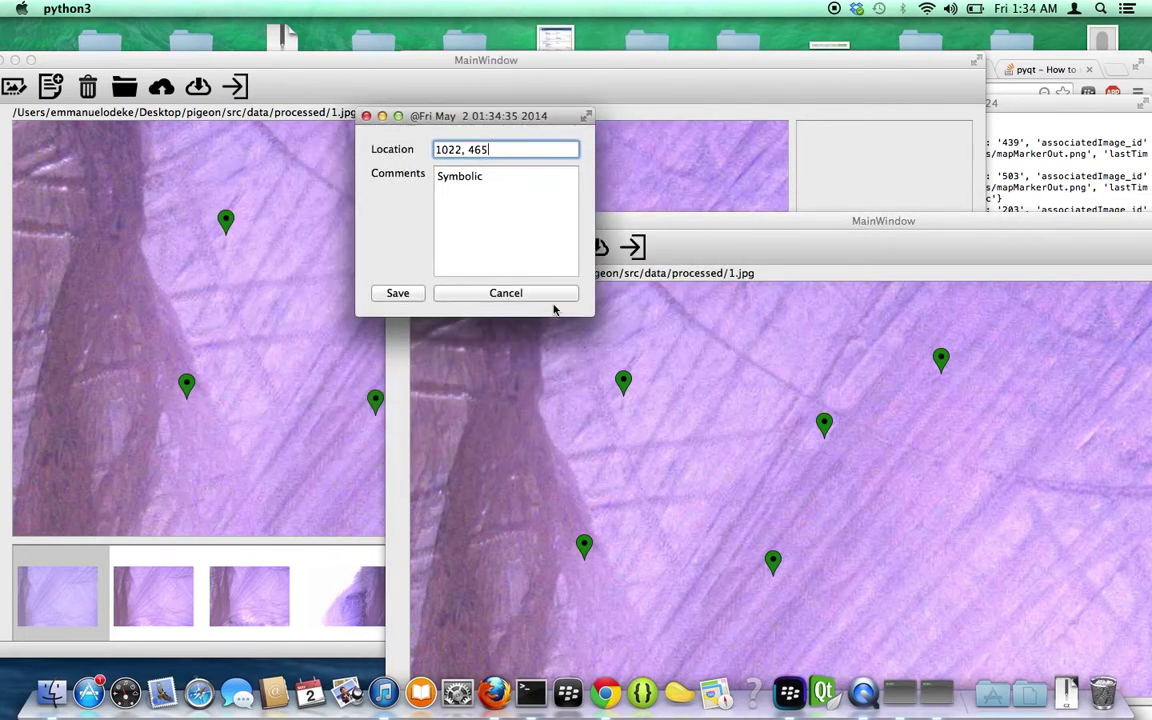
left_click(548, 294)
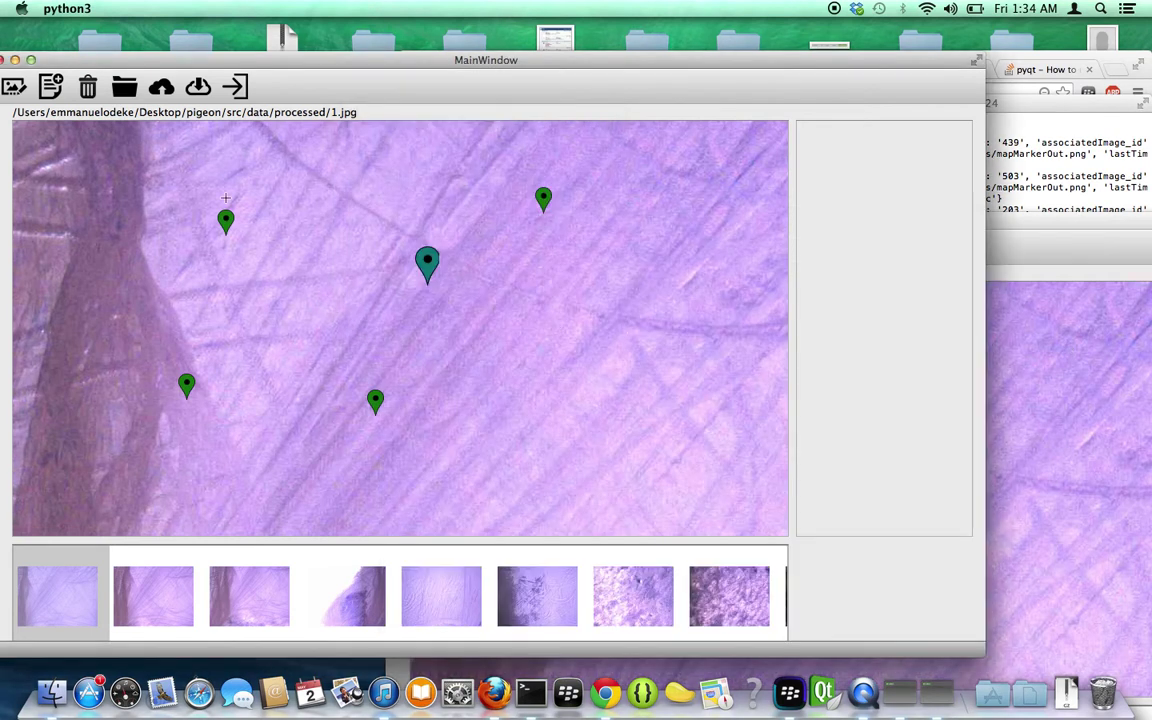
Step: Bring the first ground station window fully onto the screen and try nudging its central marker
left_click_drag(295, 59, 348, 48)
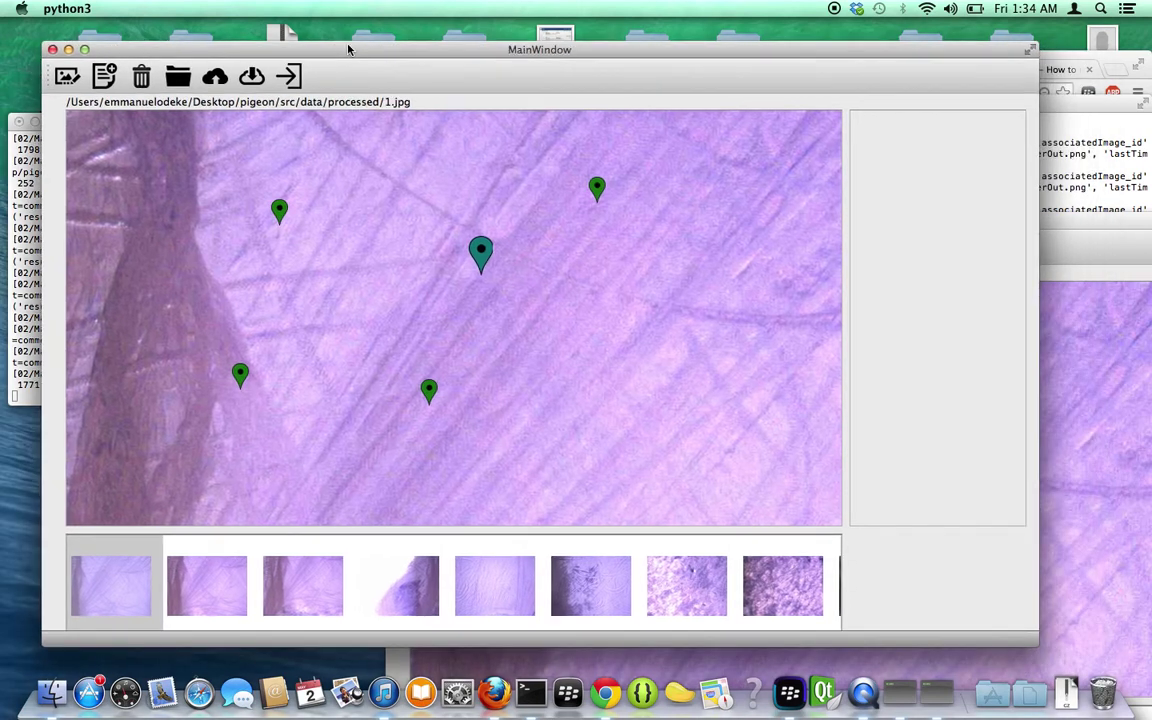
left_click_drag(473, 250, 478, 262)
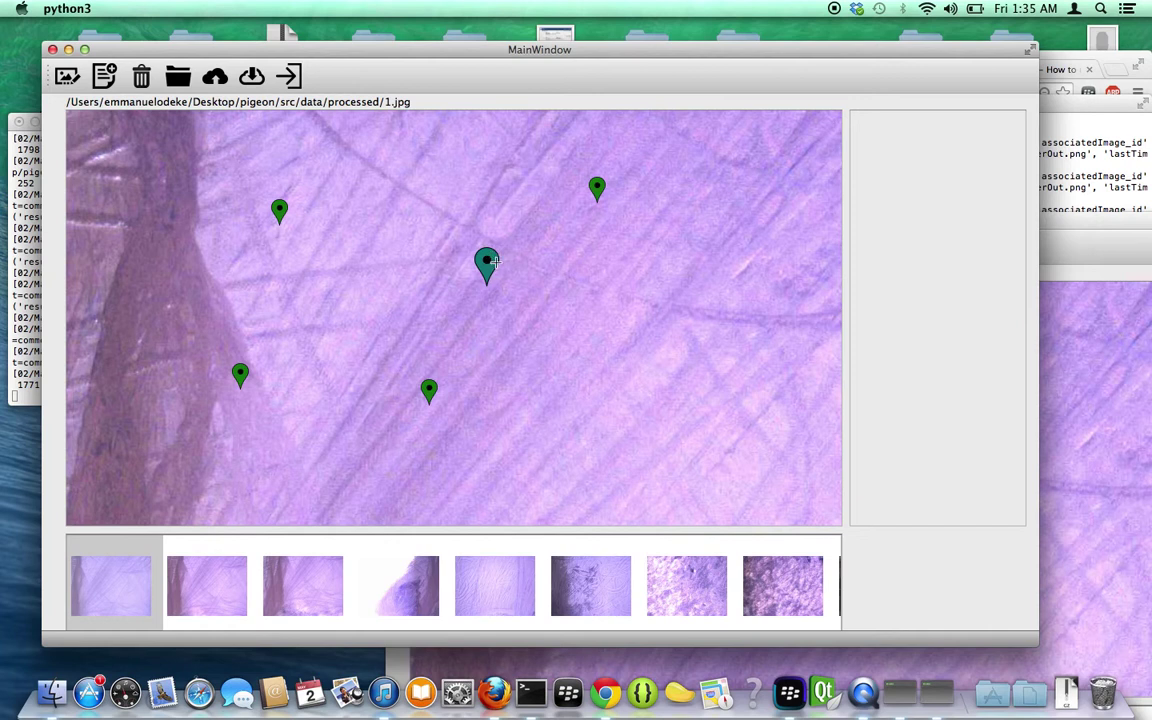
left_click_drag(493, 261, 487, 251)
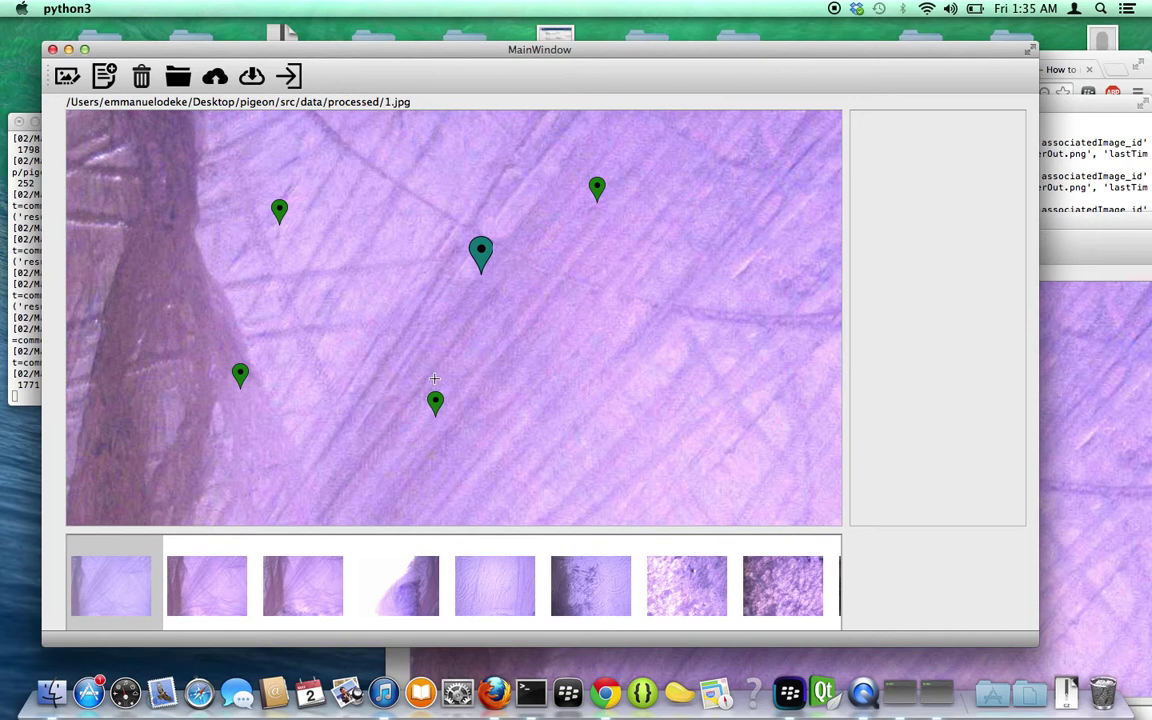
Step: Show image 5.jpg, place five markers spread across it, and sync them to the server
left_click(515, 588)
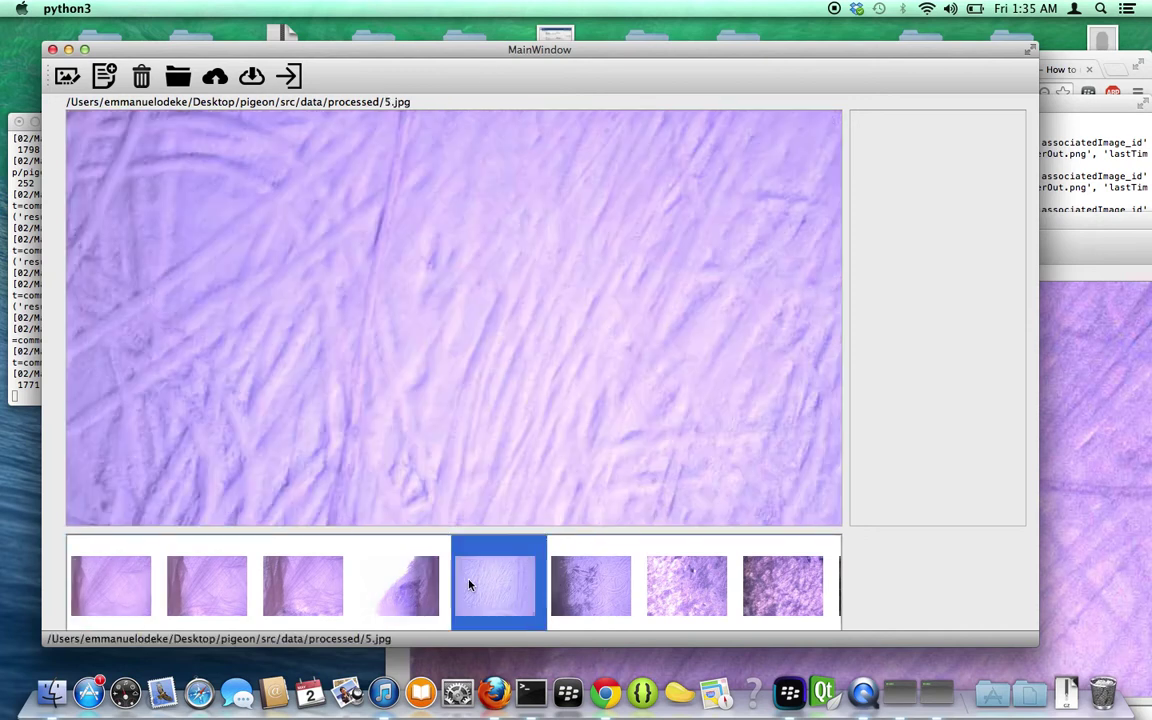
left_click(457, 311)
left_click(279, 241)
left_click(688, 192)
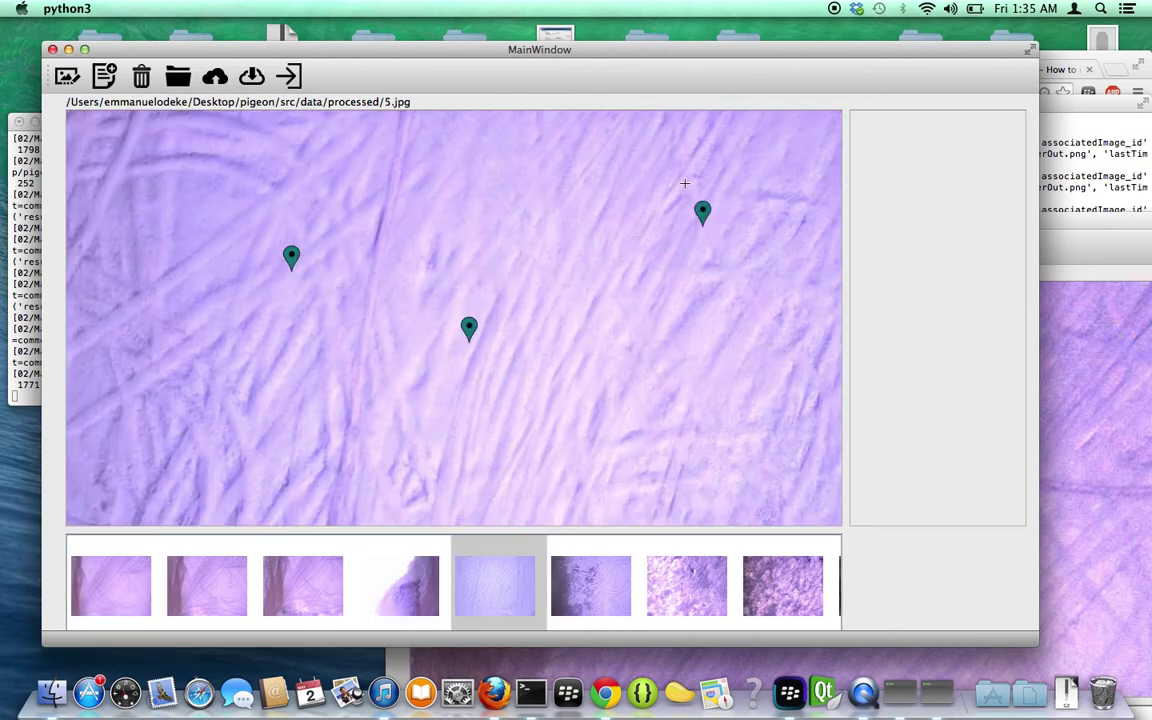
left_click(548, 381)
left_click(197, 409)
left_click(188, 126)
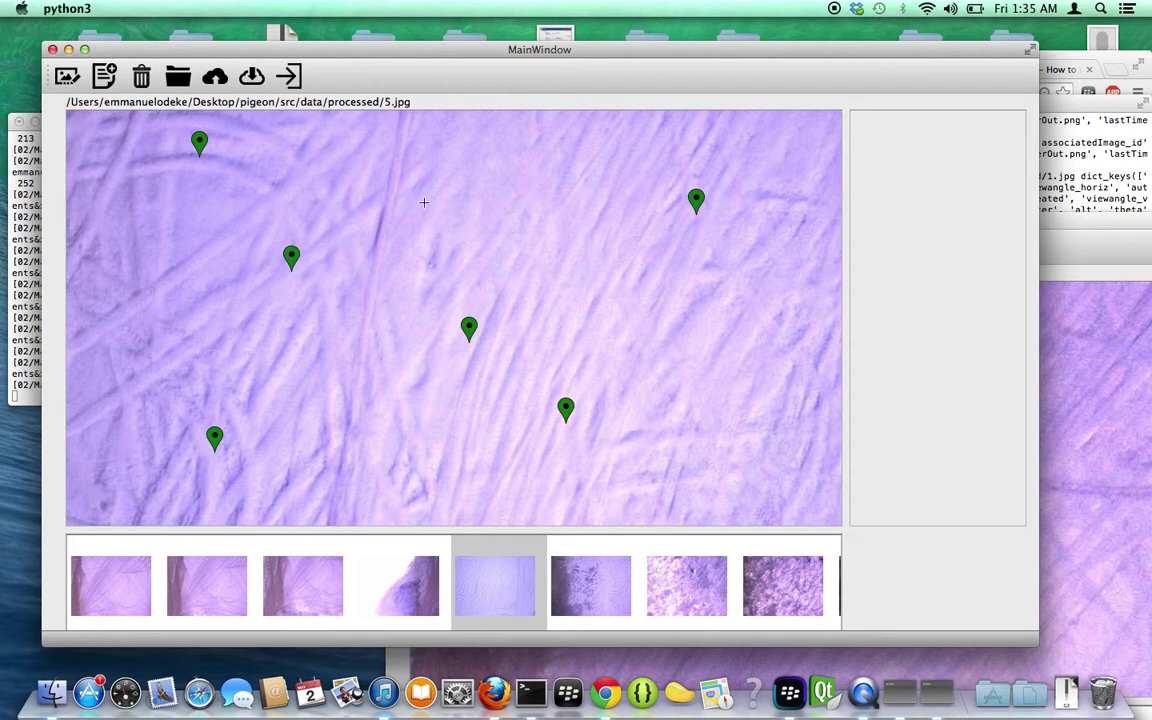
Step: Examine the telemetry attributes of 5.jpg, including psi, and close them without saving
left_click(66, 78)
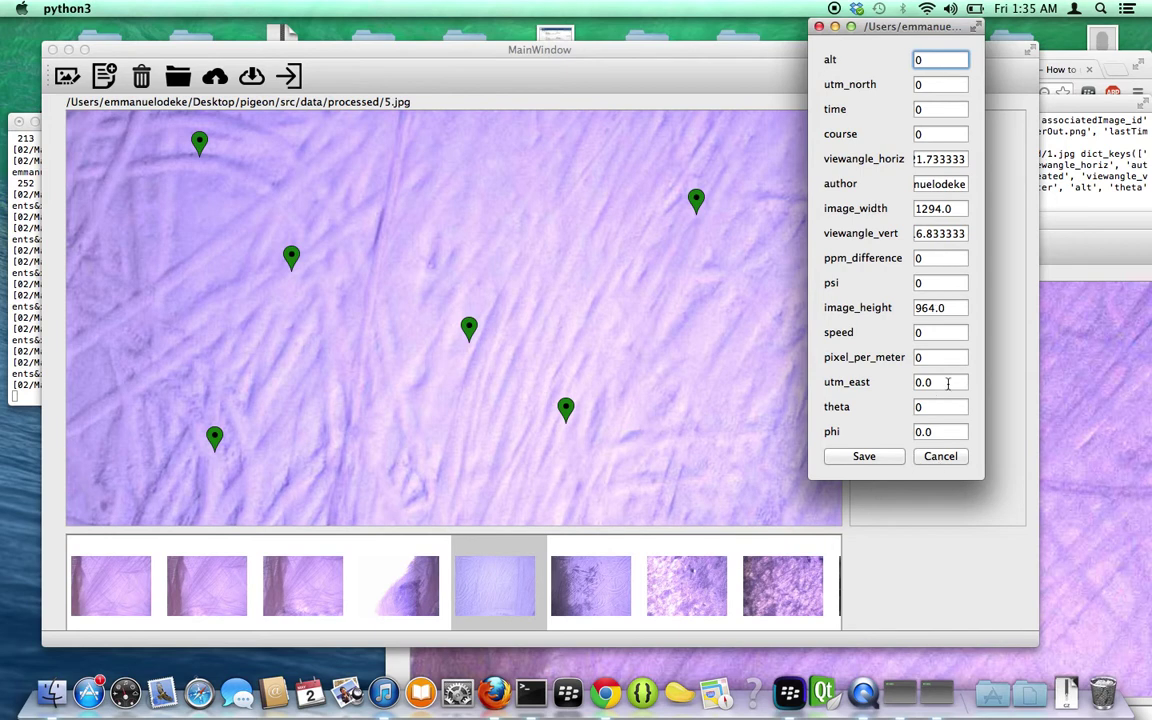
left_click(926, 283)
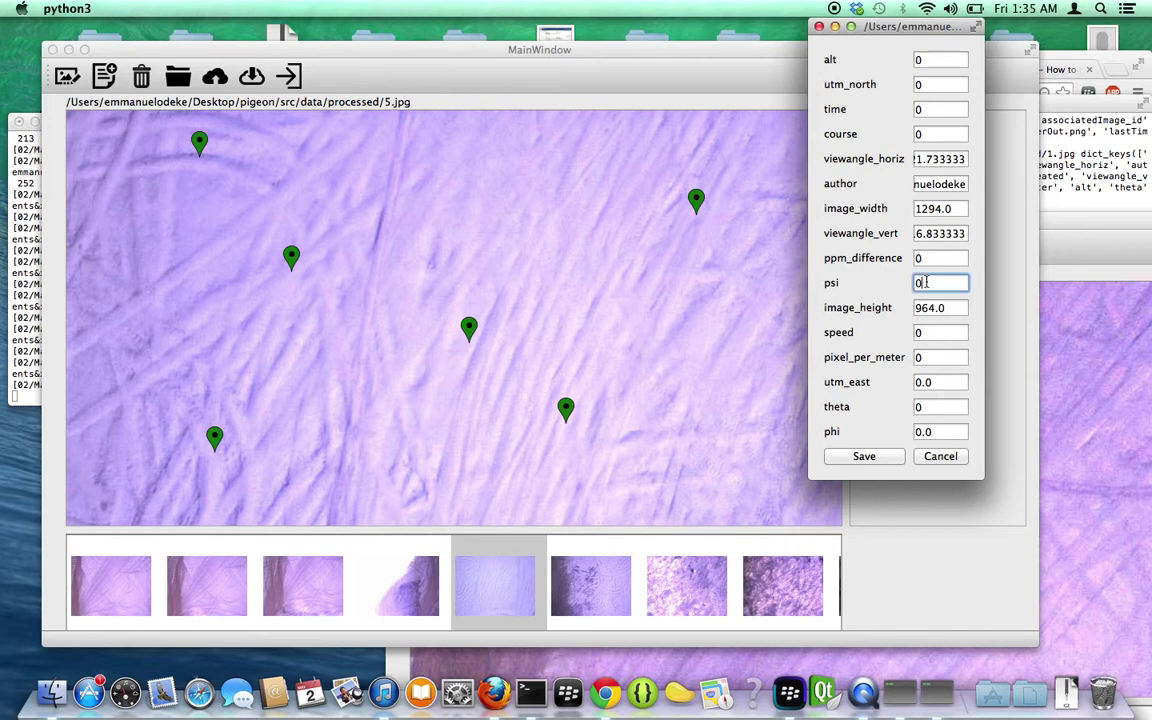
left_click(952, 459)
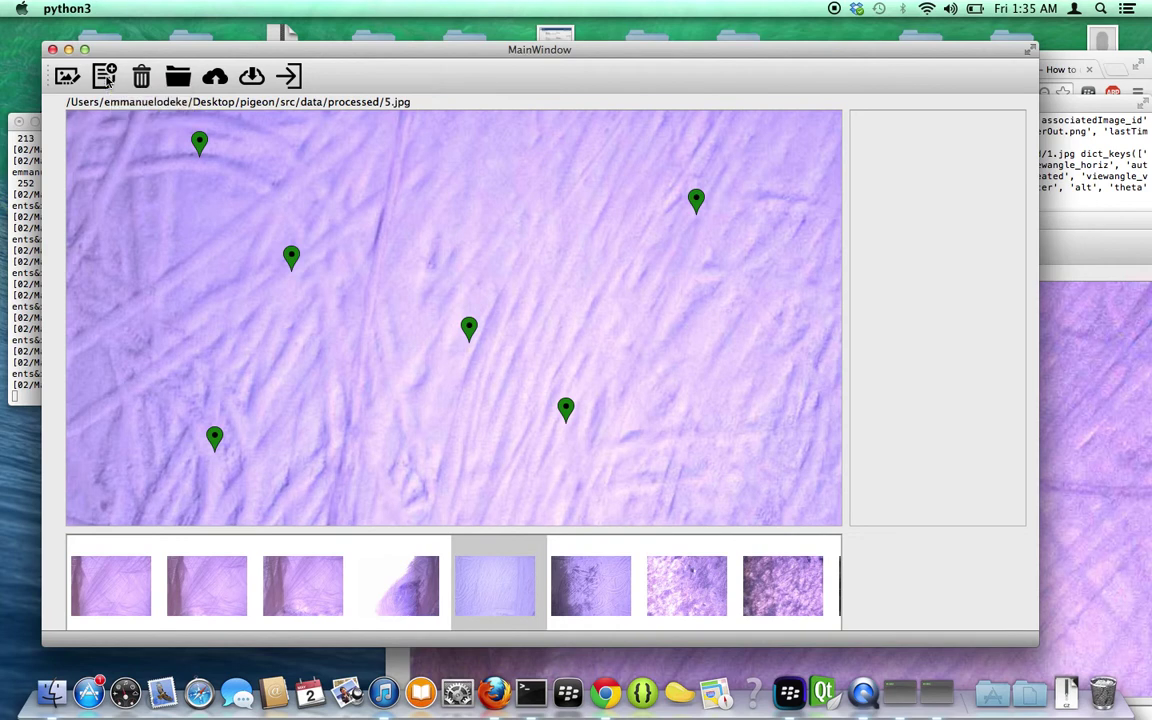
Step: Add the telemetry file 5.txt from the info folder for image 5.jpg and save the loaded attributes
left_click(105, 78)
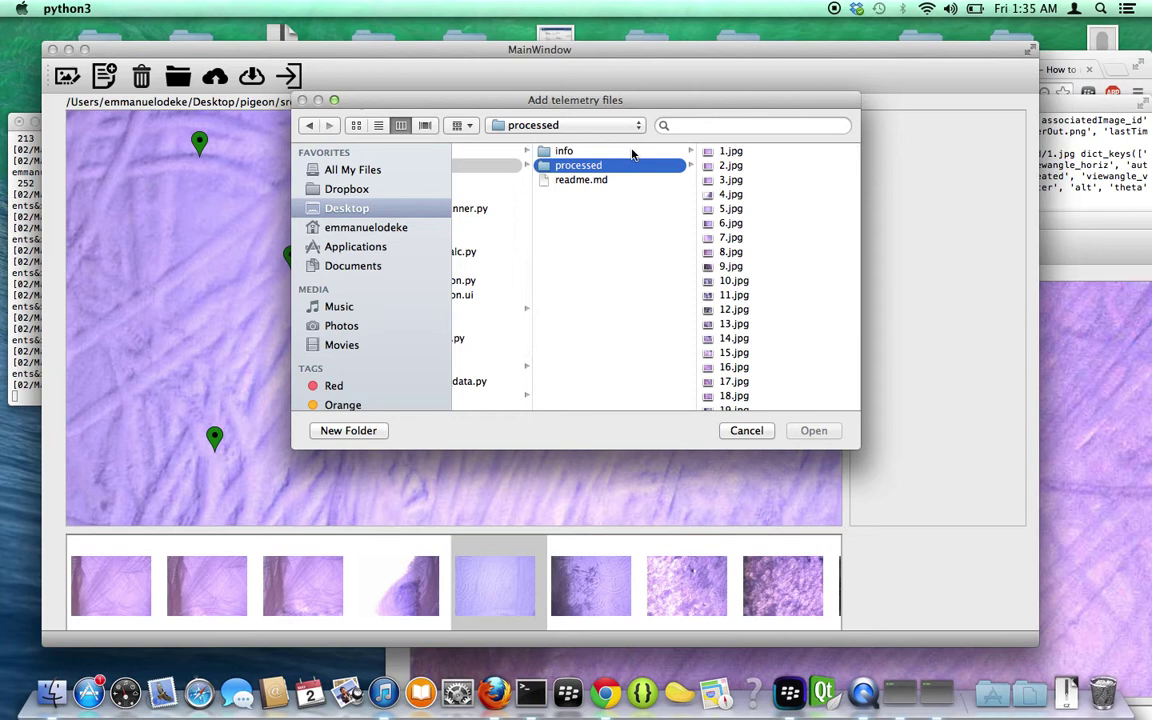
left_click(632, 151)
left_click_drag(647, 100, 746, 151)
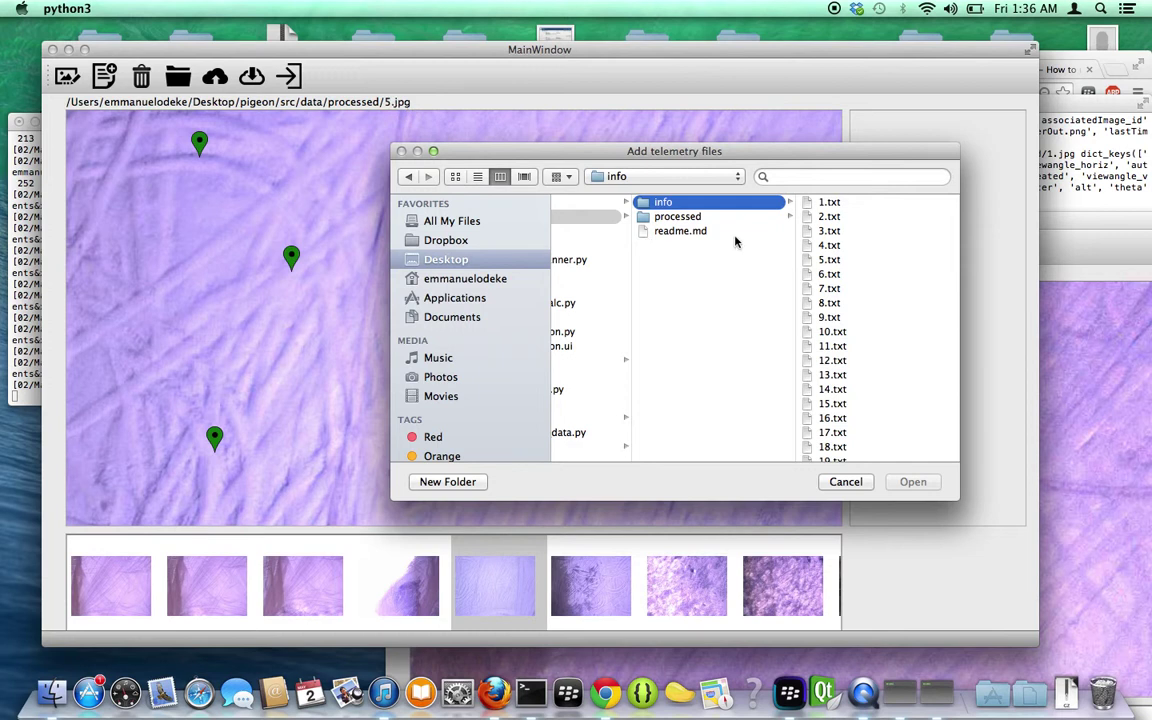
left_click(830, 260)
key("Return")
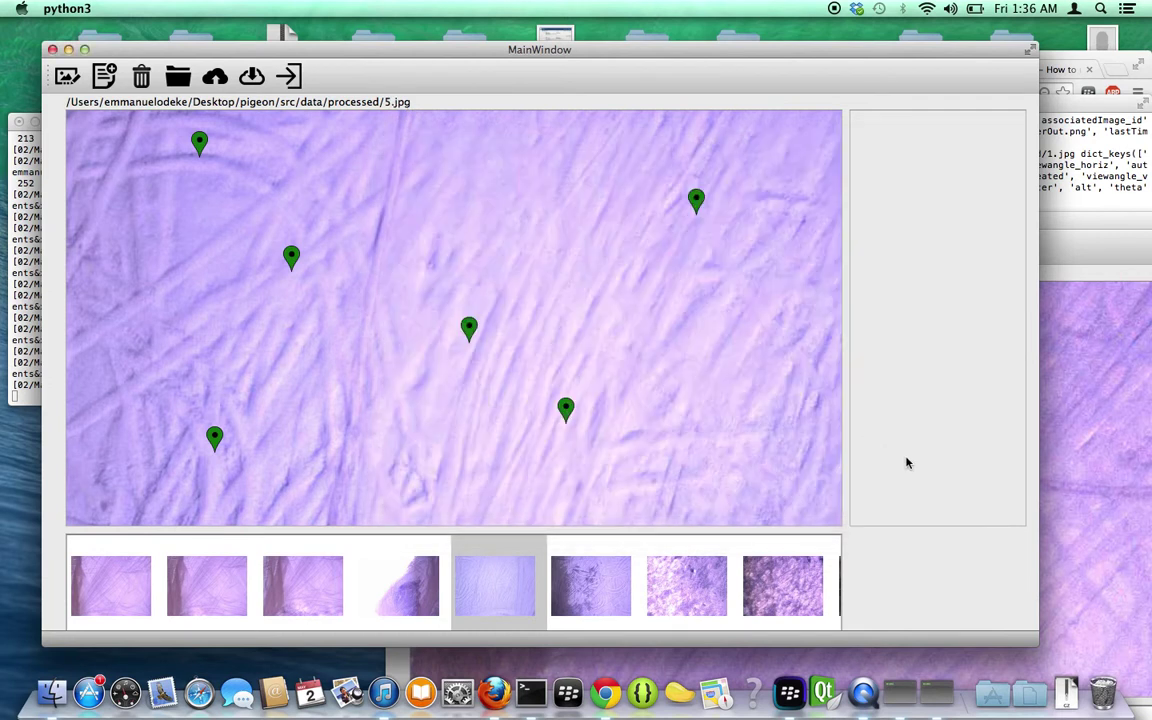
left_click(67, 80)
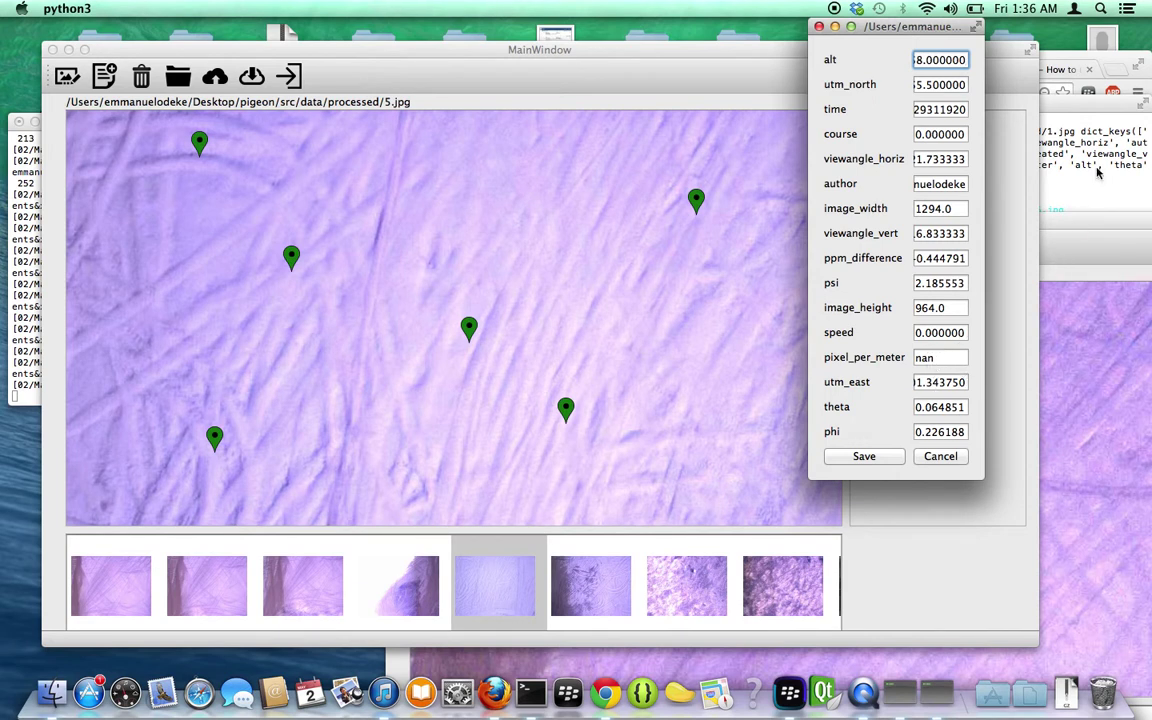
left_click(887, 458)
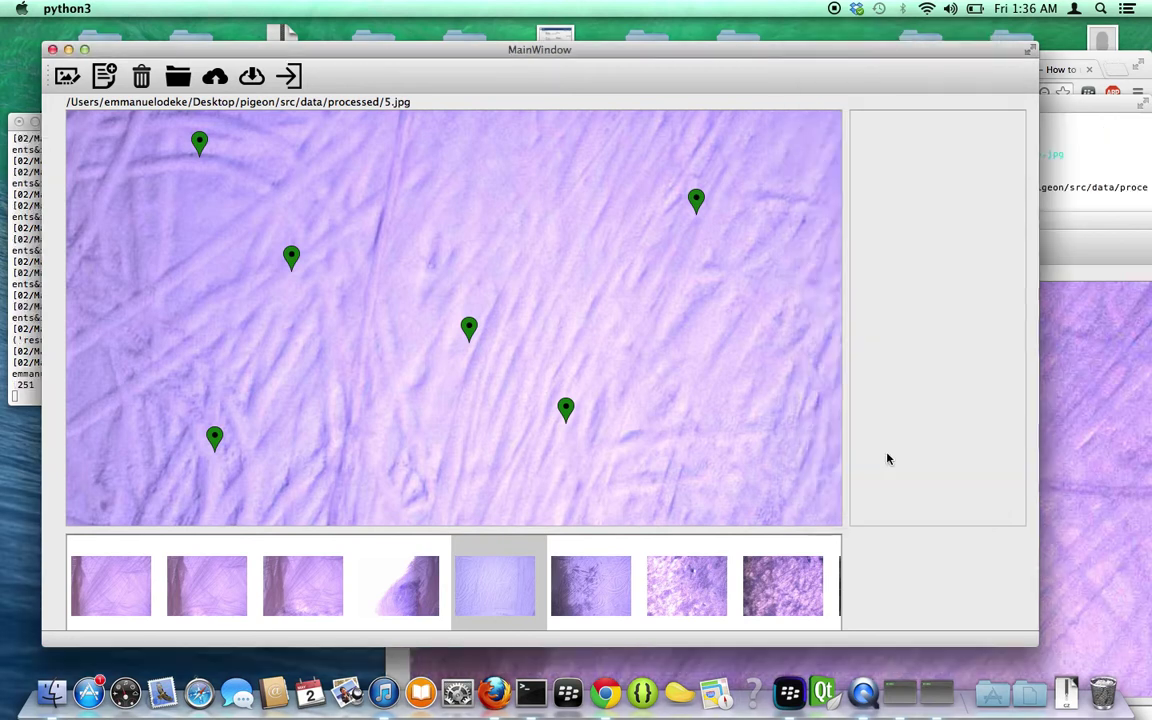
Step: Switch to Chrome and query the image data with imageHandler/?sort=lastTimeEdit_r
left_click(1116, 58)
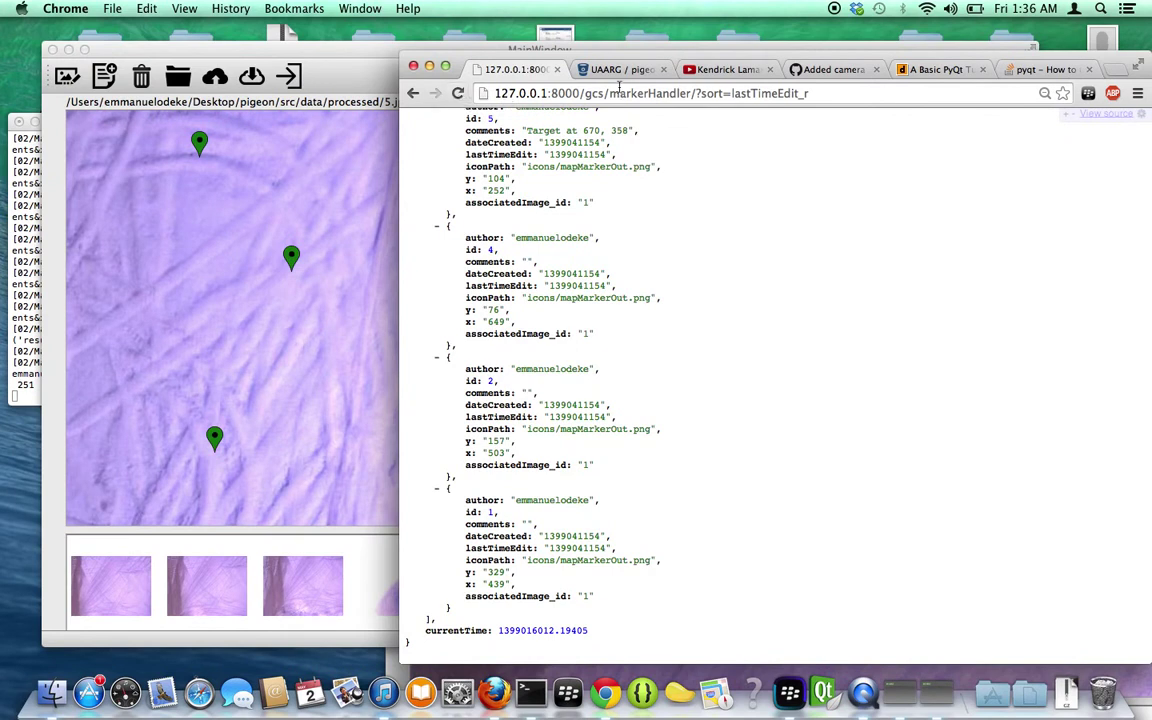
left_click_drag(609, 93, 649, 93)
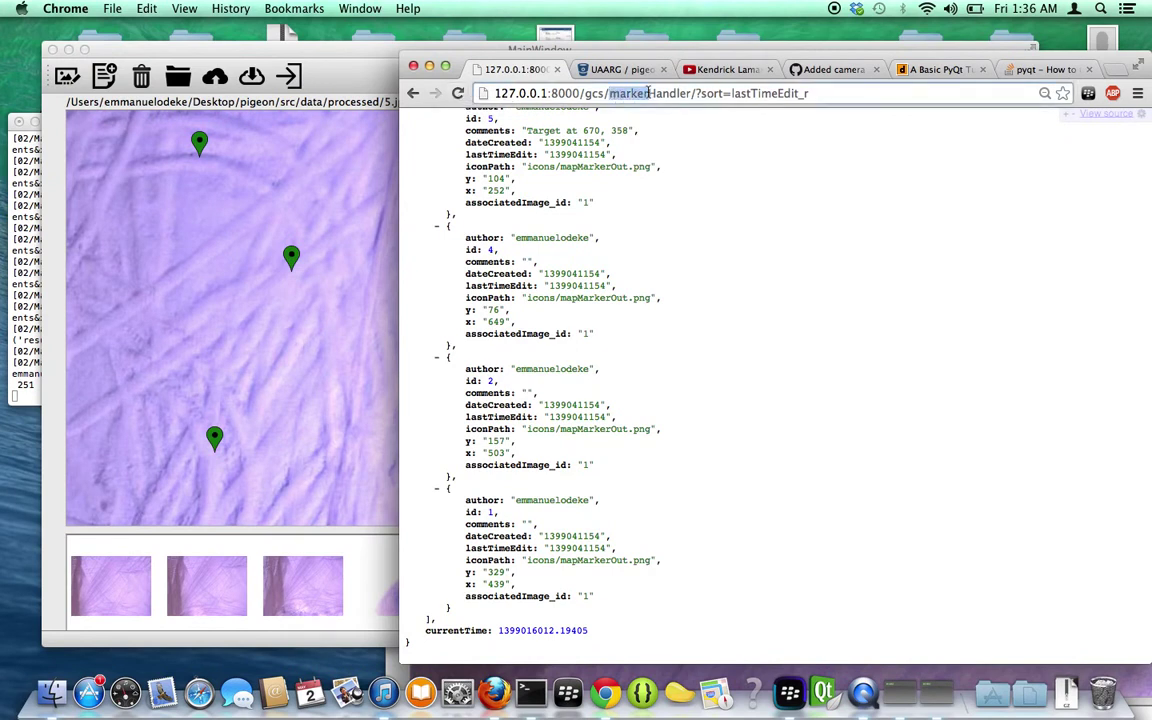
type("image")
key("Return")
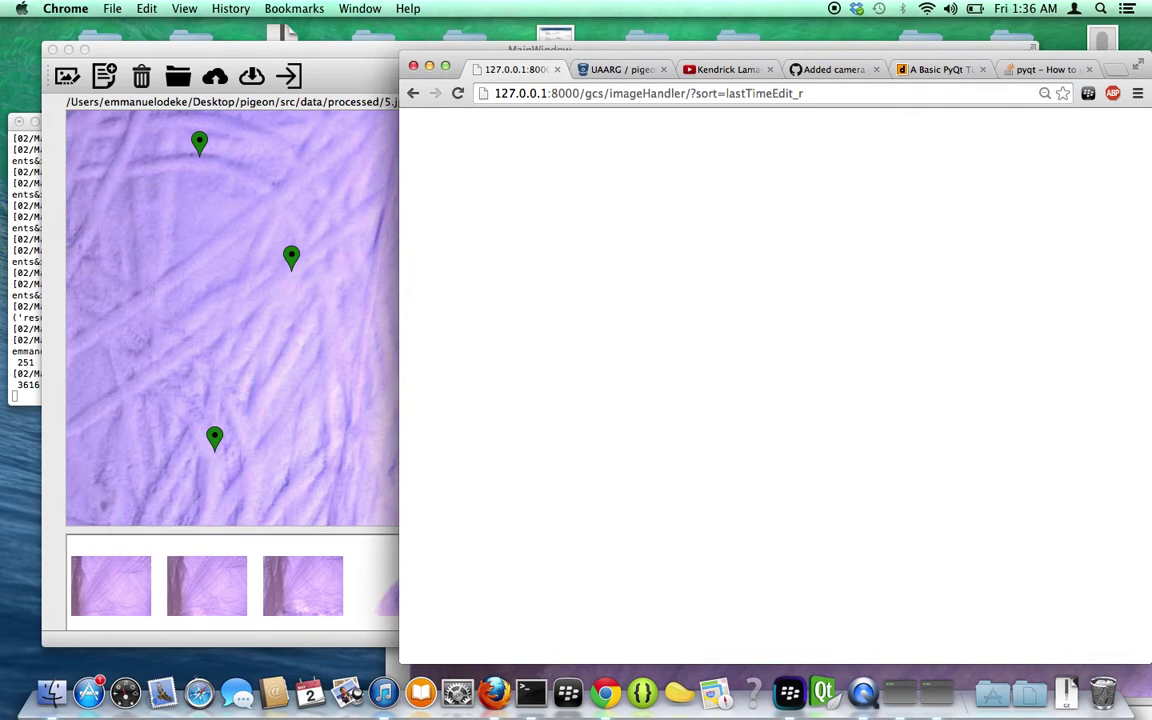
Step: Query the image data with imageHandler/?sort=lastTimeEdit_r&format=short and examine the returned attributes of 5.jpg, including utm_north
scroll(607, 330, "down", 2)
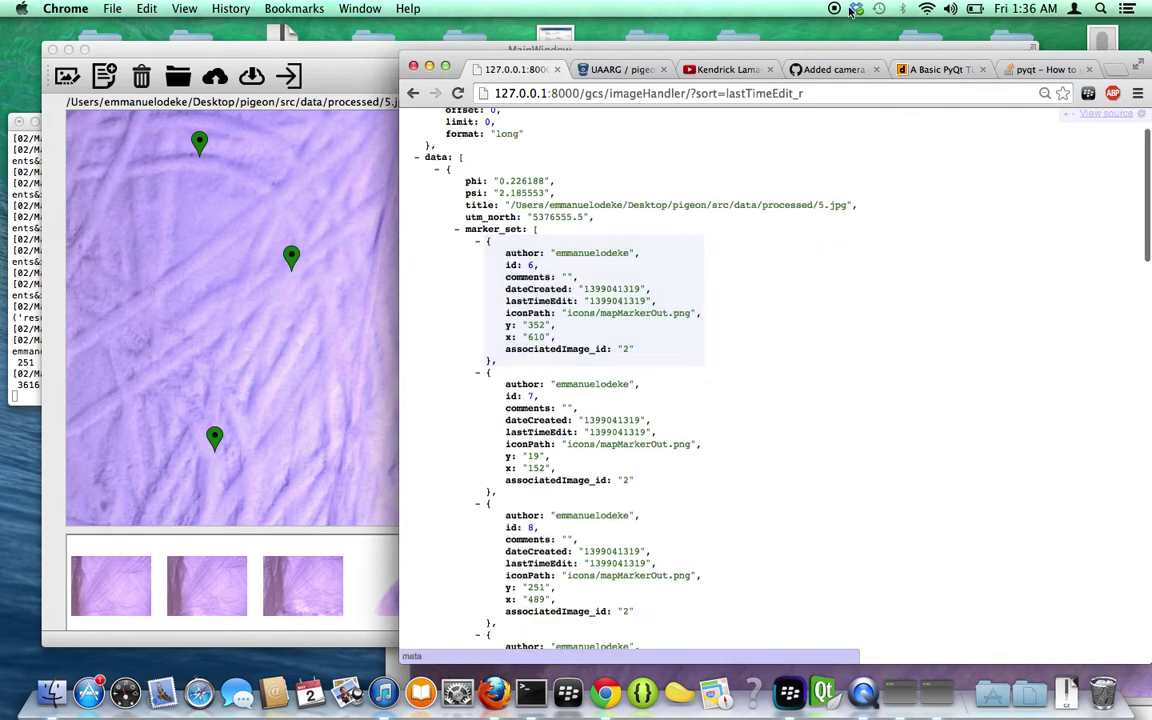
left_click(827, 89)
left_click(827, 89)
type("&so")
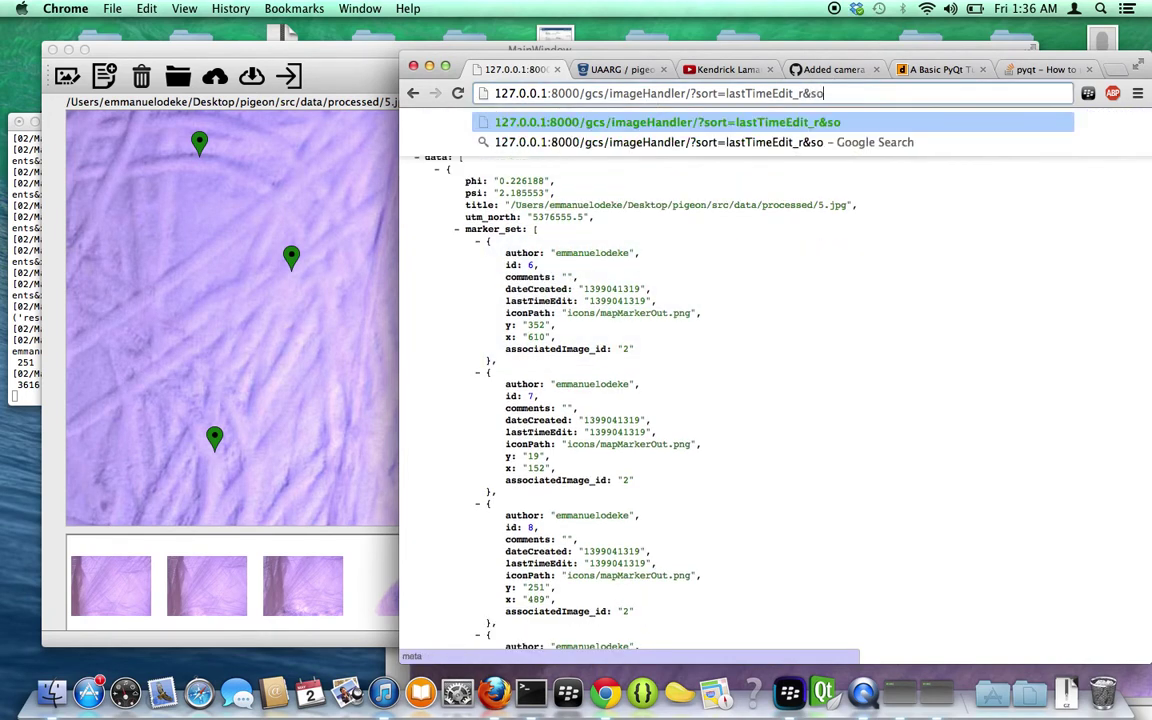
key("BackSpace")
key("BackSpace")
type("format=short")
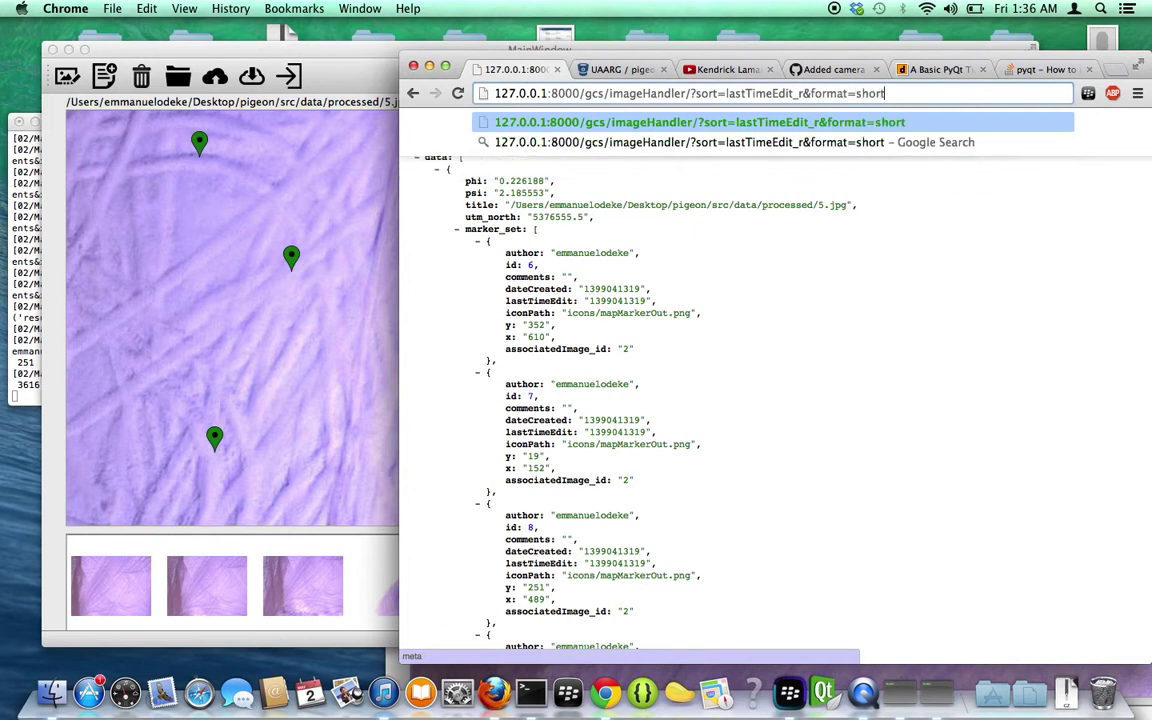
key("Return")
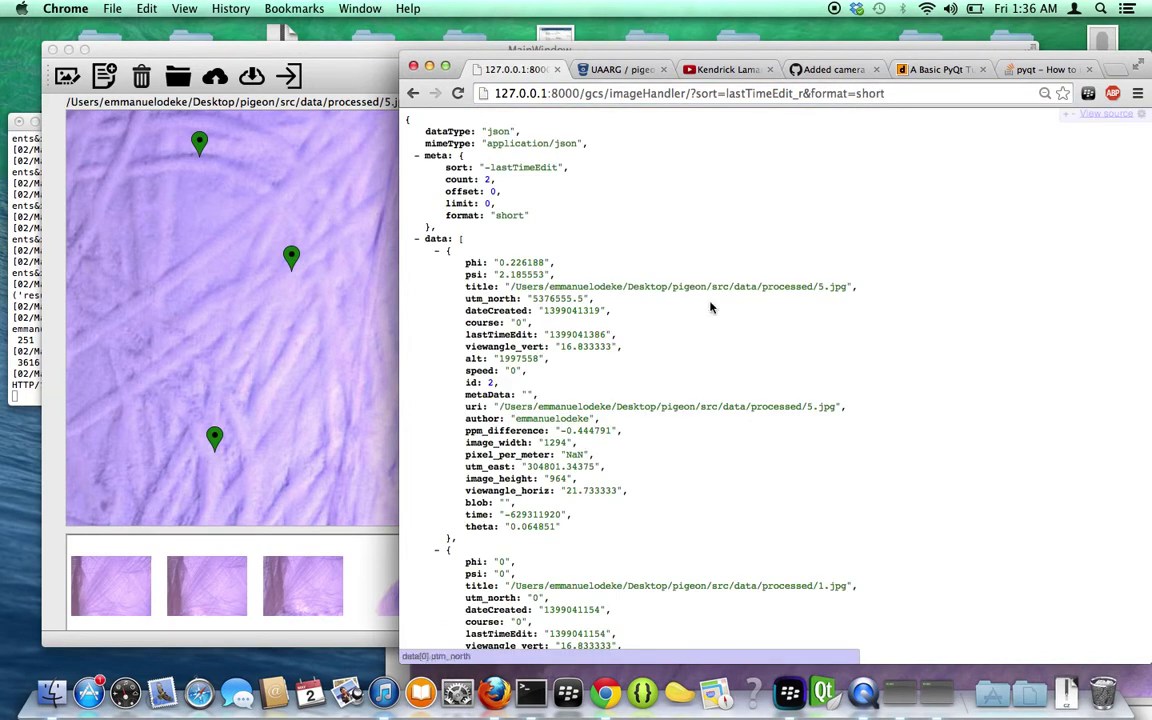
scroll(710, 305, "down", 3)
scroll(710, 305, "down", 1)
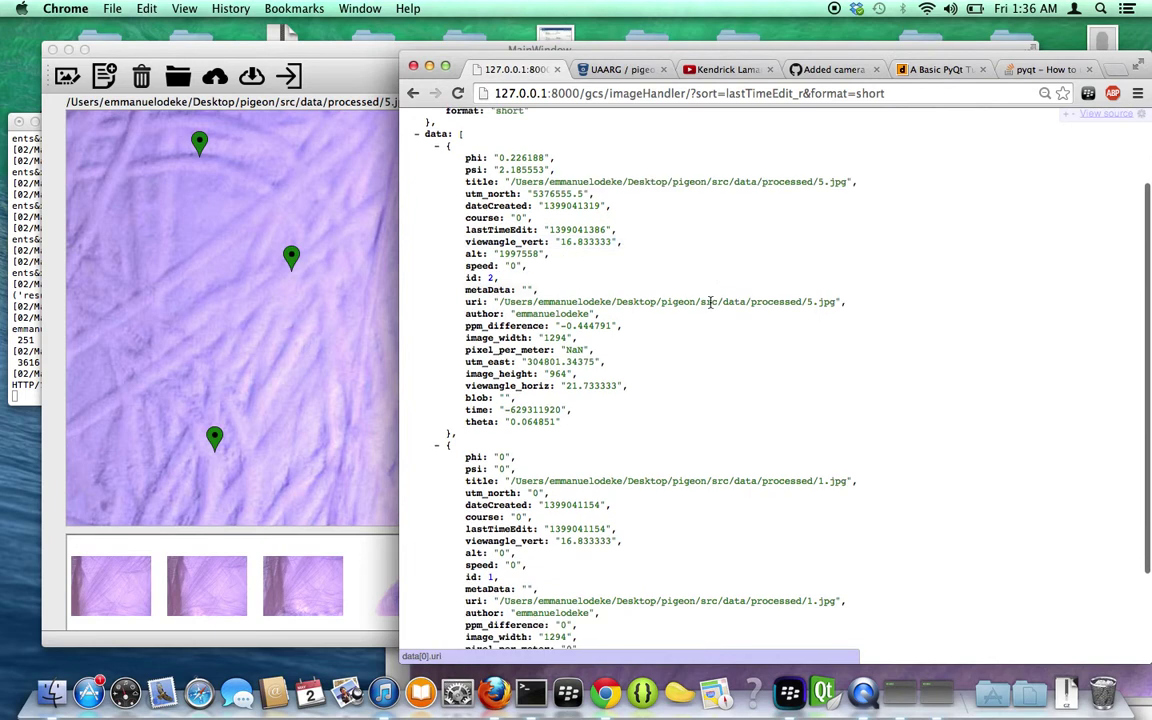
mouse_move(560, 242)
left_mouse_down()
mouse_move(626, 241)
mouse_move(551, 230)
mouse_move(540, 188)
mouse_move(601, 206)
mouse_move(534, 193)
left_mouse_up()
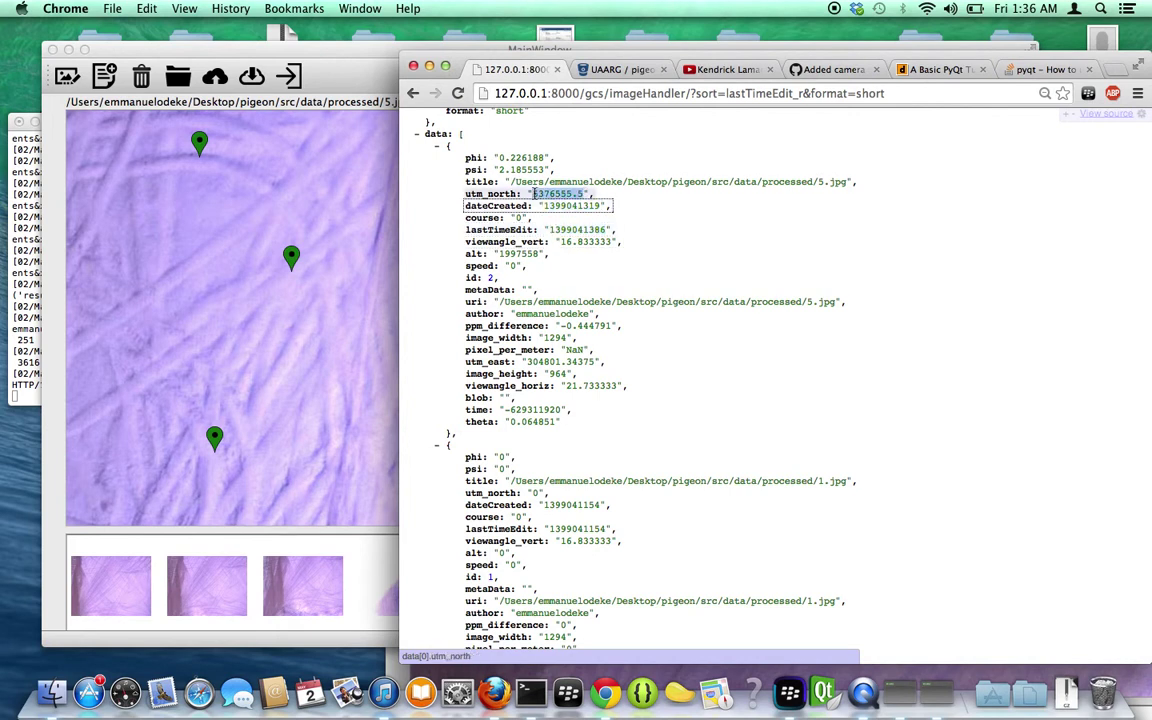
left_click(534, 193)
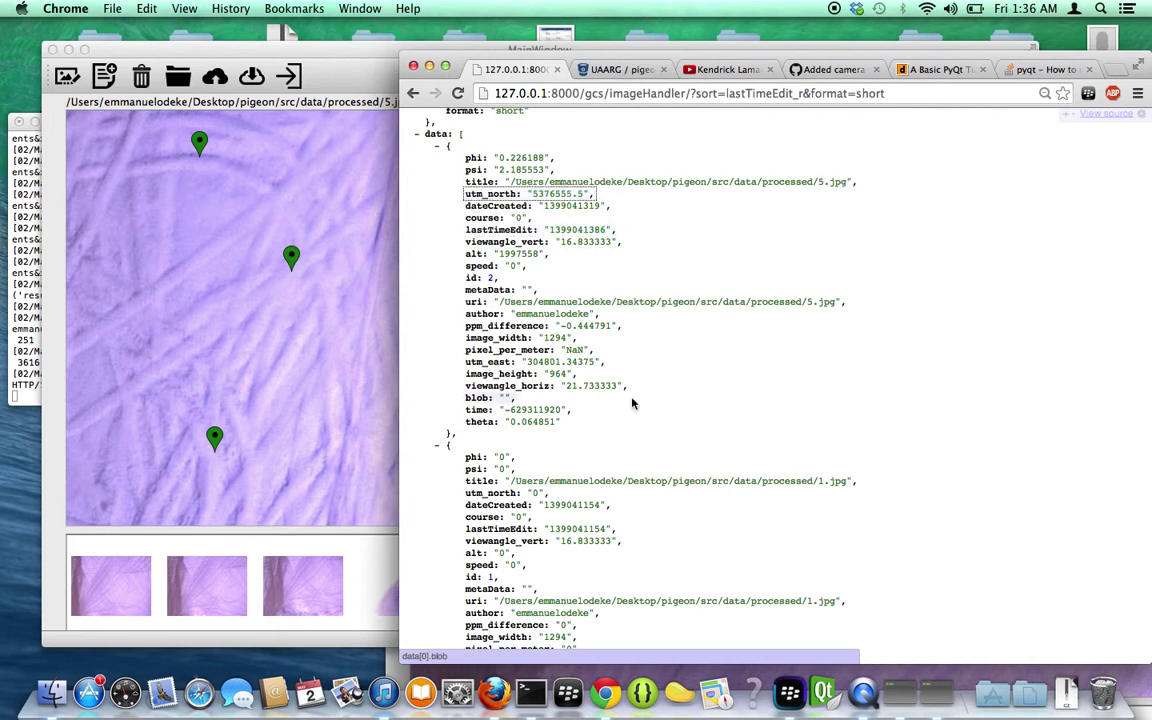
Step: Delete images 5.jpg and 1.jpg in the ground station's MainWindow, and reload the short-format image query in Chrome
left_click(188, 90)
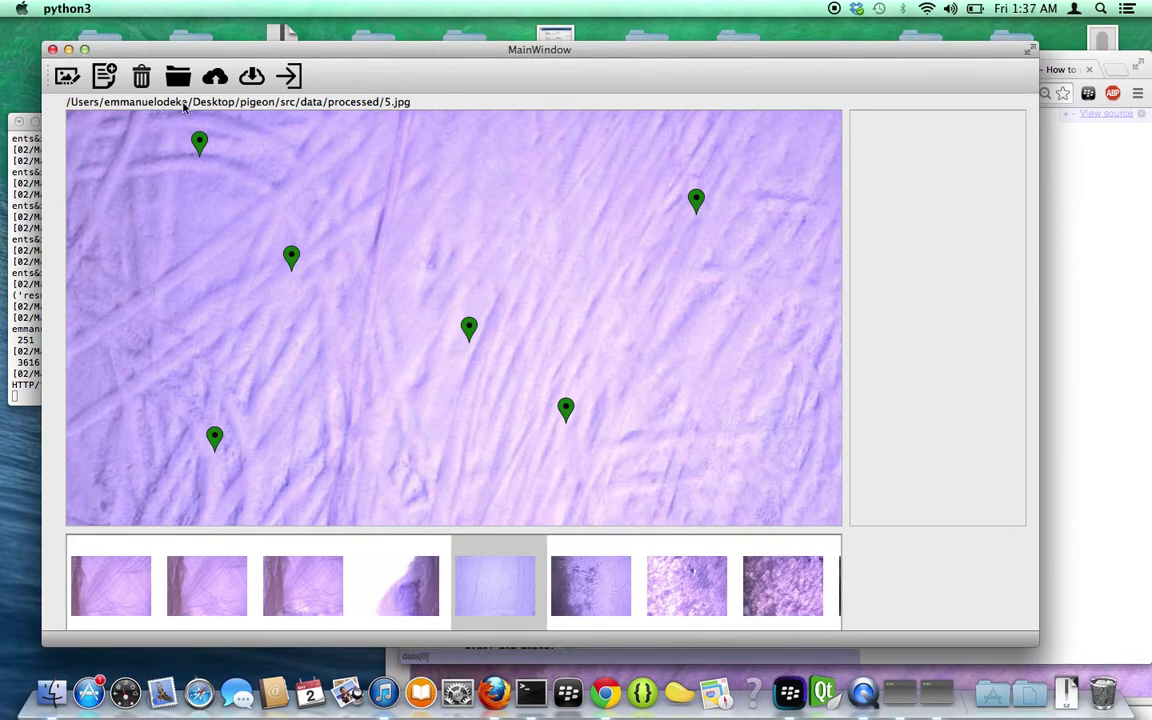
left_click(140, 84)
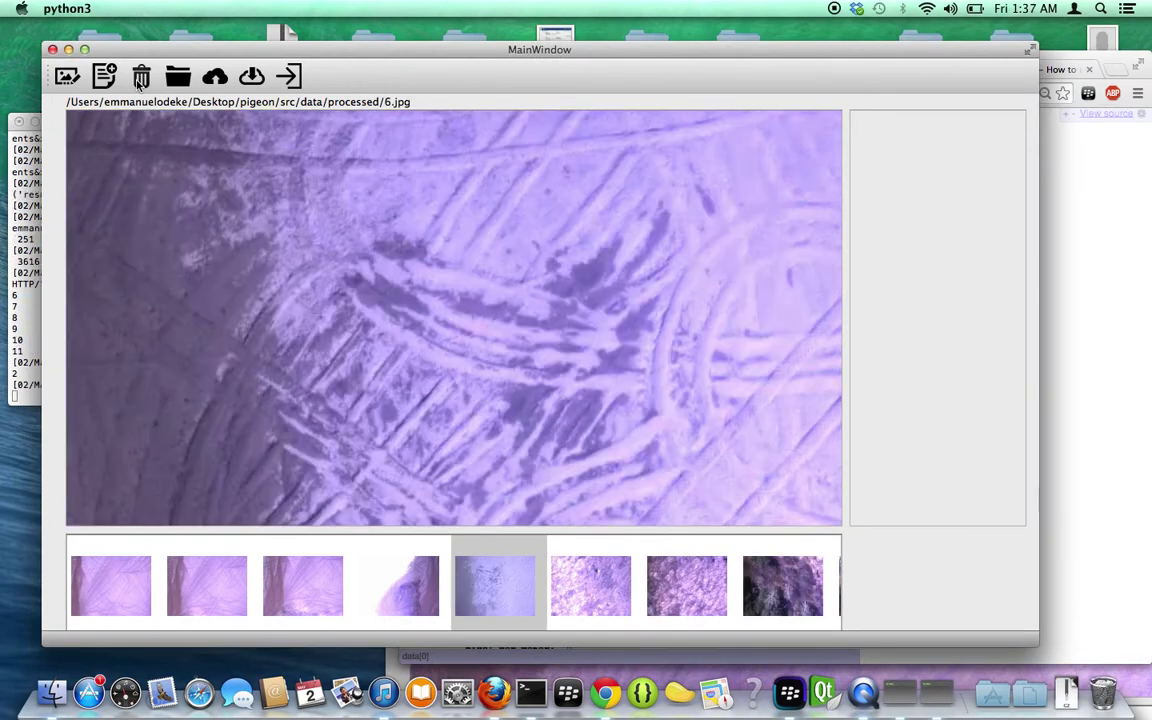
left_click(136, 581)
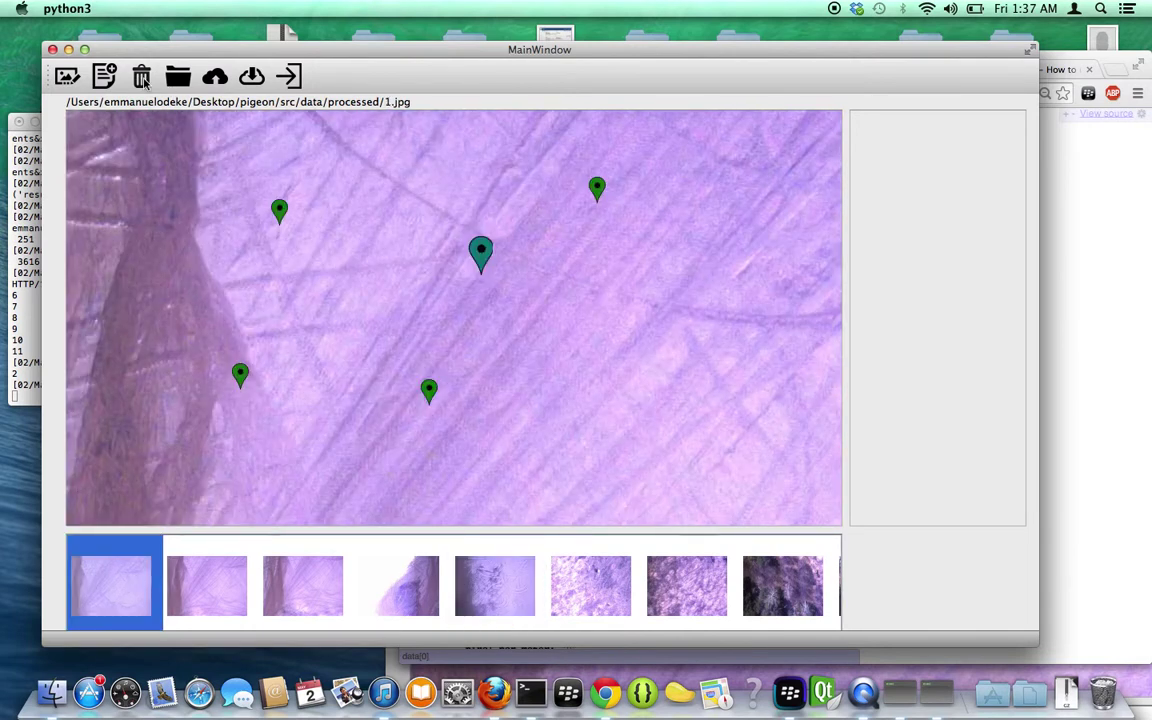
left_click(144, 82)
key("super+Tab")
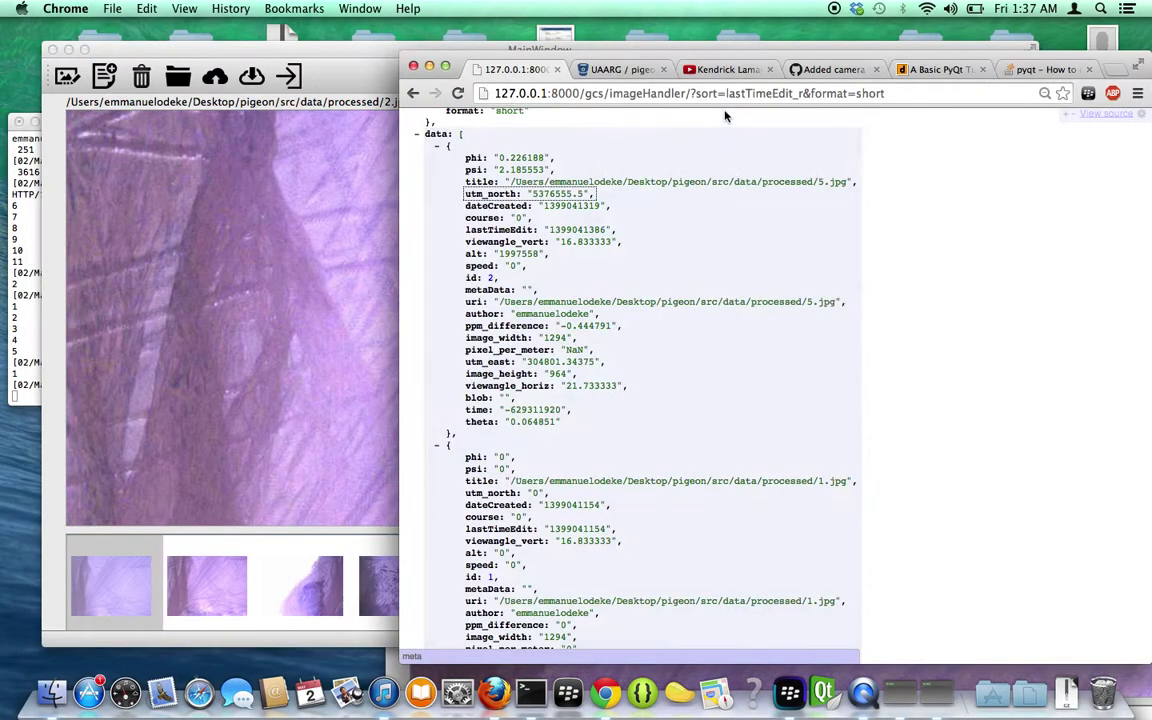
left_click(458, 93)
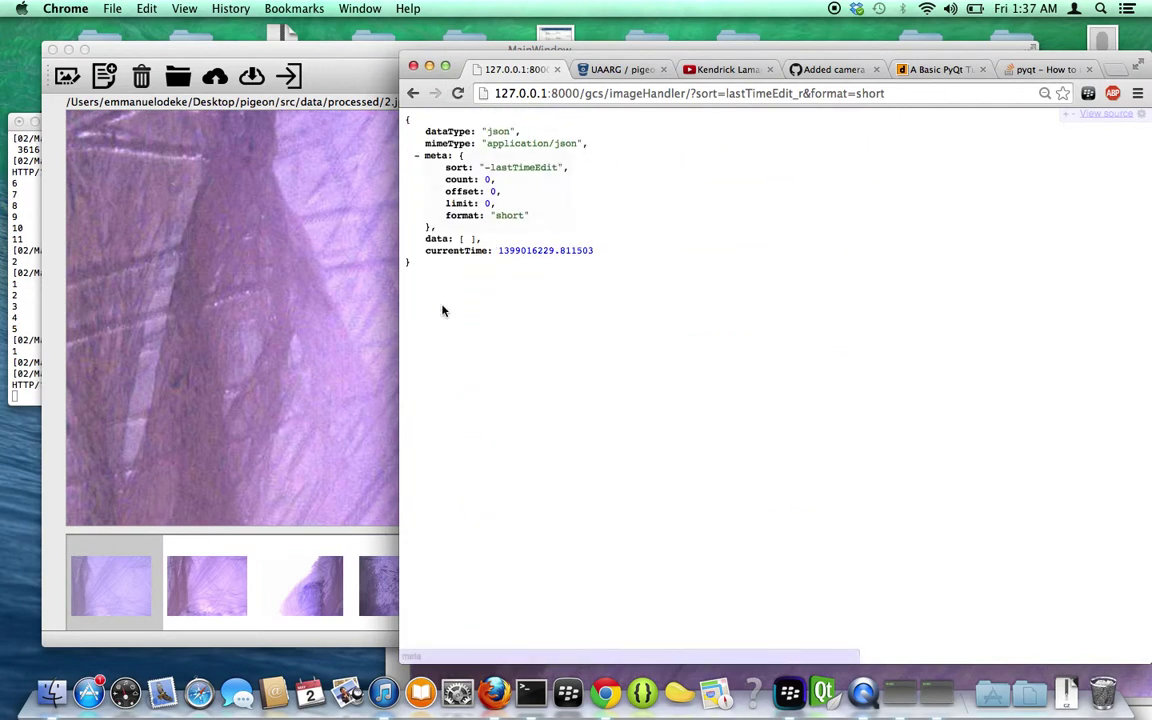
Step: Switch back to the ground station's MainWindow and delete the remaining images one after another, starting with 2.jpg
left_click(153, 305)
left_click(142, 78)
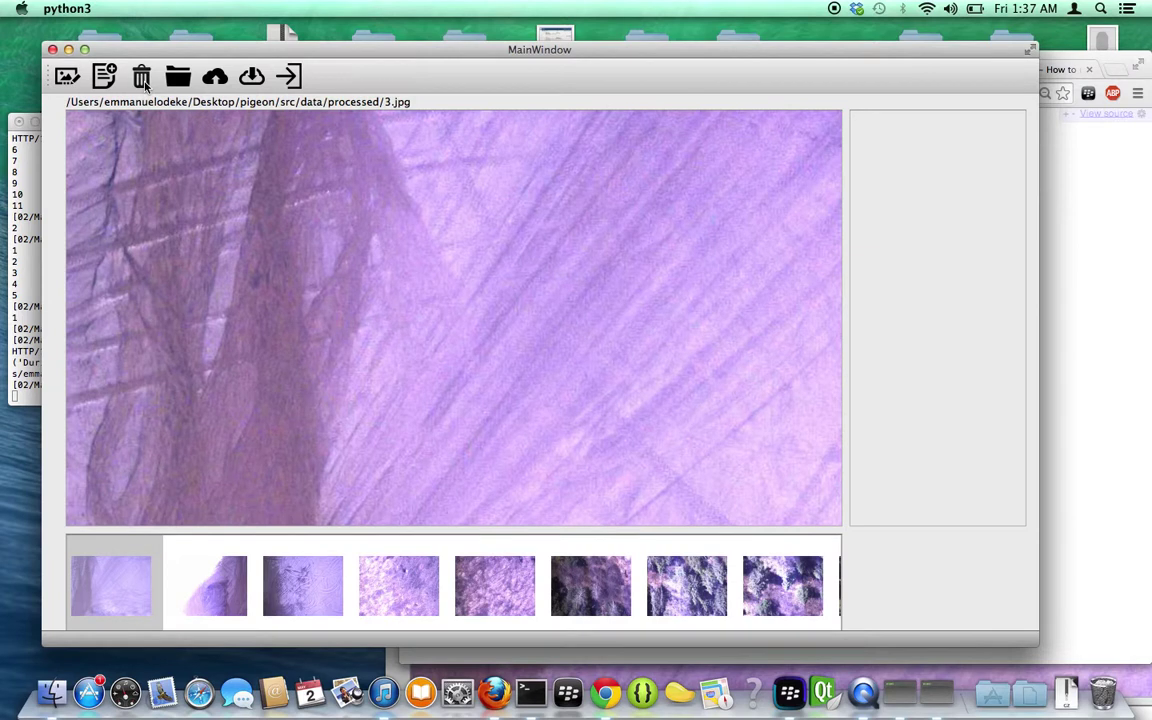
left_click(143, 82)
left_click(143, 82)
left_click(143, 82)
left_click(143, 82)
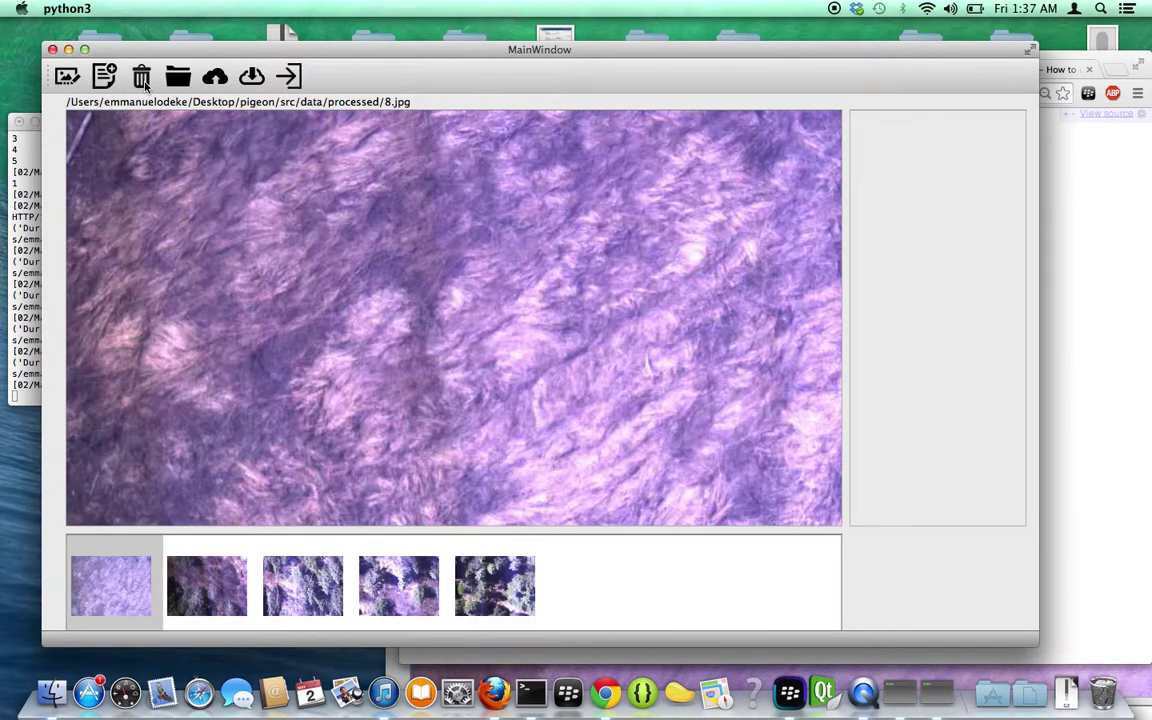
left_click(143, 82)
left_click(143, 82)
left_click(143, 82)
left_click(143, 82)
left_click(143, 82)
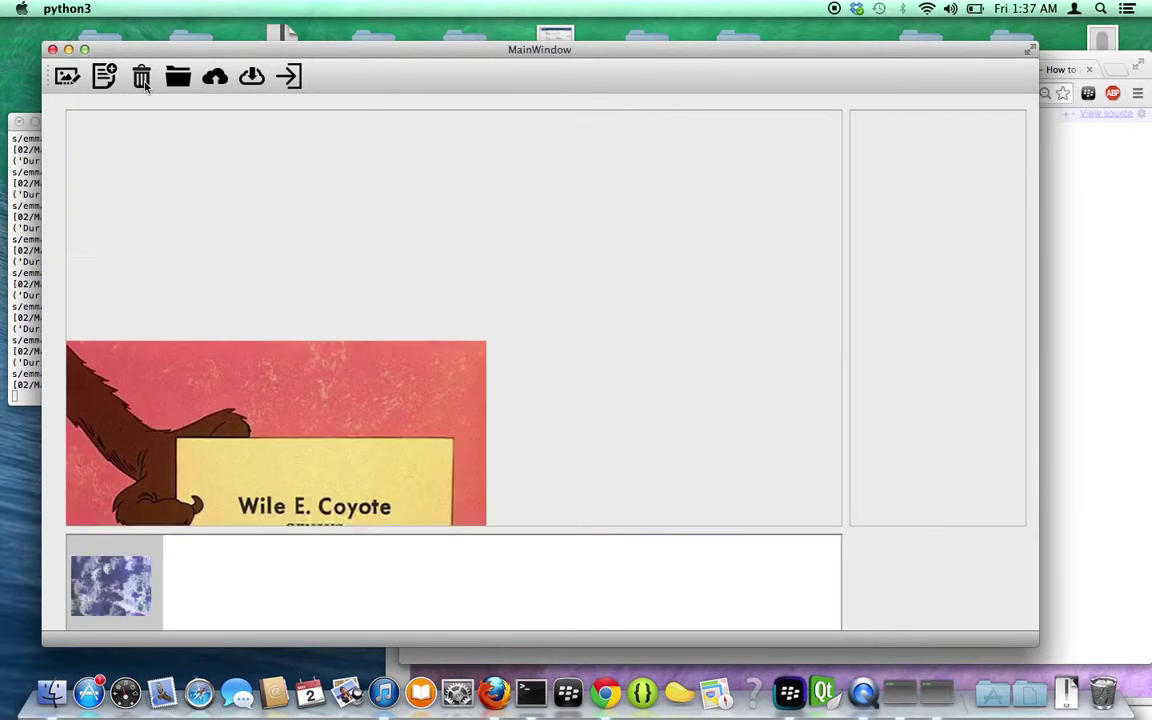